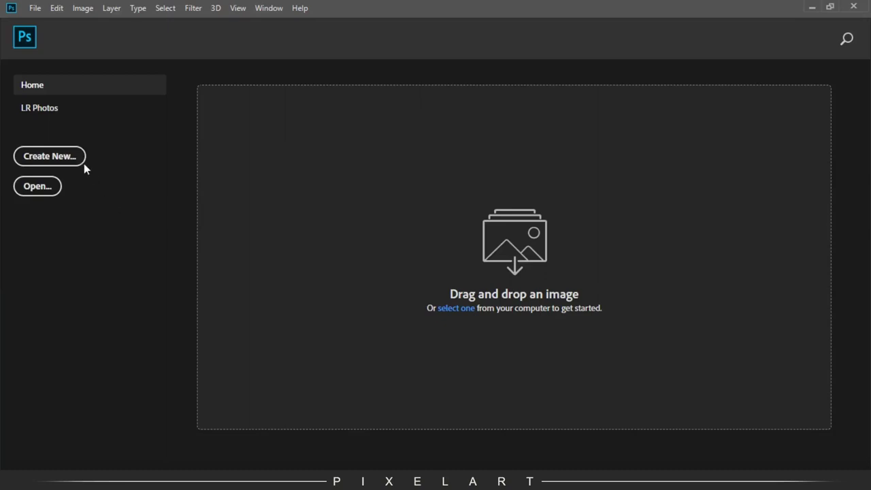
Create a new 1400 × 1000 px document at 150 ppi.
{"action": "left_click", "coordinate": [66, 153]}
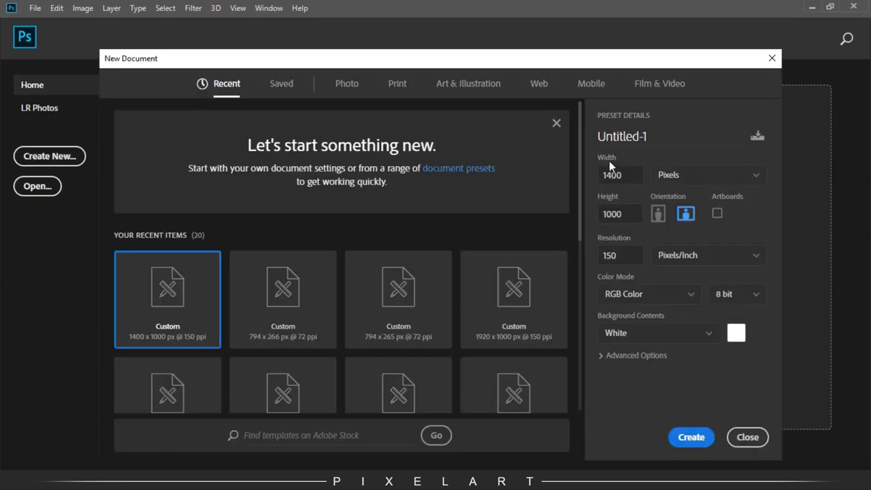
{"action": "double_click", "coordinate": [626, 214]}
{"action": "double_click", "coordinate": [624, 255]}
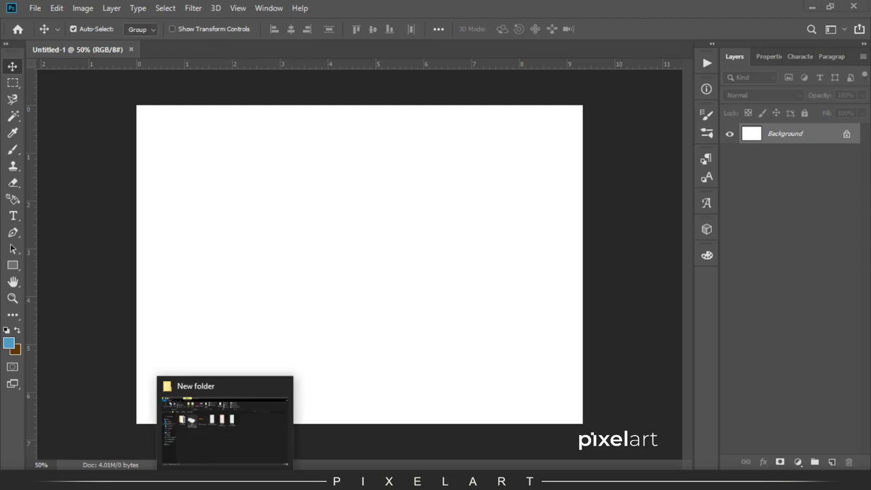
Drag Luxury Packaging Tissue Box Mockup.png from File Explorer onto the new canvas.
{"action": "left_click", "coordinate": [225, 450]}
{"action": "left_click_drag", "start_coordinate": [215, 175], "coordinate": [248, 469]}
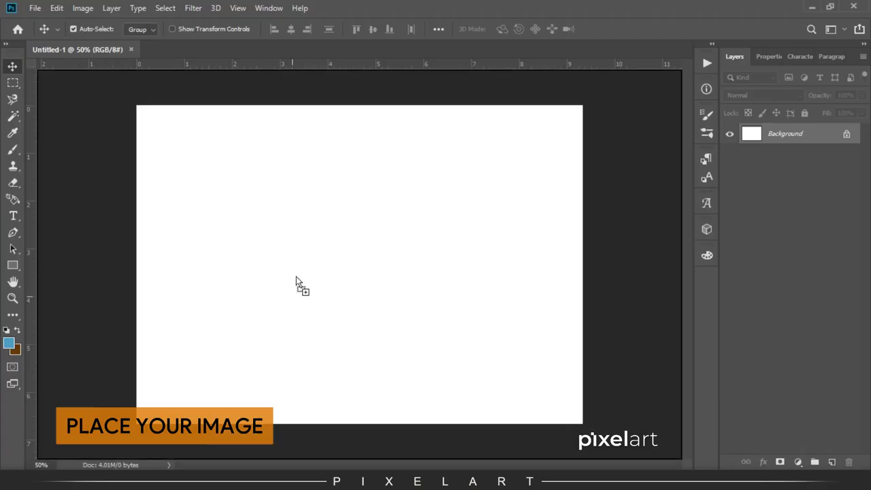
{"action": "left_click_drag", "start_coordinate": [249, 463], "coordinate": [296, 277]}
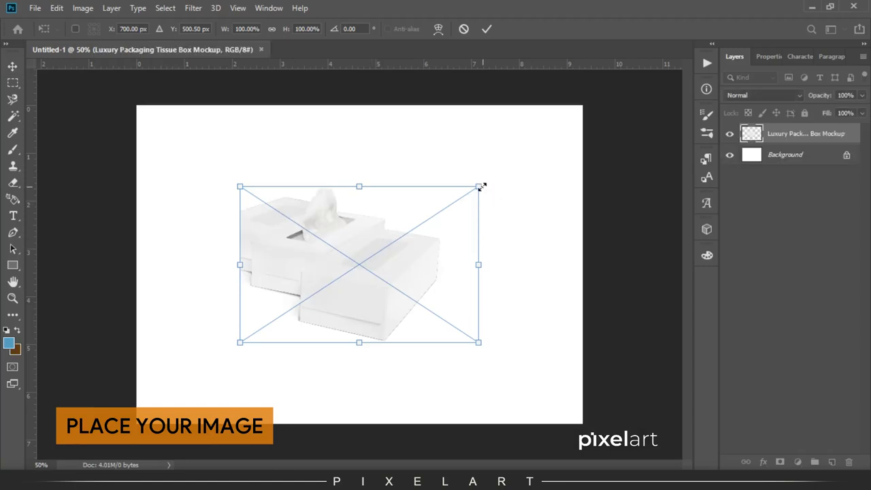
Scale the placed mockup to about 204% to cover the canvas, commit, and nudge it right.
{"action": "left_click_drag", "start_coordinate": [481, 185], "coordinate": [584, 131]}
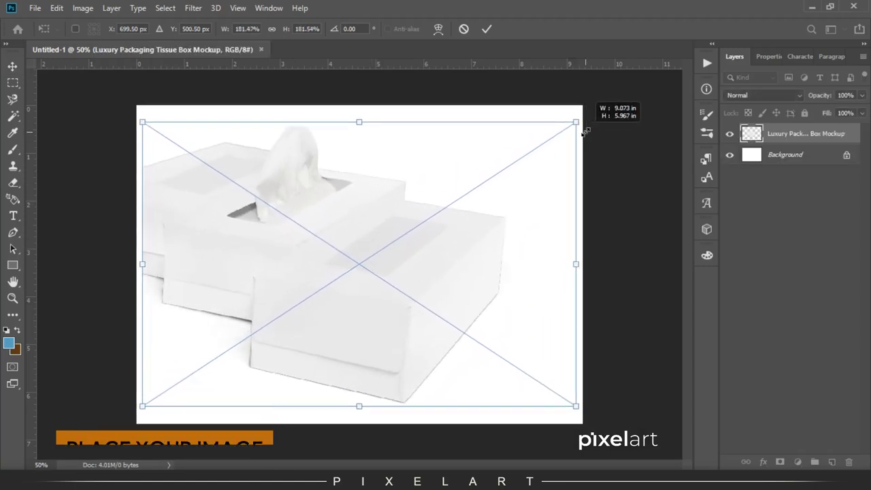
{"action": "left_click_drag", "start_coordinate": [529, 170], "coordinate": [516, 171]}
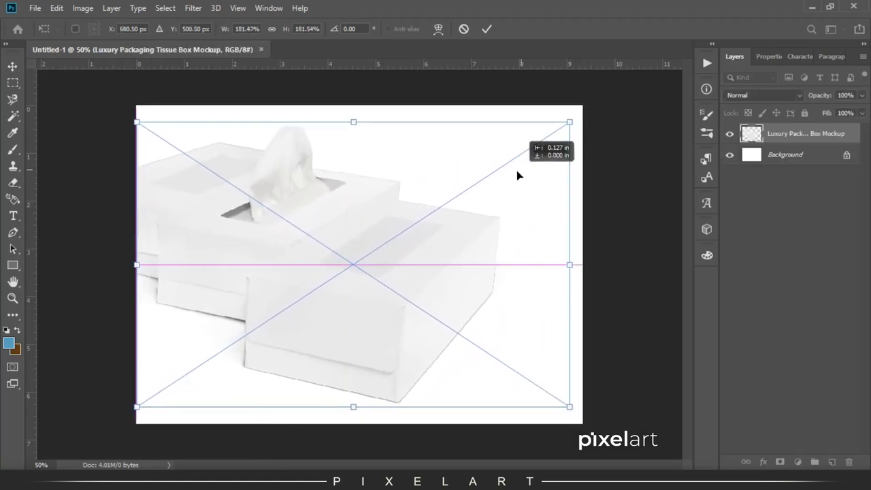
{"action": "left_click_drag", "start_coordinate": [569, 121], "coordinate": [596, 105]}
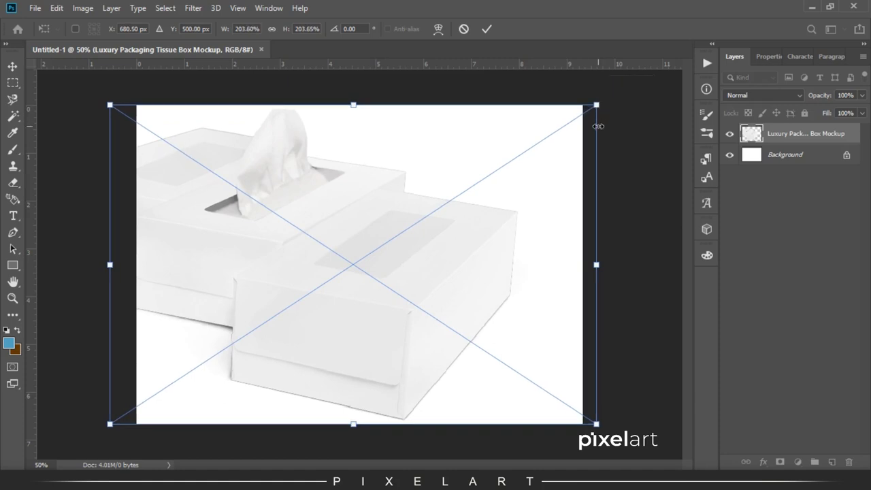
{"action": "key", "text": "Return"}
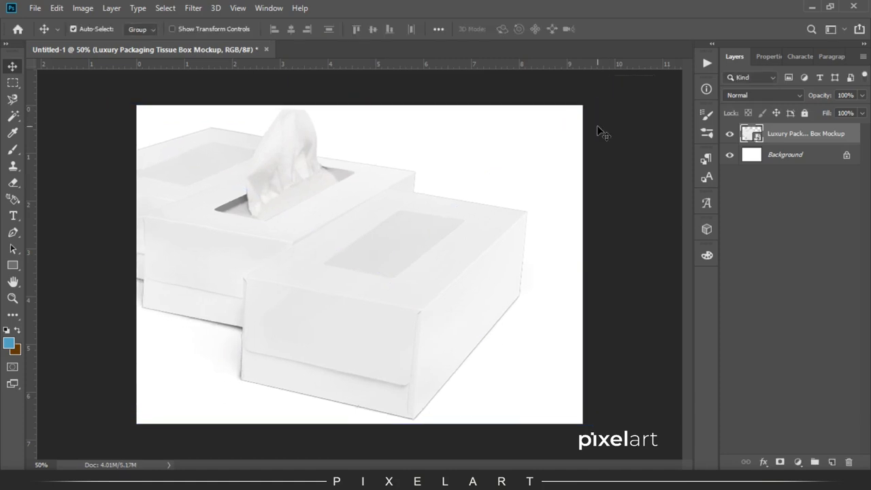
{"action": "key", "text": "shift+Right"}
{"action": "key", "text": "shift+Right"}
{"action": "key", "text": "shift+Right"}
{"action": "key", "text": "shift+Right"}
Settle the mockup into its final position, then zoom and pan in on the front box's top.
{"action": "key", "text": "Left"}
{"action": "key", "text": "Left"}
{"action": "key", "text": "Left"}
{"action": "key", "text": "Left"}
{"action": "key", "text": "Left"}
{"action": "key", "text": "Left"}
{"action": "key", "text": "Left"}
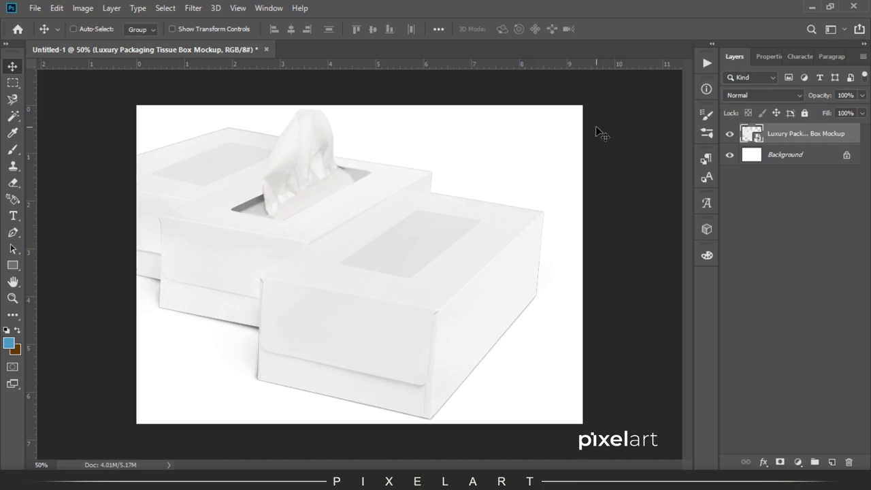
{"action": "left_click_drag", "start_coordinate": [597, 133], "coordinate": [512, 271]}
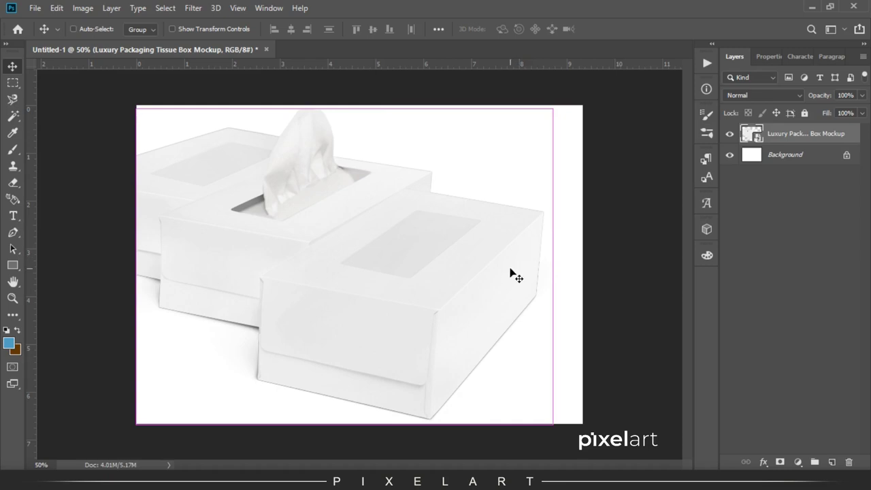
{"action": "key", "text": "ctrl+plus"}
{"action": "left_click_drag", "start_coordinate": [456, 286], "coordinate": [437, 258]}
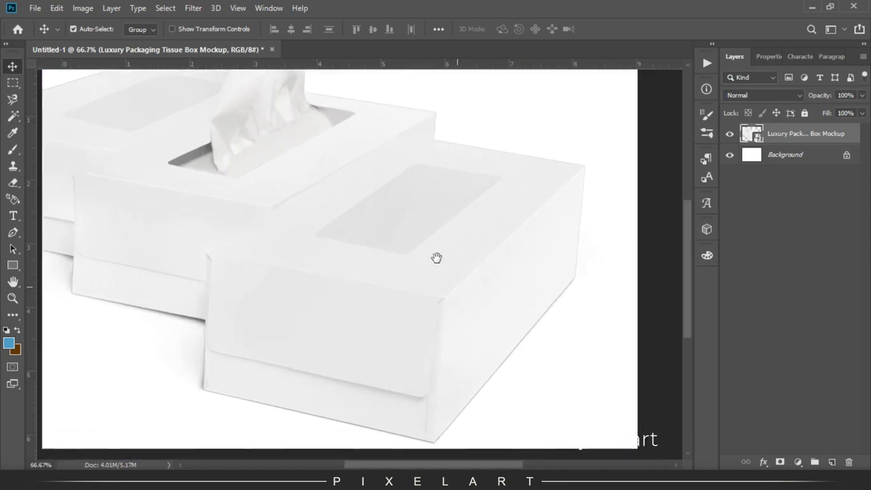
{"action": "left_click_drag", "start_coordinate": [443, 300], "coordinate": [430, 275]}
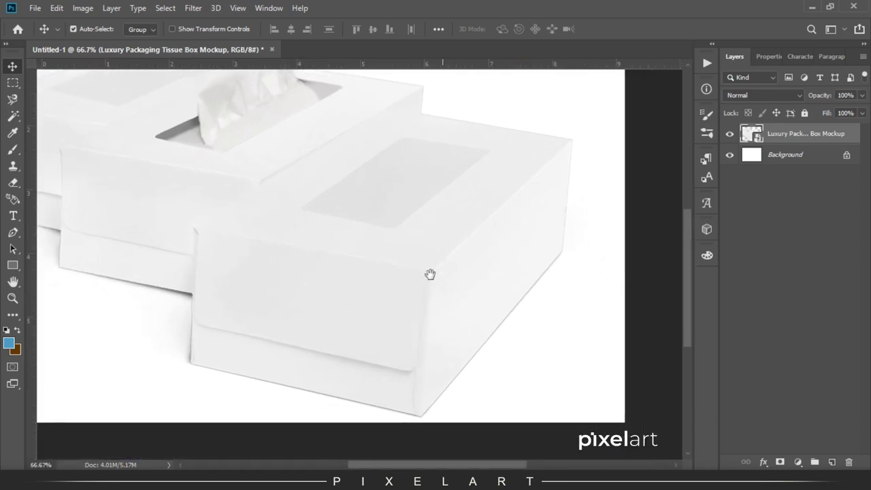
{"action": "key", "text": "ctrl+plus"}
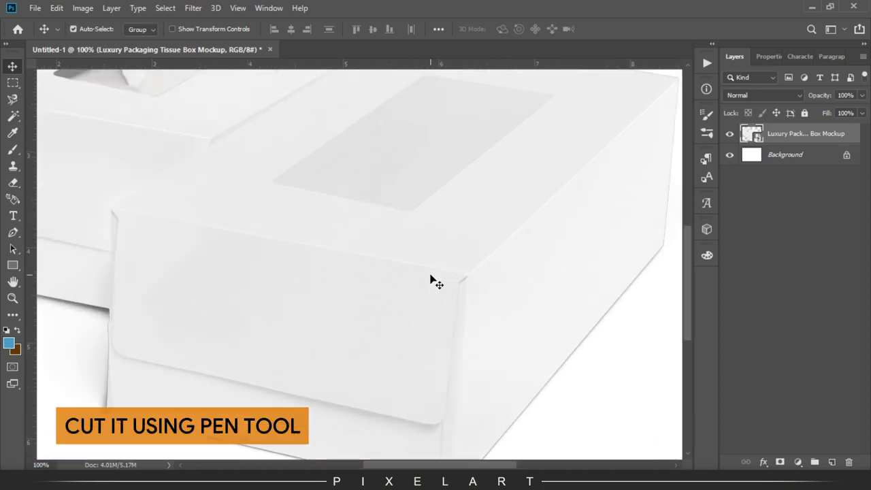
{"action": "left_click_drag", "start_coordinate": [434, 288], "coordinate": [407, 229]}
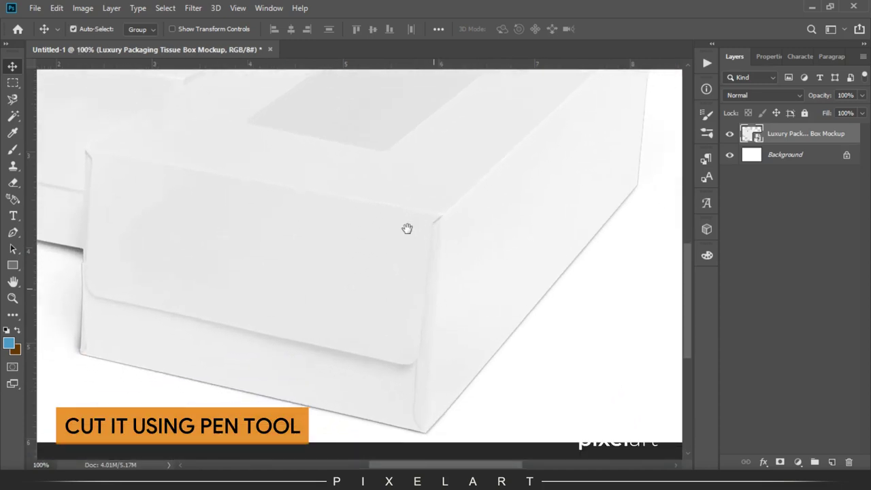
{"action": "left_click_drag", "start_coordinate": [407, 229], "coordinate": [392, 357]}
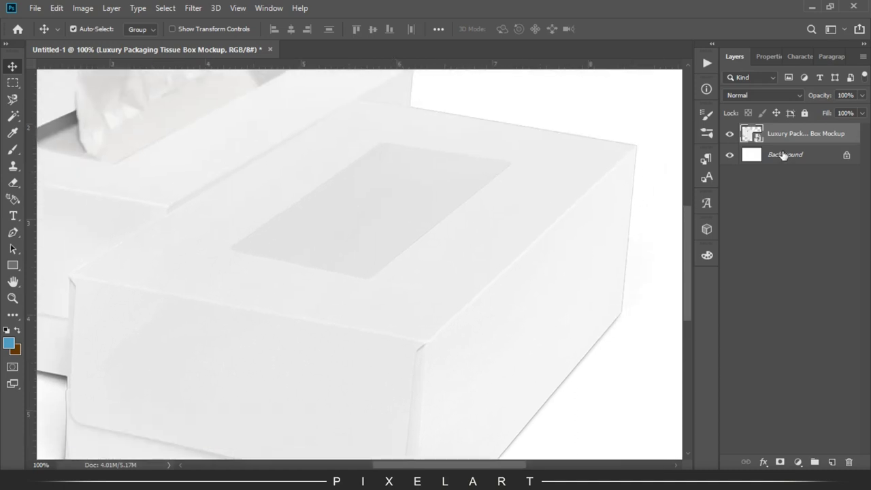
{"action": "key", "text": "p"}
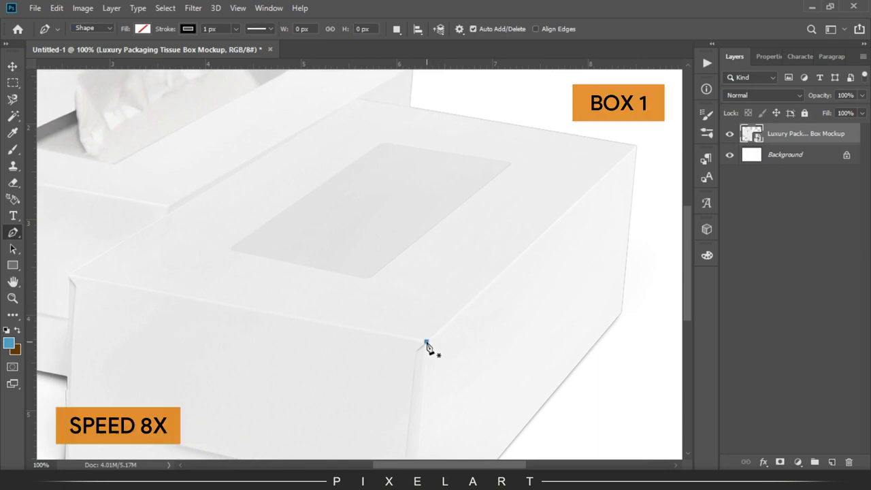
Trace the front box's top face with the Pen tool and load it as a selection.
{"action": "left_click", "coordinate": [426, 341]}
{"action": "left_click", "coordinate": [70, 276]}
{"action": "left_click", "coordinate": [356, 99]}
{"action": "left_click", "coordinate": [638, 147]}
{"action": "left_click", "coordinate": [426, 342]}
{"action": "key", "text": "ctrl+Return"}
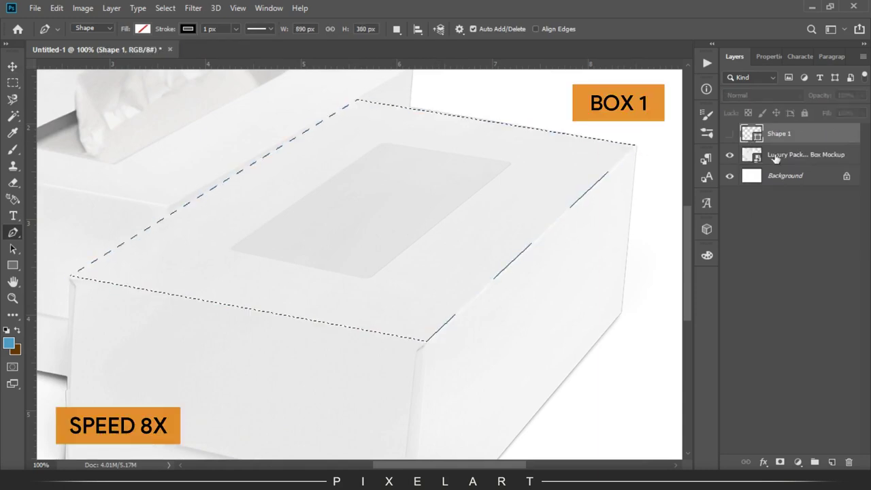
Copy the top face onto its own layer, clear the selection, and name it Box 1 Top.
{"action": "left_click", "coordinate": [730, 133]}
{"action": "left_click", "coordinate": [803, 155]}
{"action": "left_click", "coordinate": [57, 8]}
{"action": "key", "text": "Escape"}
{"action": "key", "text": "ctrl+d"}
{"action": "key", "text": "v"}
{"action": "double_click", "coordinate": [778, 154]}
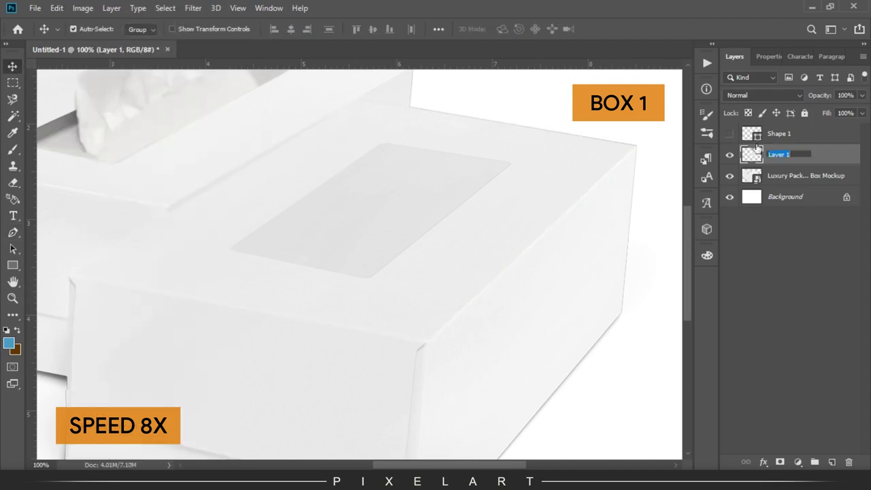
{"action": "type", "text": "1 Top"}
{"action": "left_click", "coordinate": [803, 175]}
{"action": "scroll", "coordinate": [383, 261], "scroll_direction": "right", "scroll_amount": 3}
Trace the front box's right side with the Pen tool and load it as a selection.
{"action": "key", "text": "p"}
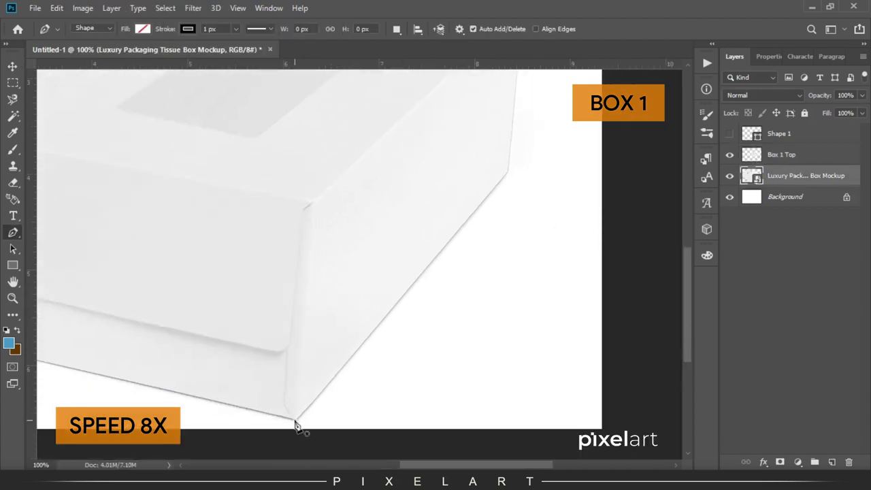
{"action": "left_click", "coordinate": [297, 424]}
{"action": "left_click", "coordinate": [268, 353]}
{"action": "left_click", "coordinate": [476, 156]}
{"action": "left_click", "coordinate": [462, 322]}
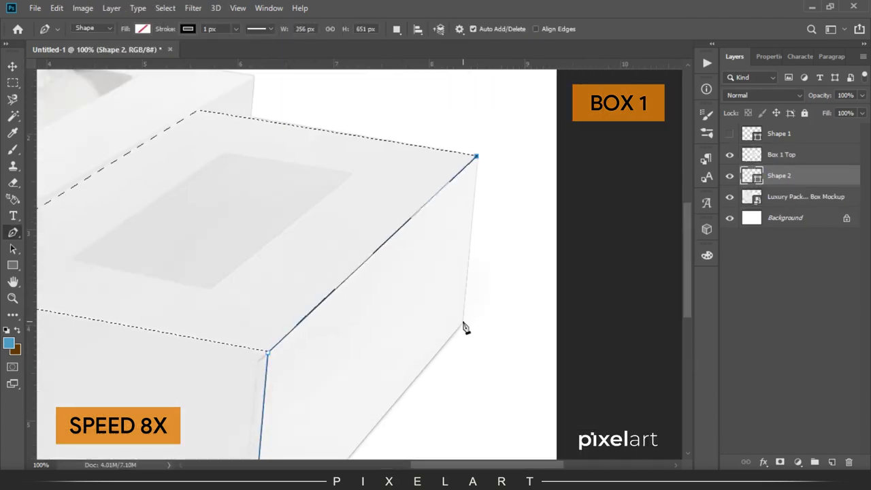
{"action": "scroll", "coordinate": [479, 339], "scroll_direction": "up", "scroll_amount": 2}
{"action": "left_click", "coordinate": [295, 391]}
{"action": "key", "text": "ctrl+Return"}
Copy the right side to a layer named Box 1 Right and delete the leftover shape layers.
{"action": "key", "text": "ctrl+shift+alt+n"}
{"action": "right_click", "coordinate": [124, 159]}
{"action": "key", "text": "ctrl+d"}
{"action": "double_click", "coordinate": [783, 197]}
{"action": "type", "text": "Box 1 Right"}
{"action": "key", "text": "Return"}
{"action": "key", "text": "Delete"}
{"action": "scroll", "coordinate": [524, 365], "scroll_direction": "left", "scroll_amount": 3}
Trace the front box's front face with the Pen tool and load it as a selection.
{"action": "left_click", "coordinate": [806, 175]}
{"action": "left_click", "coordinate": [77, 110]}
{"action": "left_click", "coordinate": [73, 315]}
{"action": "left_click", "coordinate": [415, 396]}
{"action": "left_click", "coordinate": [431, 178]}
{"action": "left_click", "coordinate": [78, 110]}
{"action": "key", "text": "ctrl+Return"}
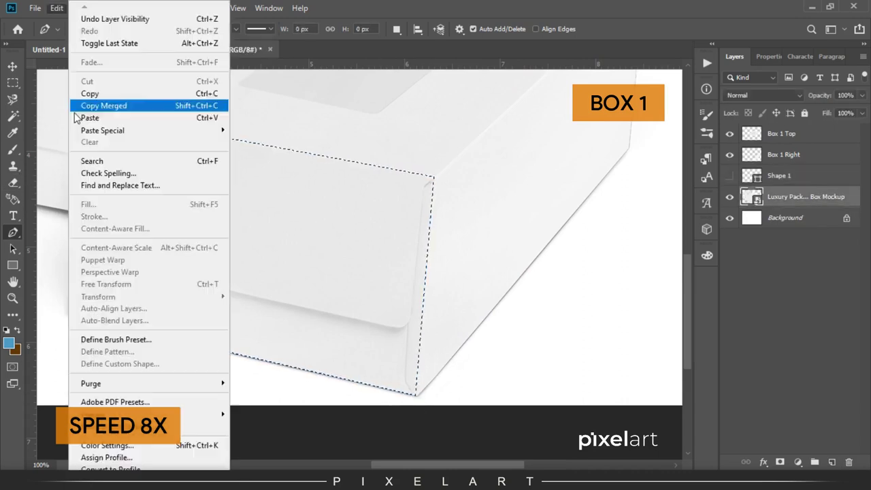
Copy the front face to its own layer, remove the leftover shape, and name it Box 1 Front.
{"action": "left_click", "coordinate": [103, 105]}
{"action": "left_click", "coordinate": [56, 8]}
{"action": "left_click", "coordinate": [94, 217]}
{"action": "key", "text": "Return"}
{"action": "key", "text": "ctrl+d"}
{"action": "double_click", "coordinate": [783, 175]}
{"action": "type", "text": "Box 1 Front"}
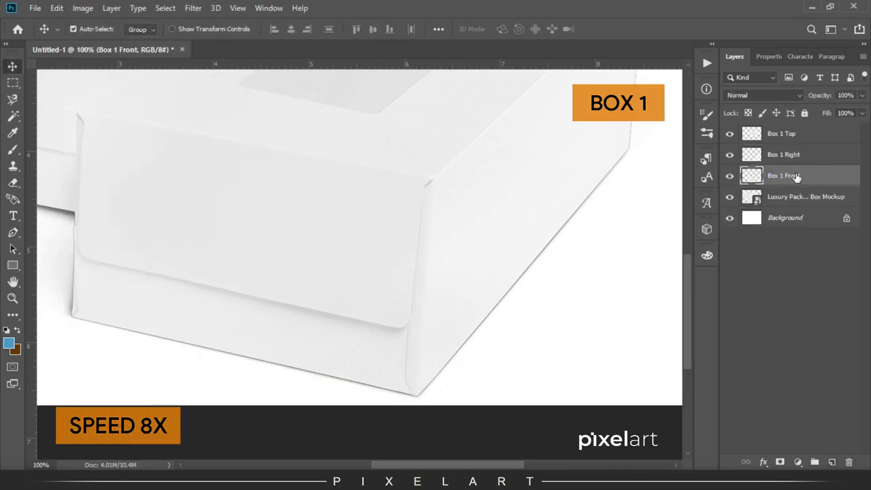
{"action": "key", "text": "Return"}
Reselect the mockup layer and zoom in on the front box's top label panel.
{"action": "left_click", "coordinate": [778, 197]}
{"action": "key", "text": "w"}
{"action": "left_click", "coordinate": [292, 286]}
{"action": "scroll", "coordinate": [352, 292], "scroll_direction": "up", "scroll_amount": 2}
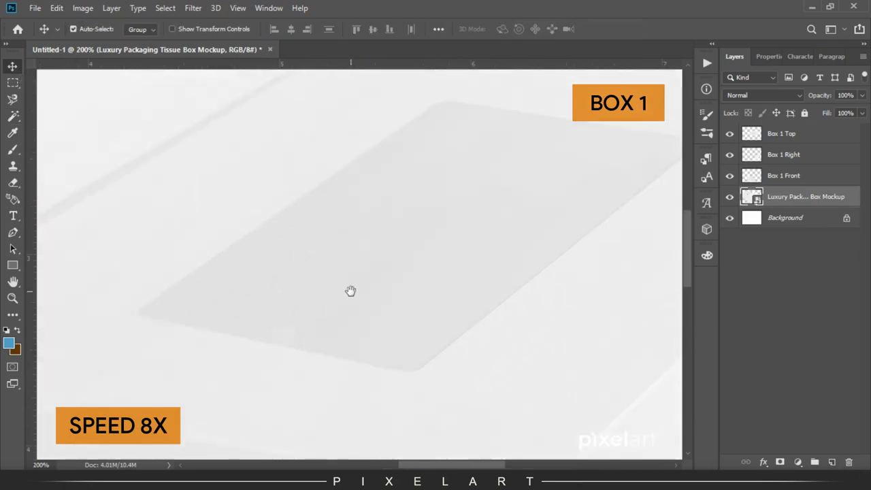
Trace the outline of the front box's top label panel, rounding its curved corners.
{"action": "key", "text": "p"}
{"action": "left_click", "coordinate": [422, 365]}
{"action": "scroll", "coordinate": [542, 271], "scroll_direction": "up", "scroll_amount": 1}
{"action": "scroll", "coordinate": [444, 323], "scroll_direction": "up", "scroll_amount": 1}
{"action": "left_click", "coordinate": [440, 311]}
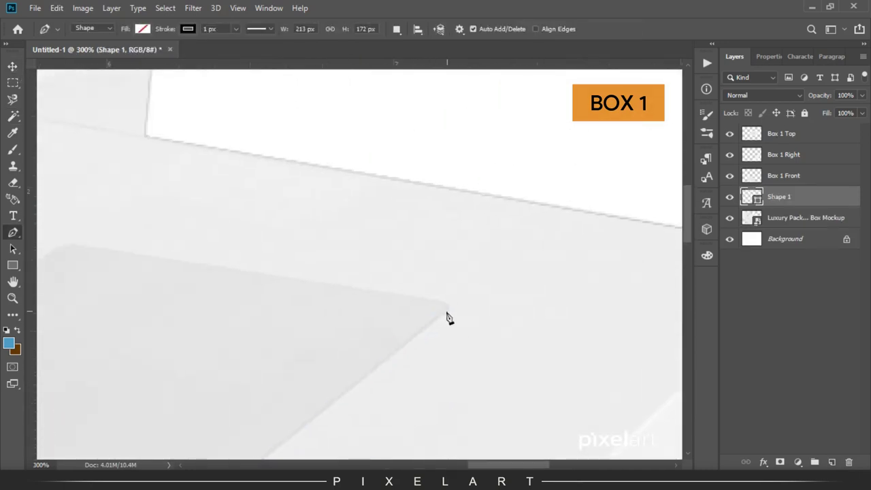
{"action": "left_click_drag", "start_coordinate": [440, 304], "coordinate": [648, 343]}
{"action": "left_click", "coordinate": [285, 283]}
{"action": "mouse_move", "coordinate": [269, 292]}
{"action": "left_mouse_down"}
{"action": "mouse_move", "coordinate": [241, 352]}
{"action": "mouse_move", "coordinate": [253, 354]}
{"action": "mouse_move", "coordinate": [287, 322]}
{"action": "left_mouse_up"}
{"action": "left_click", "coordinate": [236, 333]}
{"action": "left_click", "coordinate": [444, 350]}
{"action": "left_click_drag", "start_coordinate": [482, 342], "coordinate": [489, 329]}
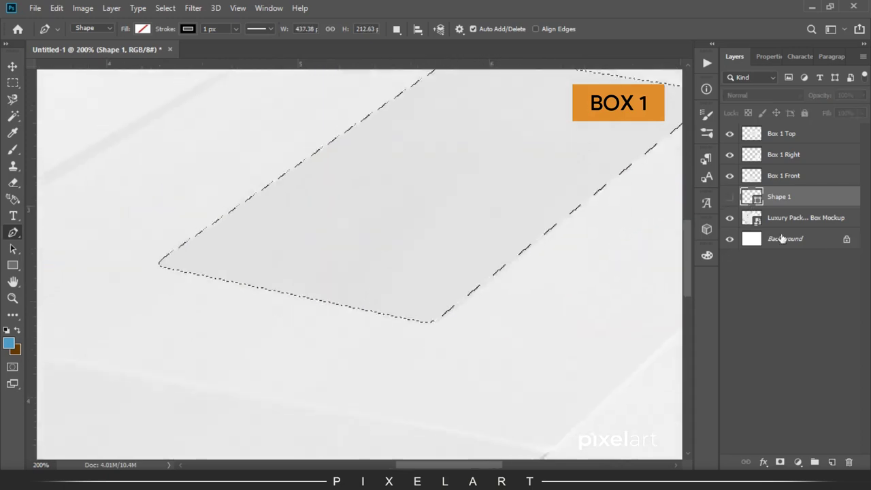
Copy the label onto a layer named Box 1 Label and move it to the top of the stack.
{"action": "left_click", "coordinate": [56, 8]}
{"action": "double_click", "coordinate": [780, 196]}
{"action": "type", "text": "Box 1 Label"}
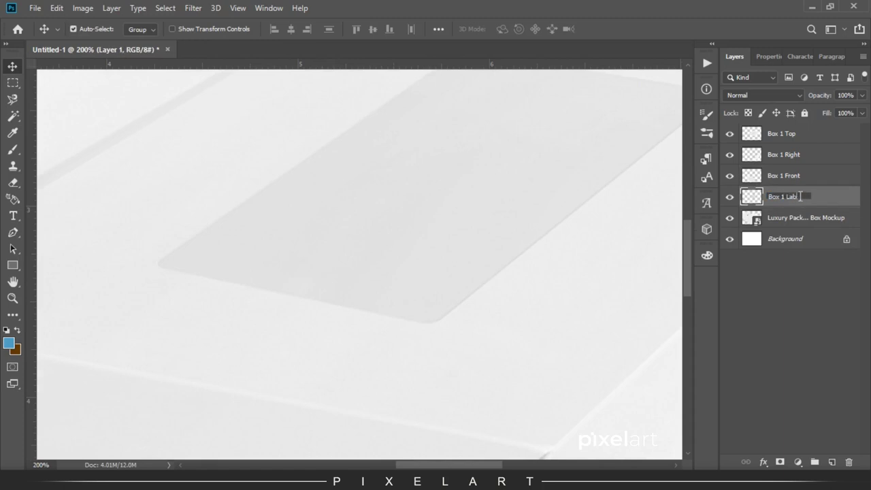
{"action": "key", "text": "Return"}
{"action": "left_click_drag", "start_coordinate": [783, 197], "coordinate": [783, 133]}
Group the four Box 1 layers into a group named Box 1.
{"action": "mouse_move", "coordinate": [430, 280]}
{"action": "left_mouse_down"}
{"action": "mouse_move", "coordinate": [504, 284]}
{"action": "mouse_move", "coordinate": [504, 301]}
{"action": "left_mouse_up"}
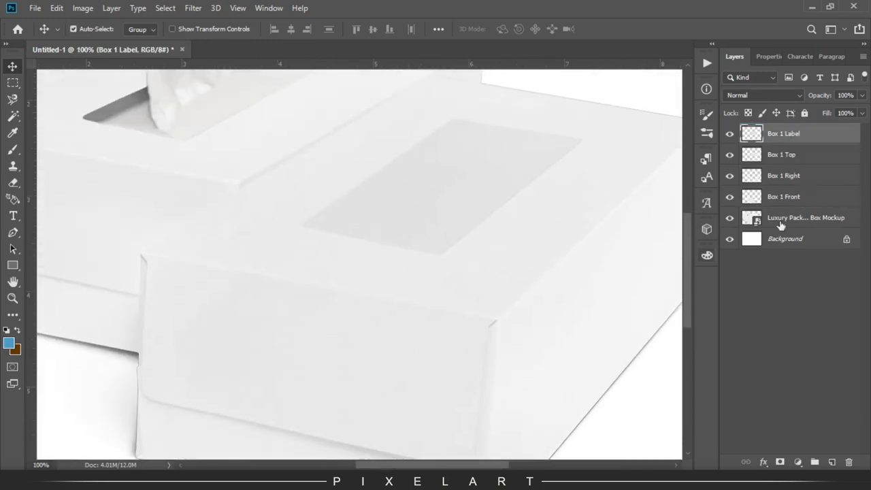
{"action": "left_click", "coordinate": [799, 199], "text": "shift"}
{"action": "key", "text": "ctrl+g"}
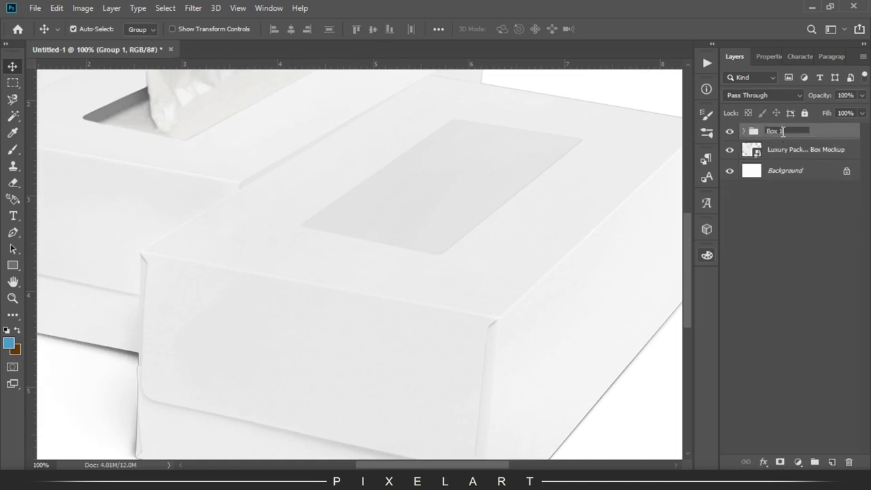
{"action": "key", "text": "Return"}
{"action": "left_click_drag", "start_coordinate": [418, 238], "coordinate": [567, 290]}
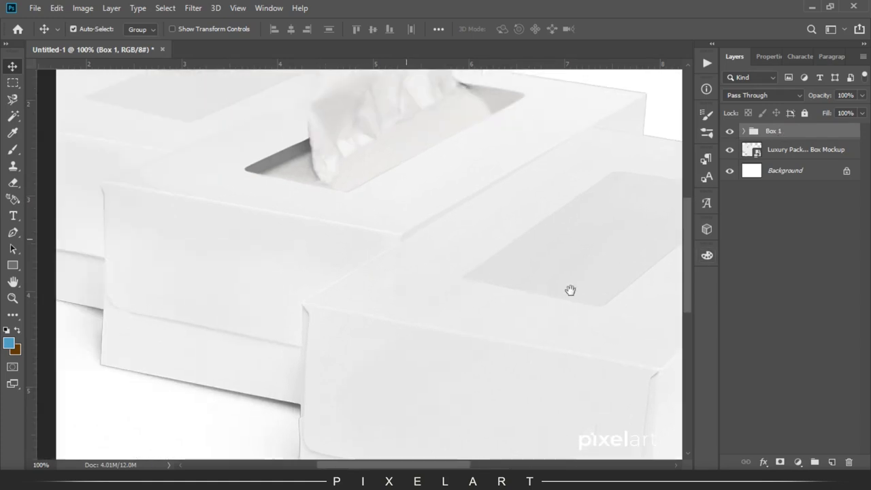
Hide the Box 1 group, zoom to 200%, and pen-trace Box 2's right side as a selection.
{"action": "left_click", "coordinate": [731, 130]}
{"action": "left_click", "coordinate": [803, 149]}
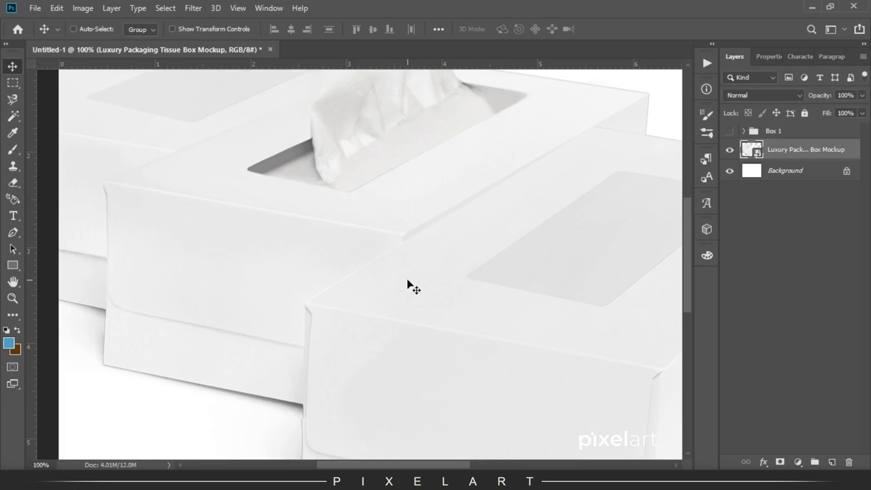
{"action": "key", "text": "ctrl+plus"}
{"action": "left_click_drag", "start_coordinate": [412, 274], "coordinate": [253, 318]}
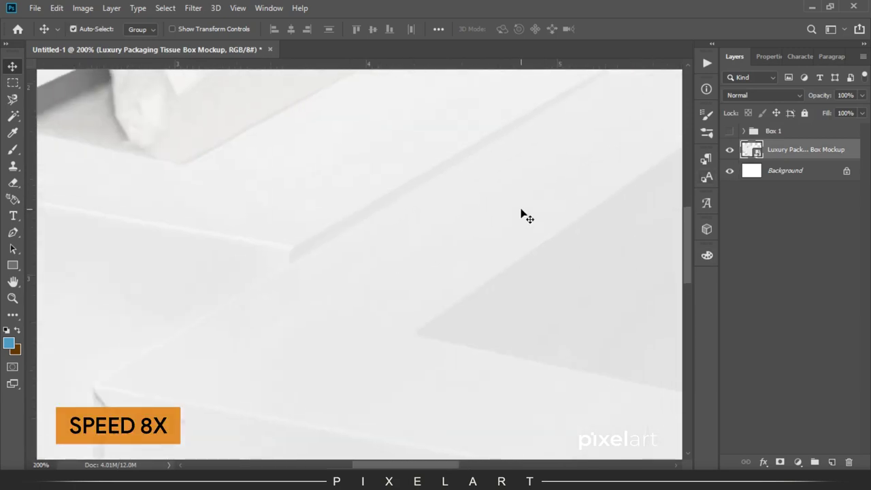
{"action": "key", "text": "p"}
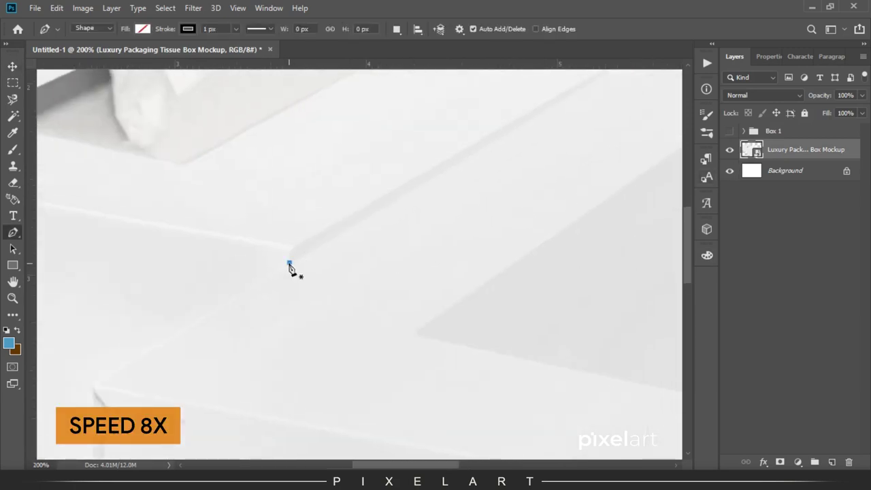
{"action": "left_click", "coordinate": [292, 244]}
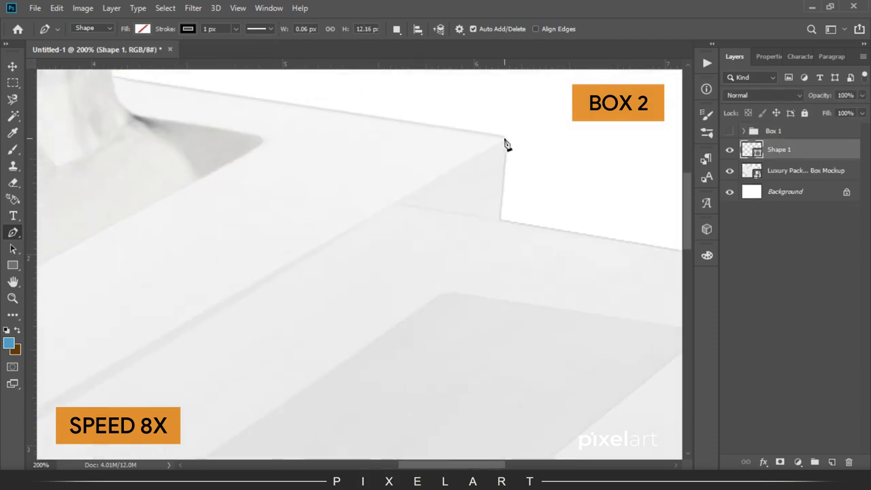
{"action": "left_click", "coordinate": [507, 139]}
{"action": "left_click", "coordinate": [504, 226]}
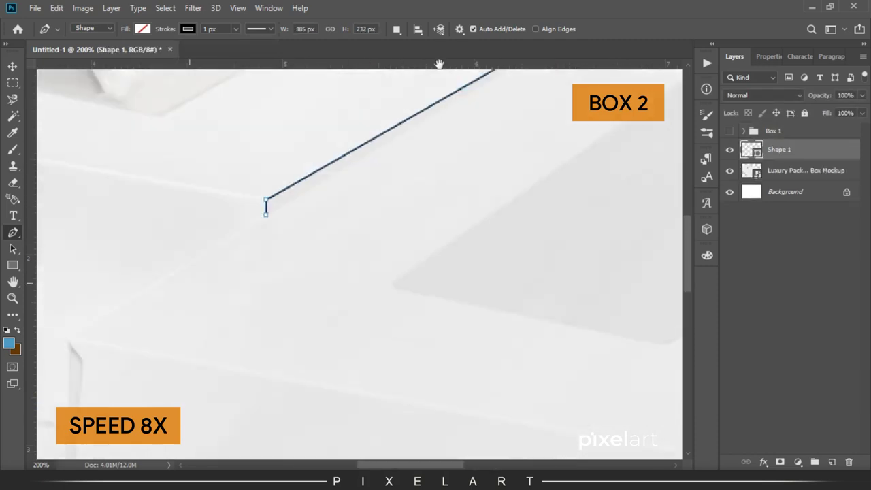
{"action": "key", "text": "ctrl+Return"}
Copy the right side onto a new layer named Box 2 Right and delete the leftover path layer.
{"action": "left_click", "coordinate": [807, 171]}
{"action": "left_click", "coordinate": [57, 8]}
{"action": "left_click", "coordinate": [251, 91]}
{"action": "key", "text": "ctrl+v"}
{"action": "key", "text": "ctrl+d"}
{"action": "key", "text": "v"}
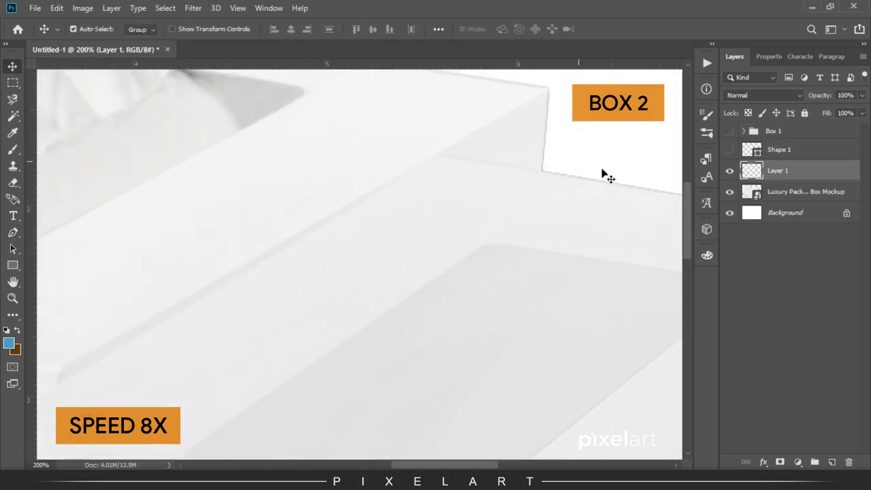
{"action": "left_click", "coordinate": [744, 131]}
{"action": "left_click", "coordinate": [745, 131]}
{"action": "double_click", "coordinate": [778, 170]}
{"action": "type", "text": "Box 1 Right"}
{"action": "key", "text": "Return"}
{"action": "left_click", "coordinate": [779, 149]}
{"action": "key", "text": "Delete"}
Start pen-tracing the second box's top, curving around the tissue opening.
{"action": "key", "text": "ctrl+minus"}
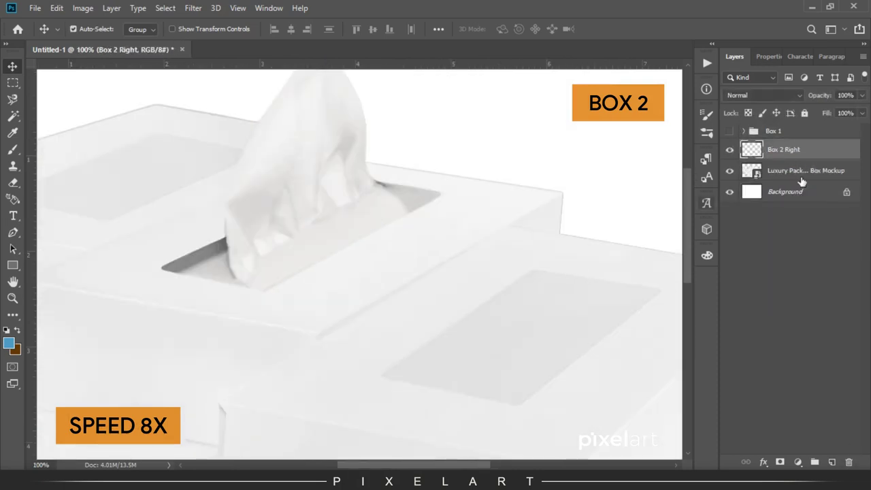
{"action": "left_click", "coordinate": [803, 176]}
{"action": "key", "text": "p"}
{"action": "left_click", "coordinate": [317, 334]}
{"action": "scroll", "coordinate": [634, 218], "scroll_direction": "up", "scroll_amount": 3}
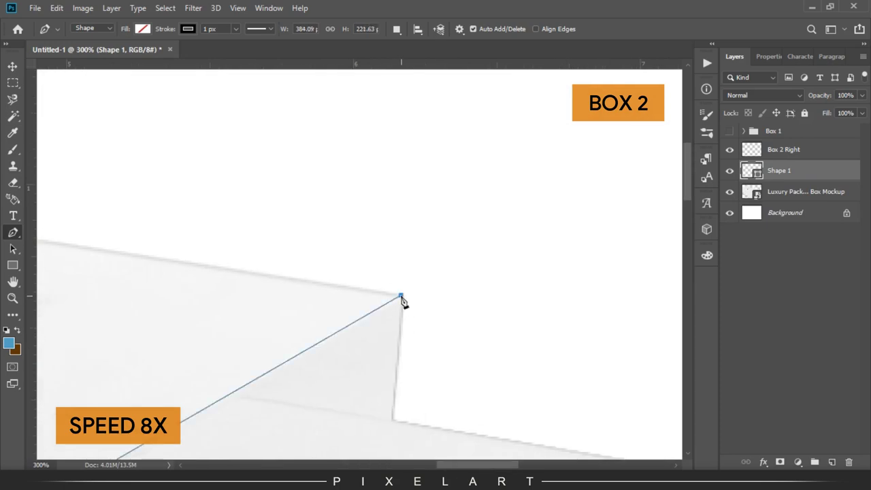
{"action": "scroll", "coordinate": [402, 302], "scroll_direction": "left", "scroll_amount": 5}
{"action": "left_click", "coordinate": [298, 239]}
{"action": "left_click_drag", "start_coordinate": [326, 293], "coordinate": [331, 302]}
{"action": "left_click", "coordinate": [502, 323]}
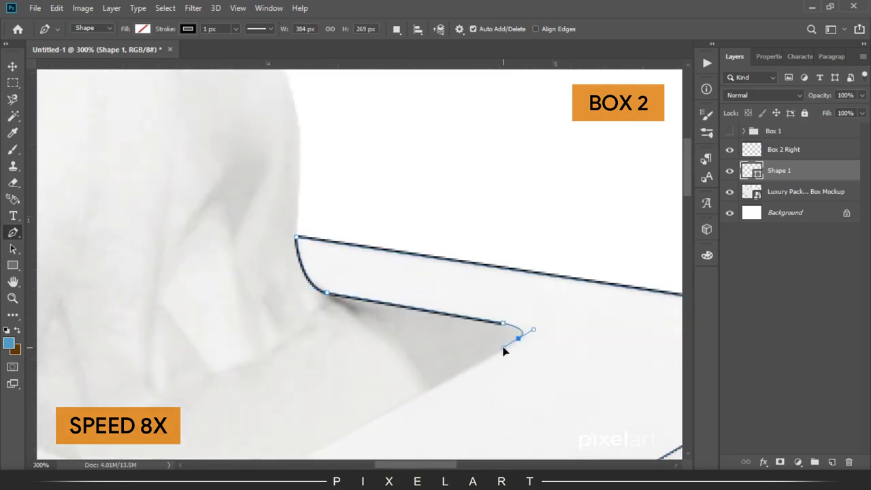
Finish and close the box-top outline with anchors along its edges and beside the tissue.
{"action": "scroll", "coordinate": [504, 350], "scroll_direction": "left", "scroll_amount": 10}
{"action": "left_click", "coordinate": [469, 418]}
{"action": "left_click", "coordinate": [168, 344]}
{"action": "left_click", "coordinate": [354, 262]}
{"action": "scroll", "coordinate": [354, 262], "scroll_direction": "up", "scroll_amount": 3}
{"action": "left_click_drag", "start_coordinate": [349, 307], "coordinate": [356, 292]}
{"action": "left_click_drag", "start_coordinate": [354, 254], "coordinate": [364, 225]}
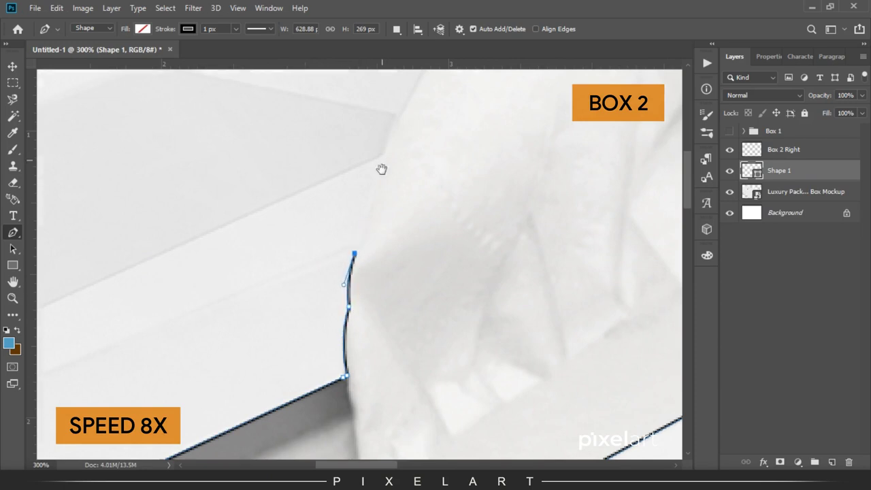
{"action": "scroll", "coordinate": [369, 258], "scroll_direction": "up", "scroll_amount": 2}
{"action": "scroll", "coordinate": [346, 317], "scroll_direction": "down", "scroll_amount": 3}
{"action": "scroll", "coordinate": [317, 403], "scroll_direction": "up", "scroll_amount": 3}
{"action": "scroll", "coordinate": [183, 328], "scroll_direction": "left", "scroll_amount": 5}
{"action": "scroll", "coordinate": [340, 272], "scroll_direction": "right", "scroll_amount": 5}
{"action": "left_click", "coordinate": [559, 252]}
Copy the box top onto a new layer and delete the leftover path shape layer.
{"action": "key", "text": "ctrl+Return"}
{"action": "left_click", "coordinate": [803, 191]}
{"action": "left_click", "coordinate": [832, 462]}
{"action": "left_click", "coordinate": [56, 7]}
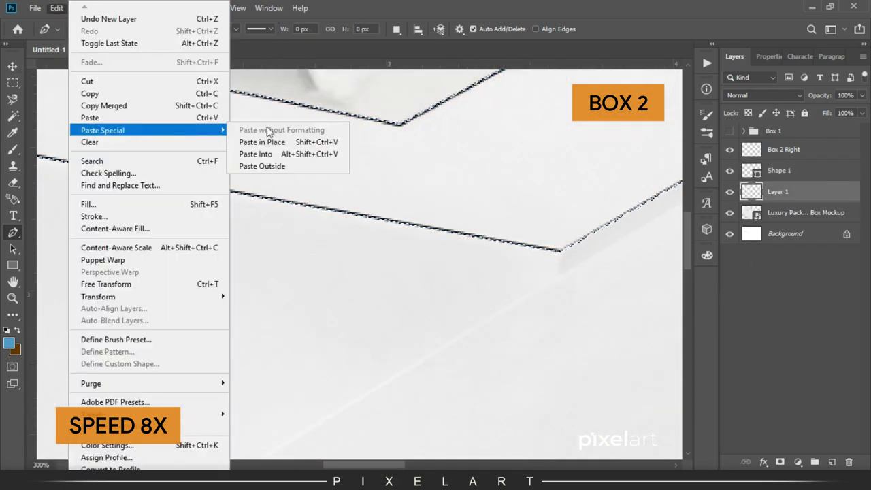
{"action": "left_click", "coordinate": [780, 170]}
{"action": "key", "text": "Delete"}
{"action": "double_click", "coordinate": [779, 170]}
Name the top layer Box 2 Top, then outline the second box's front face with the Pen tool.
{"action": "type", "text": "Box 2 To"}
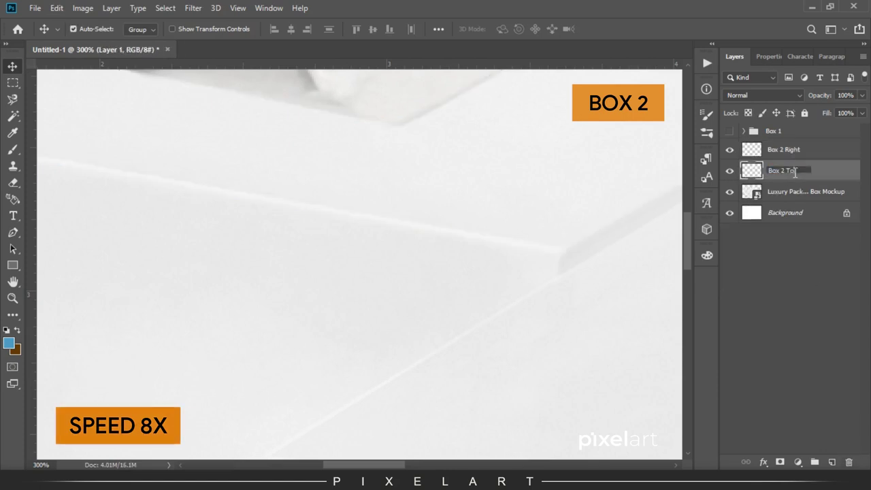
{"action": "type", "text": "p"}
{"action": "key", "text": "Return"}
{"action": "scroll", "coordinate": [389, 305], "scroll_direction": "down", "scroll_amount": 3}
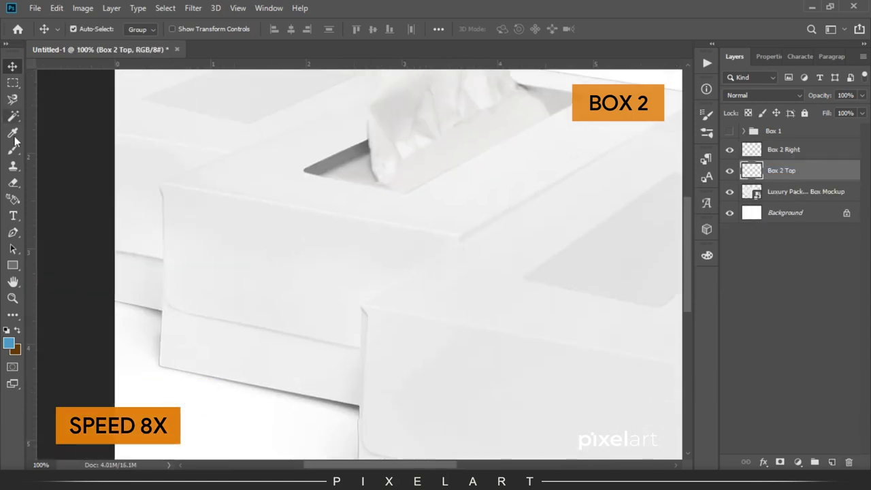
{"action": "left_click", "coordinate": [13, 233]}
{"action": "left_click", "coordinate": [159, 184]}
{"action": "left_click", "coordinate": [162, 194]}
{"action": "left_click", "coordinate": [159, 367]}
{"action": "left_click", "coordinate": [359, 405]}
{"action": "left_click", "coordinate": [361, 304]}
{"action": "left_click", "coordinate": [461, 243]}
{"action": "scroll", "coordinate": [562, 227], "scroll_direction": "up", "scroll_amount": 3}
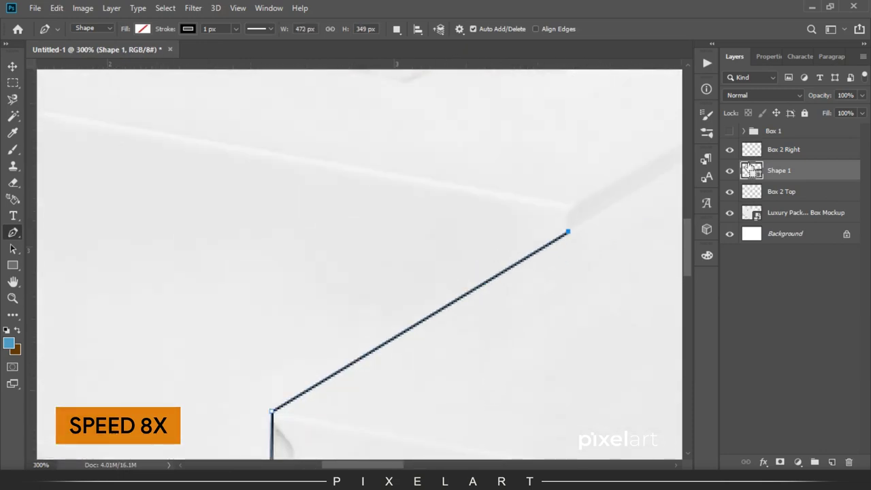
{"action": "scroll", "coordinate": [331, 152], "scroll_direction": "up", "scroll_amount": 5}
{"action": "left_click", "coordinate": [323, 142]}
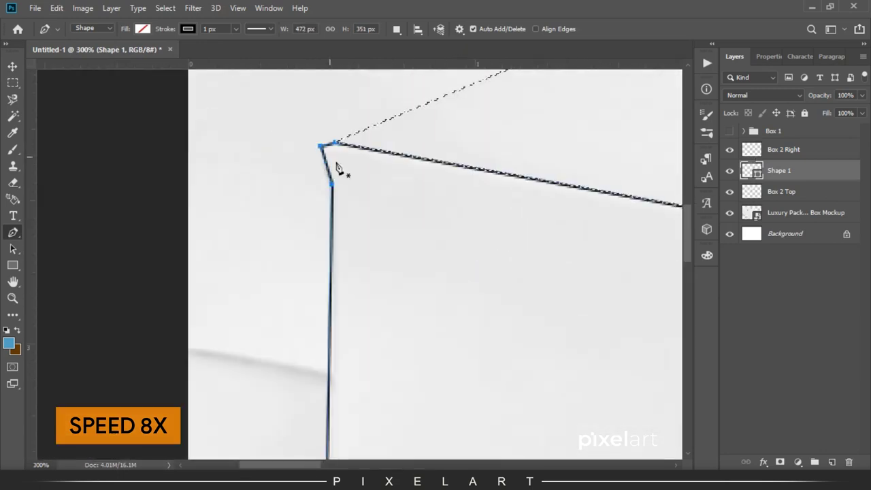
Copy the front selection onto a new layer named Box 2 Front.
{"action": "key", "text": "ctrl+1"}
{"action": "left_click", "coordinate": [806, 213]}
{"action": "key", "text": "ctrl+j"}
{"action": "key", "text": "v"}
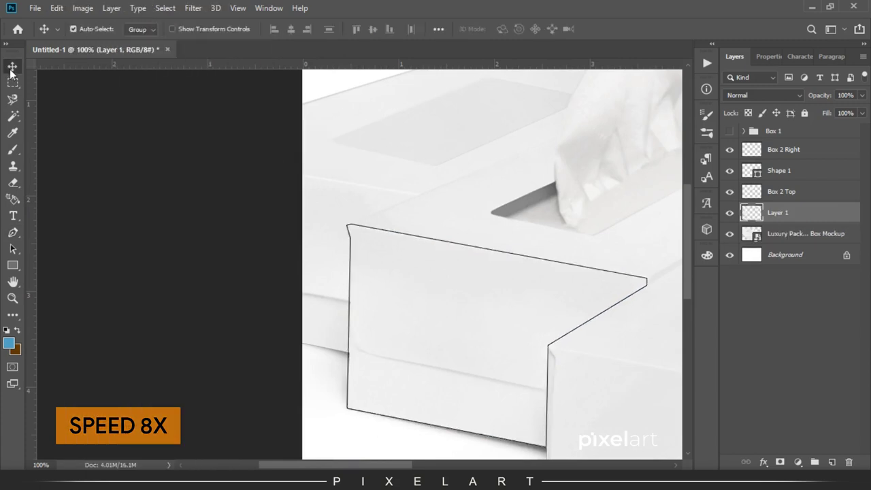
{"action": "double_click", "coordinate": [783, 191]}
{"action": "type", "text": "Box 2 TopFront"}
{"action": "key", "text": "Return"}
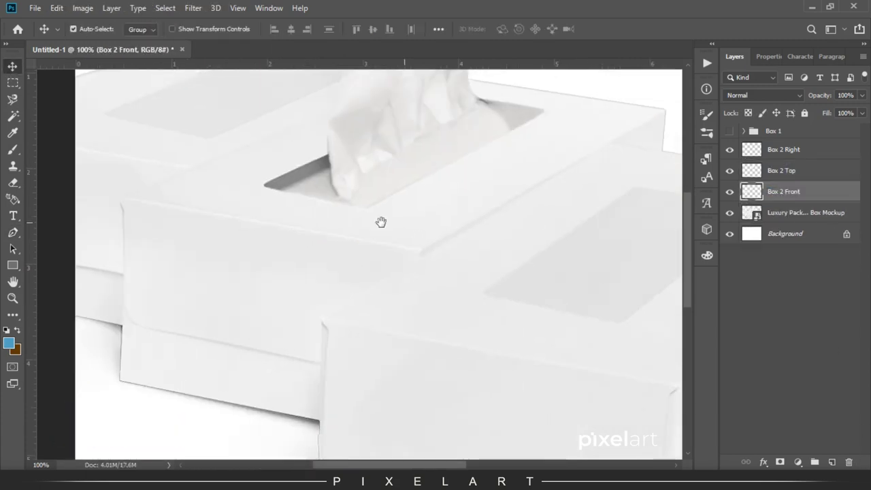
Group Box 2 Right, Top and Front into a group named Box 2.
{"action": "left_click_drag", "start_coordinate": [275, 219], "coordinate": [440, 342]}
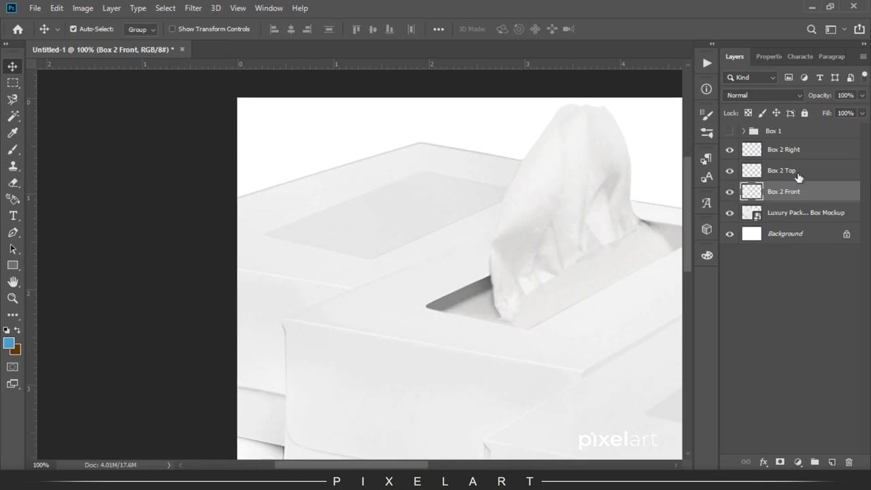
{"action": "left_click", "coordinate": [804, 154], "text": "ctrl"}
{"action": "left_click", "coordinate": [803, 170], "text": "ctrl"}
{"action": "key", "text": "ctrl+g"}
{"action": "double_click", "coordinate": [777, 152]}
{"action": "type", "text": "Box 2"}
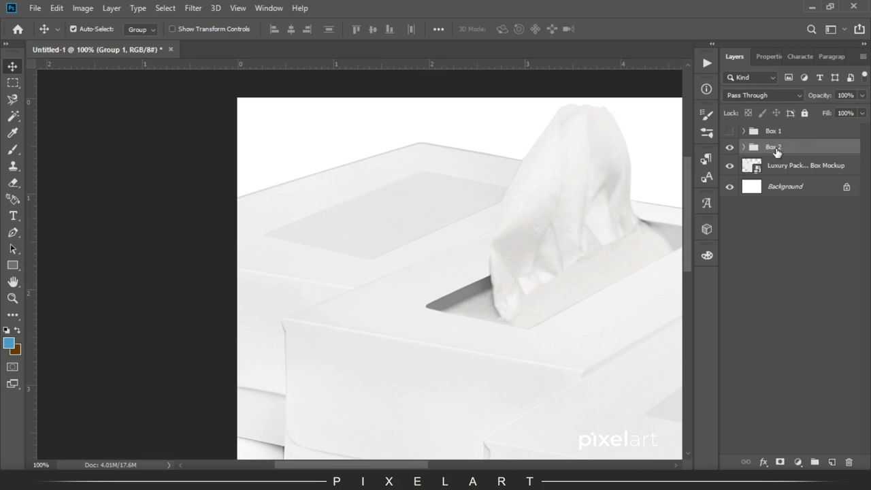
{"action": "key", "text": "Return"}
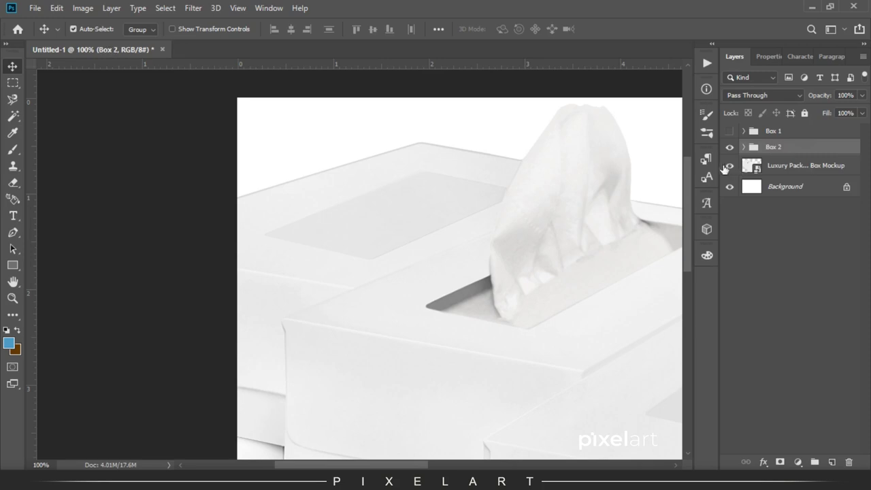
{"action": "left_click", "coordinate": [817, 165]}
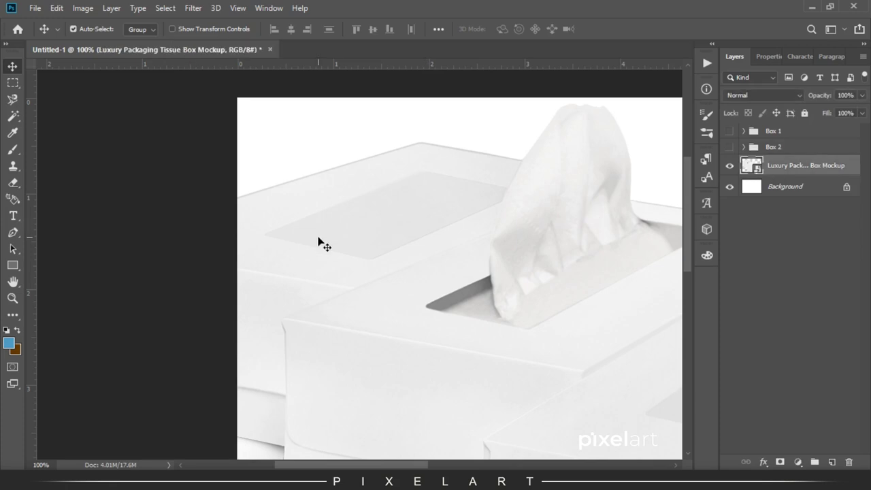
Pen-trace the third box's top, curving at the corner and tissue, and make it a selection.
{"action": "key", "text": "p"}
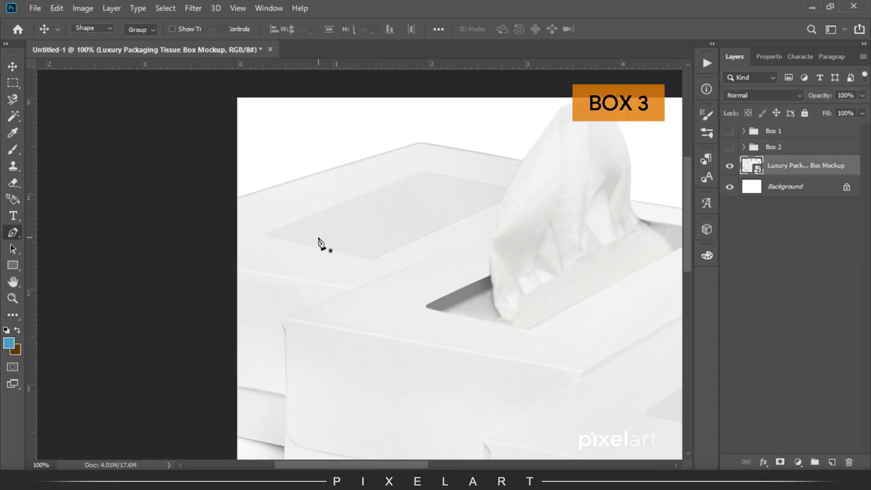
{"action": "left_click", "coordinate": [356, 289]}
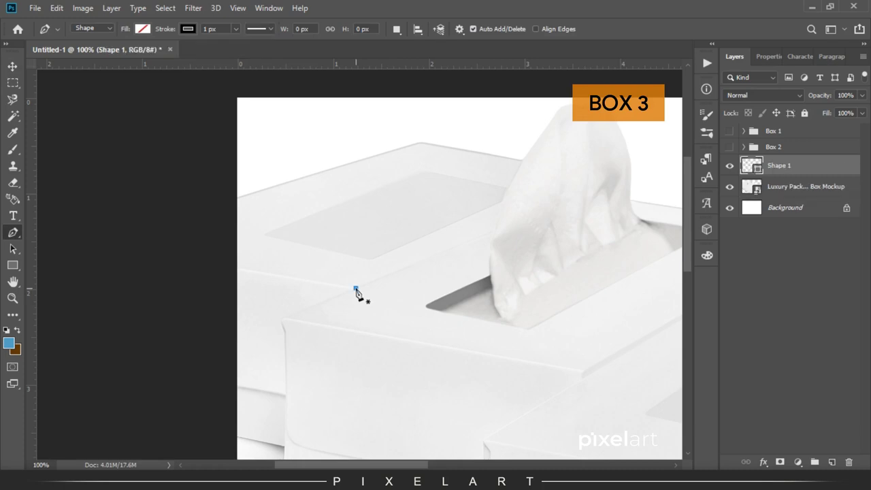
{"action": "left_click", "coordinate": [498, 236]}
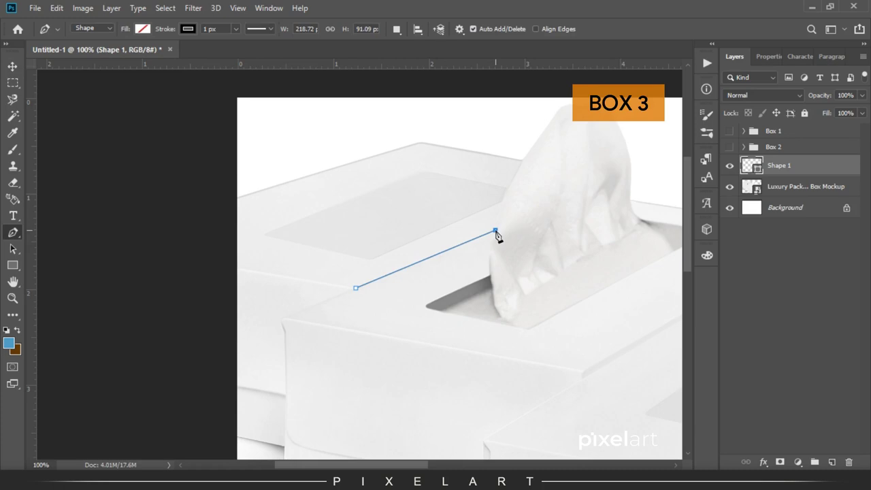
{"action": "key", "text": "ctrl+plus"}
{"action": "key", "text": "ctrl+plus"}
{"action": "left_click", "coordinate": [357, 231]}
{"action": "left_click", "coordinate": [410, 125]}
{"action": "left_click_drag", "start_coordinate": [216, 138], "coordinate": [608, 249]}
{"action": "left_click", "coordinate": [512, 191]}
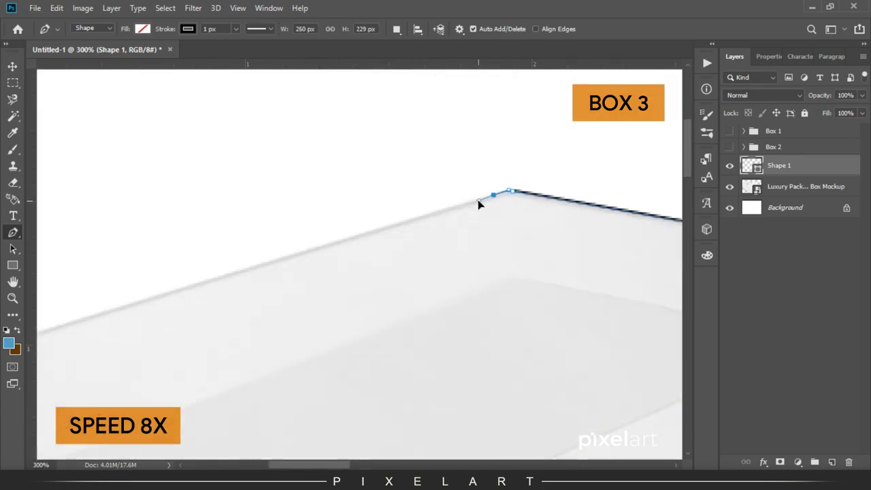
{"action": "left_click_drag", "start_coordinate": [479, 204], "coordinate": [425, 274]}
{"action": "left_click", "coordinate": [288, 225]}
{"action": "key", "text": "ctrl+Return"}
Copy Box 3's top onto a new layer and rename it Box 3 Top.
{"action": "left_click", "coordinate": [806, 186]}
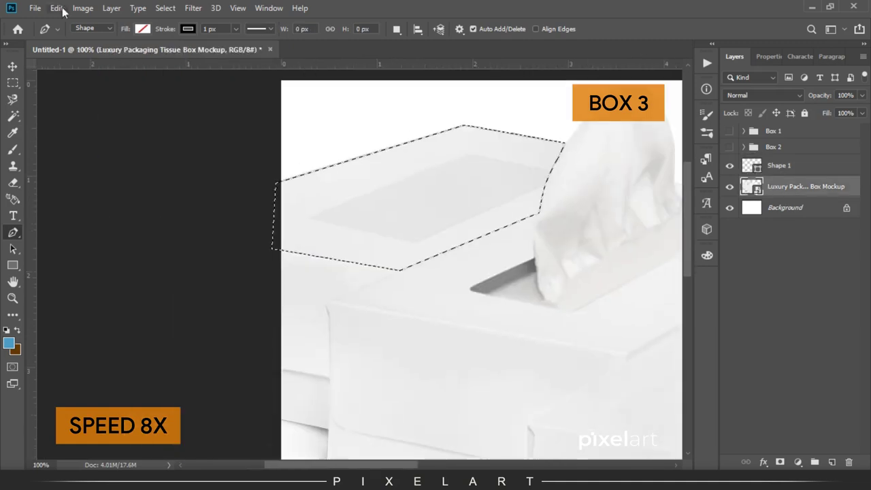
{"action": "key", "text": "ctrl+j"}
{"action": "key", "text": "ctrl+d"}
{"action": "key", "text": "v"}
{"action": "double_click", "coordinate": [781, 166]}
{"action": "type", "text": "Top"}
{"action": "key", "text": "Return"}
Pen-trace the third box's front face and turn it into a selection.
{"action": "left_click", "coordinate": [806, 187]}
{"action": "key", "text": "ctrl+plus"}
{"action": "key", "text": "p"}
{"action": "left_click", "coordinate": [438, 274]}
{"action": "left_click", "coordinate": [203, 357]}
{"action": "left_click", "coordinate": [301, 379]}
{"action": "scroll", "coordinate": [301, 381], "scroll_direction": "up", "scroll_amount": 3}
{"action": "left_click", "coordinate": [301, 228]}
{"action": "left_click_drag", "start_coordinate": [301, 199], "coordinate": [293, 204]}
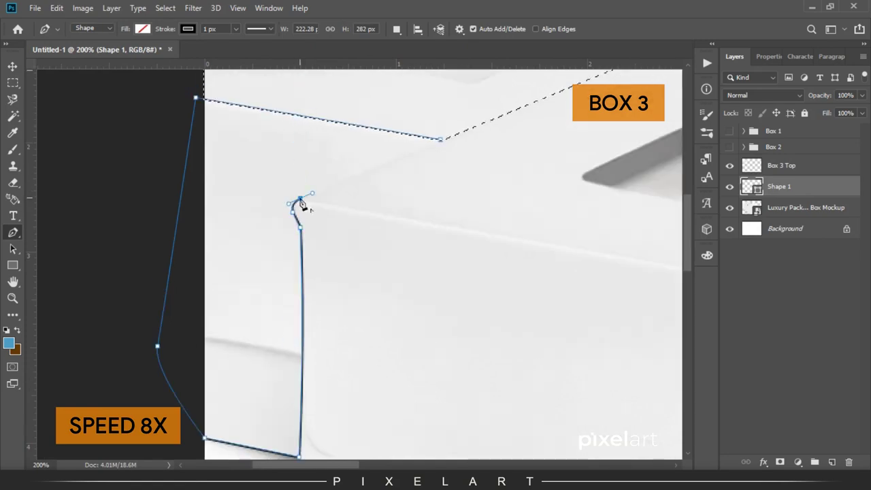
{"action": "key", "text": "ctrl+Return"}
Copy the front onto a new layer named Box 3 Front, removing the leftover path layer.
{"action": "key", "text": "ctrl+j"}
{"action": "key", "text": "ctrl+d"}
{"action": "key", "text": "v"}
{"action": "key", "text": "Delete"}
{"action": "double_click", "coordinate": [783, 187]}
{"action": "type", "text": "Box 3 TopFront"}
{"action": "key", "text": "Return"}
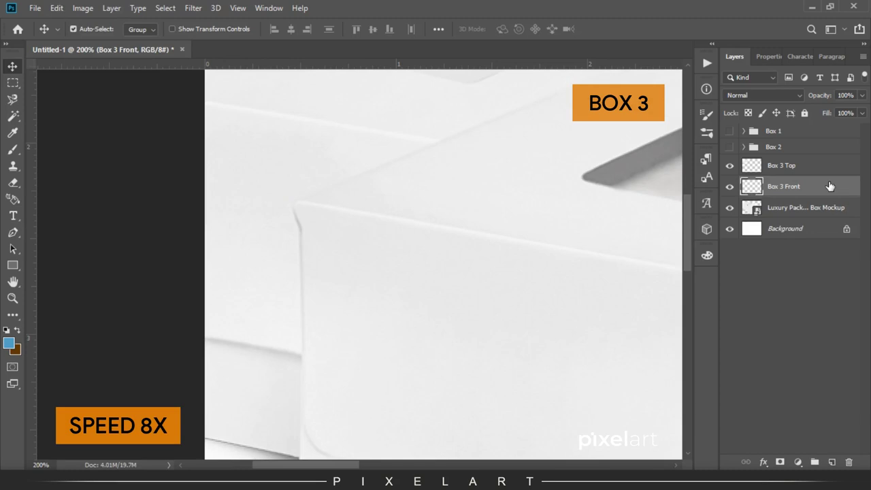
Outline the label panel on the third box's lid with the Pen tool.
{"action": "left_click", "coordinate": [804, 208]}
{"action": "scroll", "coordinate": [451, 224], "scroll_direction": "up", "scroll_amount": 5}
{"action": "key", "text": "p"}
{"action": "left_click", "coordinate": [132, 253]}
{"action": "left_click", "coordinate": [446, 129]}
{"action": "left_click", "coordinate": [615, 163]}
{"action": "left_click", "coordinate": [606, 190]}
{"action": "left_click", "coordinate": [352, 303]}
{"action": "left_click", "coordinate": [328, 305]}
{"action": "left_click", "coordinate": [132, 253]}
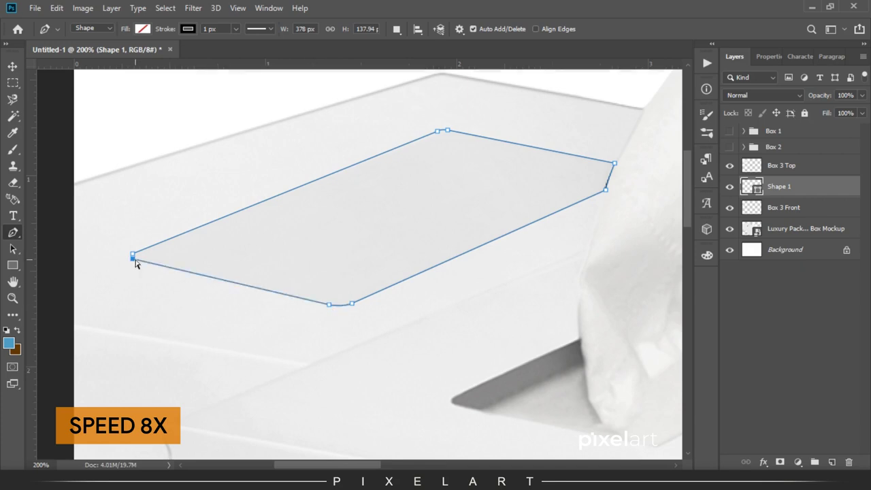
Copy the label area onto a new layer for Box 3 Label.
{"action": "scroll", "coordinate": [132, 253], "scroll_direction": "up", "scroll_amount": 2}
{"action": "left_click", "coordinate": [806, 229]}
{"action": "key", "text": "ctrl+Return"}
{"action": "key", "text": "ctrl+j"}
{"action": "left_click", "coordinate": [56, 8]}
{"action": "double_click", "coordinate": [778, 207]}
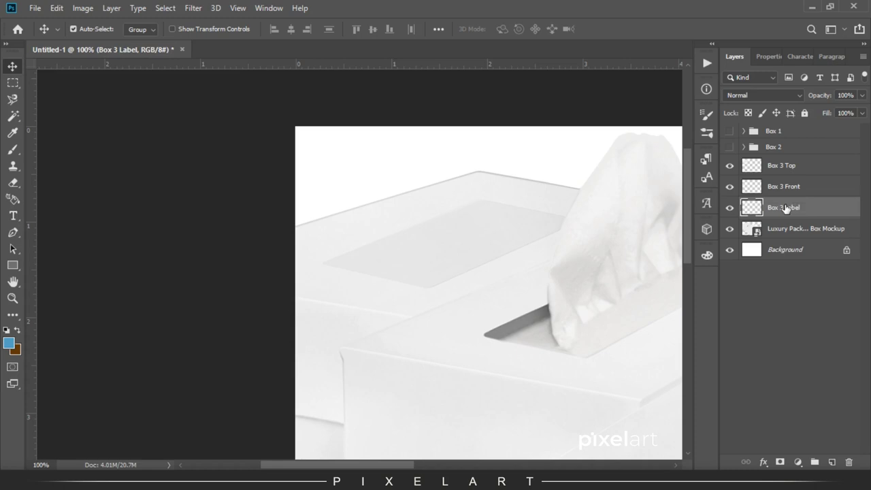
{"action": "left_click_drag", "start_coordinate": [476, 250], "coordinate": [346, 215]}
Group the three Box 3 layers and hide the Box 3 group.
{"action": "left_click", "coordinate": [792, 170], "text": "shift"}
{"action": "key", "text": "ctrl+g"}
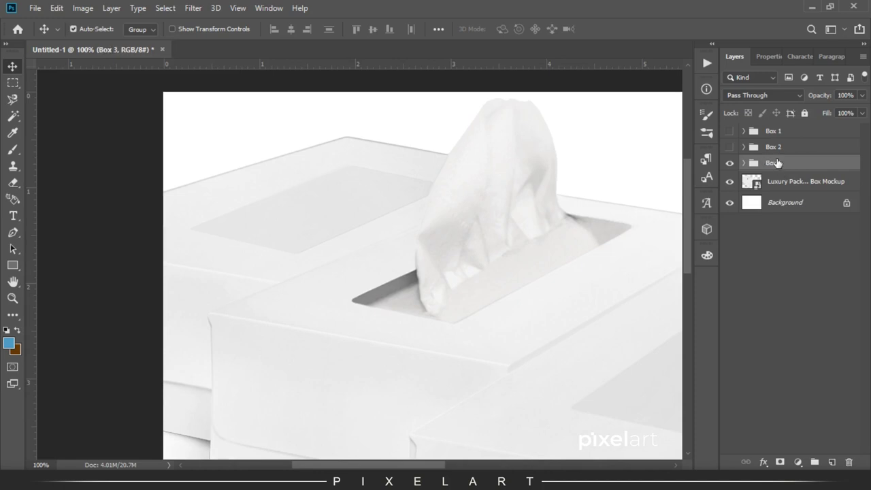
{"action": "left_click", "coordinate": [730, 166]}
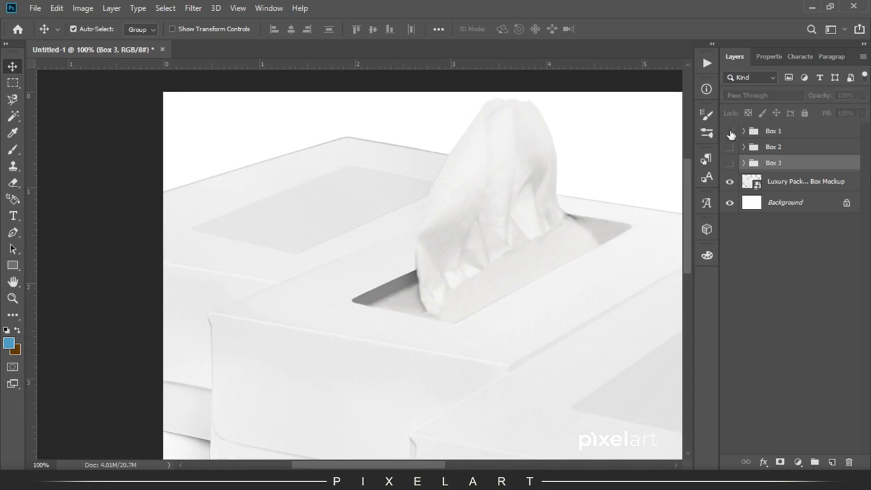
{"action": "left_click_drag", "start_coordinate": [635, 199], "coordinate": [218, 103]}
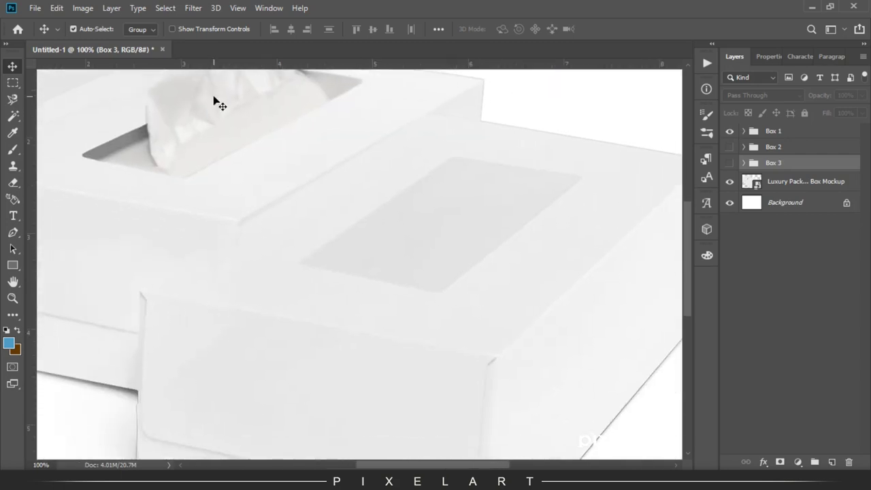
Expand the Box 1 group and hide the mockup photo layer, keeping Box 1 Front visible.
{"action": "key", "text": "ctrl+minus"}
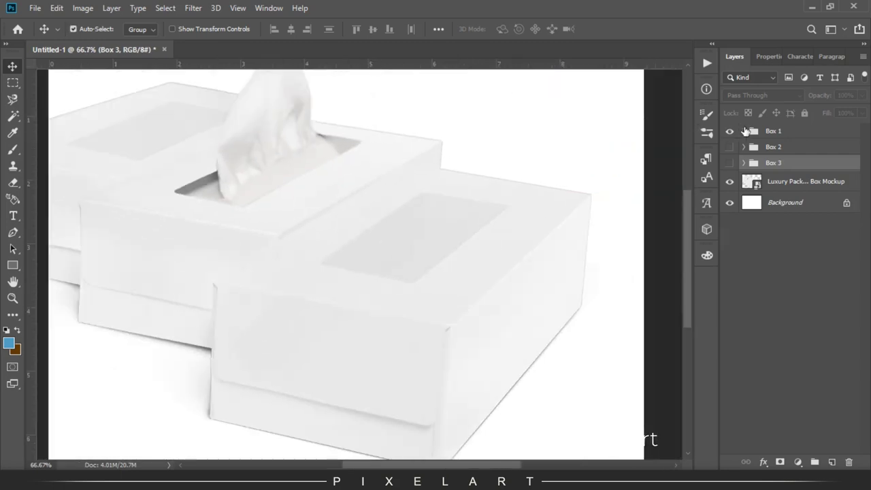
{"action": "left_click", "coordinate": [744, 130]}
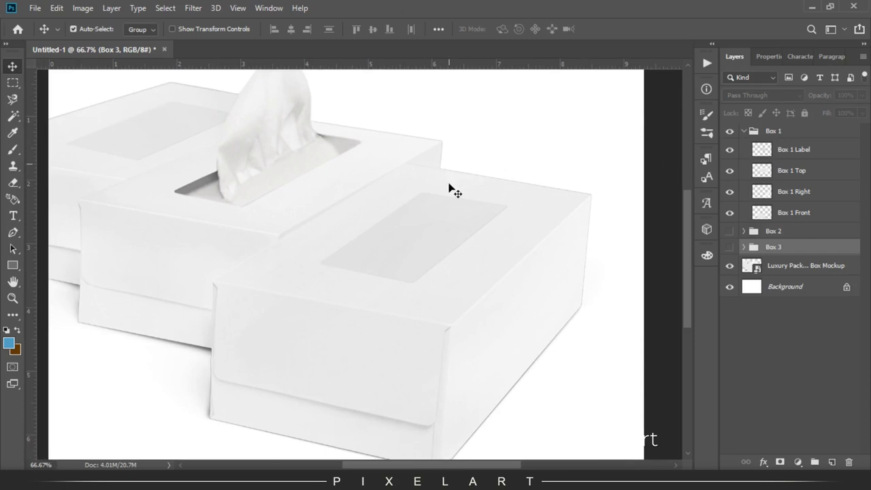
{"action": "left_click", "coordinate": [790, 216]}
{"action": "left_click", "coordinate": [732, 214]}
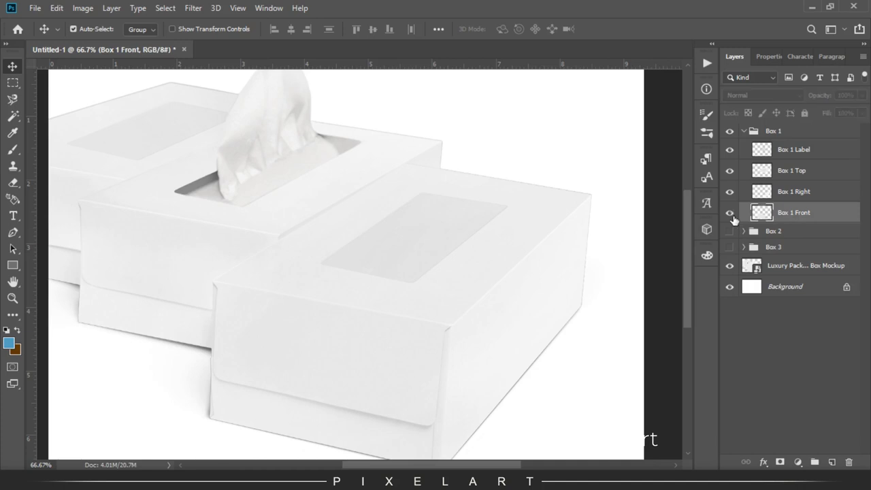
{"action": "left_click", "coordinate": [732, 267]}
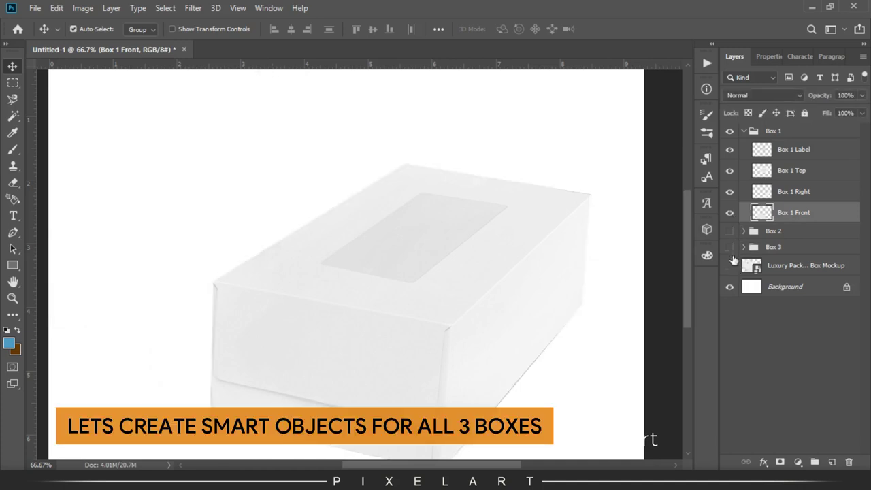
{"action": "left_click", "coordinate": [729, 213]}
{"action": "left_click", "coordinate": [729, 214]}
With Box 1 Top selected, draw a rectangle over the box top.
{"action": "left_click", "coordinate": [783, 172]}
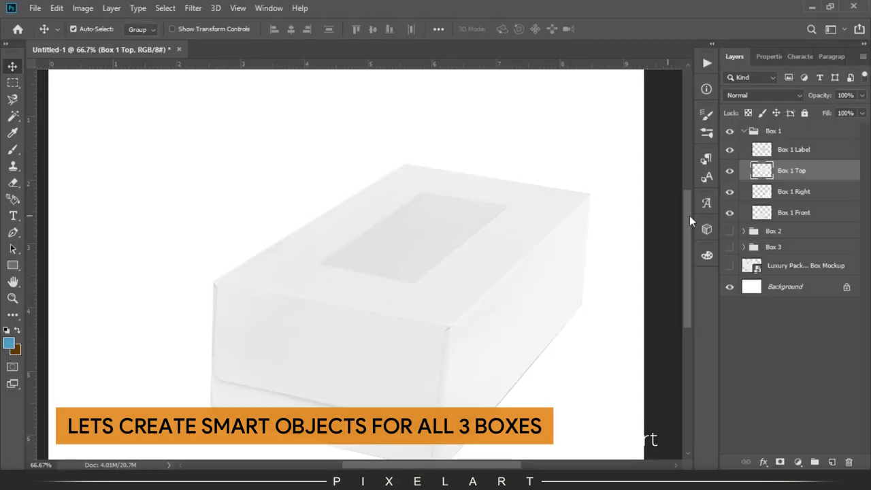
{"action": "key", "text": "u"}
{"action": "left_click_drag", "start_coordinate": [262, 145], "coordinate": [477, 446]}
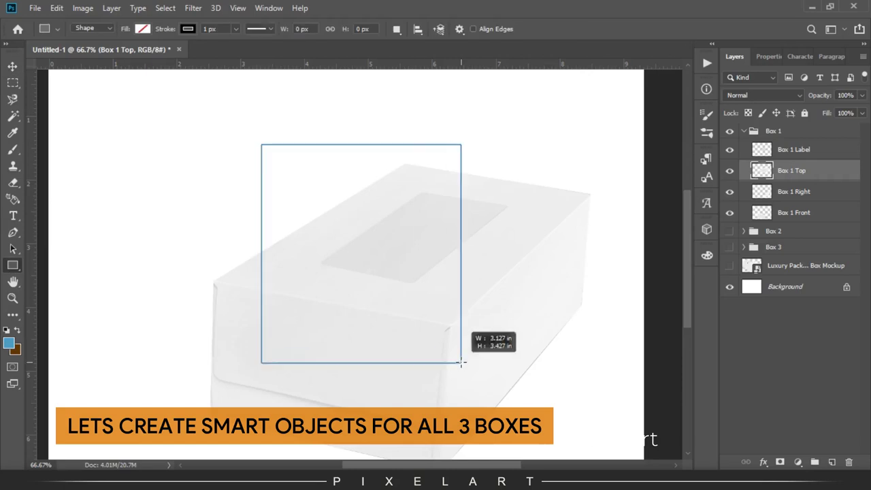
Fill the rectangle blue and distort it at low opacity onto the box top.
{"action": "left_click", "coordinate": [734, 137]}
{"action": "left_click", "coordinate": [734, 57]}
{"action": "key", "text": "v"}
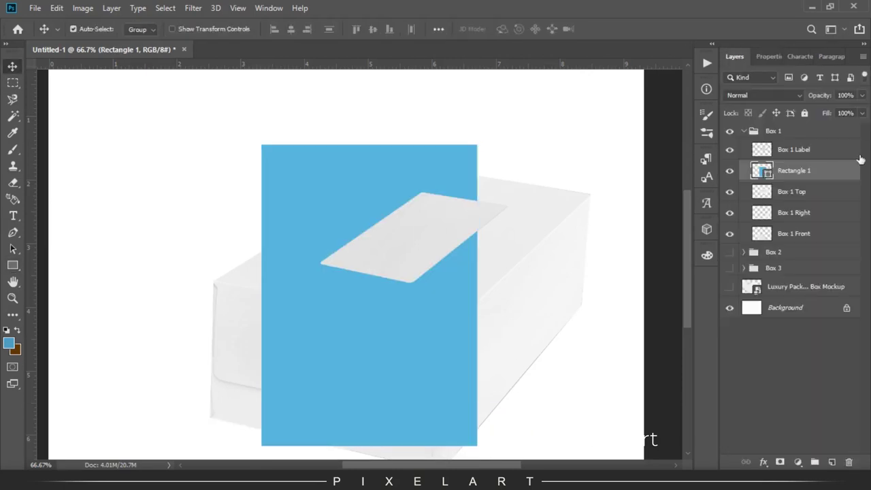
{"action": "key", "text": "2"}
{"action": "key", "text": "ctrl+t"}
{"action": "left_click_drag", "start_coordinate": [373, 136], "coordinate": [366, 242]}
{"action": "mouse_move", "coordinate": [601, 178]}
{"action": "left_mouse_down"}
{"action": "mouse_move", "coordinate": [524, 216]}
{"action": "mouse_move", "coordinate": [379, 393]}
{"action": "mouse_move", "coordinate": [451, 327]}
{"action": "left_mouse_up"}
{"action": "left_click_drag", "start_coordinate": [195, 281], "coordinate": [211, 286]}
{"action": "scroll", "coordinate": [211, 286], "scroll_direction": "up", "scroll_amount": 1}
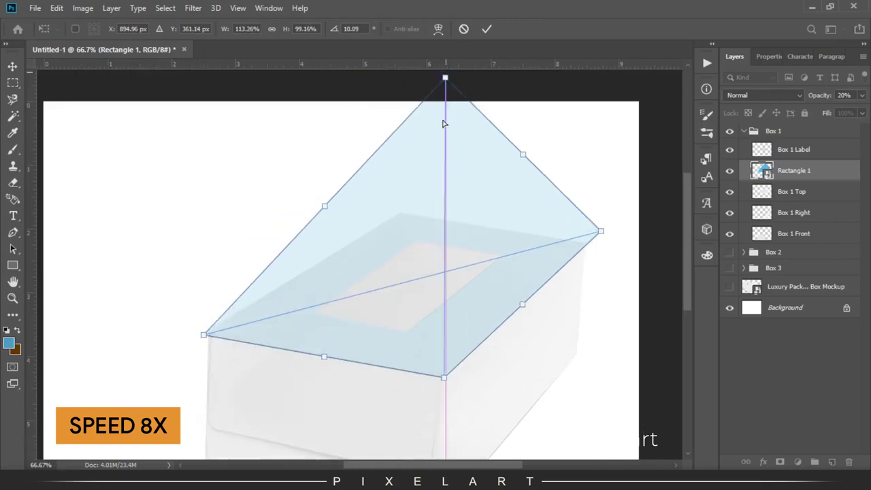
{"action": "left_click_drag", "start_coordinate": [445, 77], "coordinate": [400, 211]}
{"action": "left_click_drag", "start_coordinate": [600, 231], "coordinate": [591, 241]}
{"action": "key", "text": "Return"}
Mask the blue layer to the top face, name it 'Box 1 Top', restore full opacity.
{"action": "left_click", "coordinate": [762, 191], "text": "ctrl"}
{"action": "left_click", "coordinate": [780, 462]}
{"action": "double_click", "coordinate": [823, 171]}
{"action": "type", "text": "Box 1 Top"}
{"action": "key", "text": "Return"}
{"action": "key", "text": "0"}
Draw a blue-filled rectangle over the right face above the Box 1 Right layer.
{"action": "left_click", "coordinate": [794, 213]}
{"action": "right_click", "coordinate": [12, 265]}
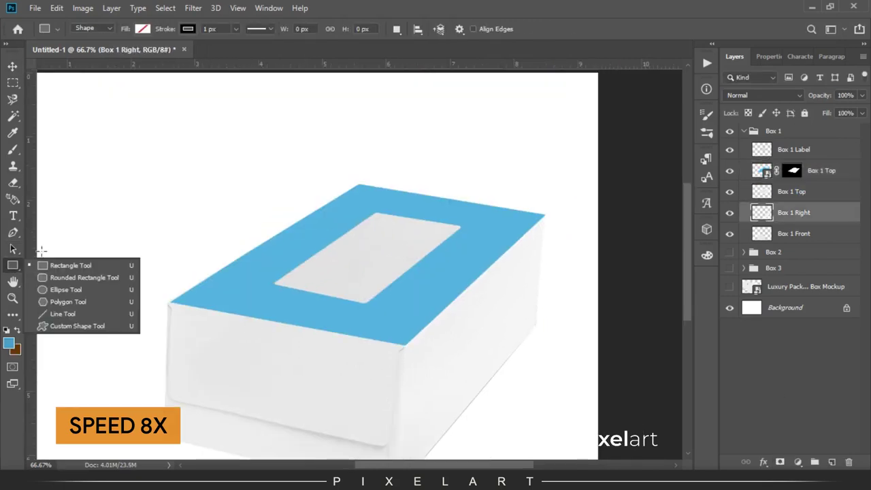
{"action": "left_click", "coordinate": [68, 263]}
{"action": "left_click_drag", "start_coordinate": [449, 144], "coordinate": [568, 444]}
{"action": "scroll", "coordinate": [508, 246], "scroll_direction": "down", "scroll_amount": 2}
{"action": "left_click", "coordinate": [731, 134]}
{"action": "left_click", "coordinate": [749, 225]}
{"action": "left_click", "coordinate": [735, 56]}
{"action": "key", "text": "v"}
Convert the rectangle to a smart object and distort it at 28% opacity onto the right face.
{"action": "right_click", "coordinate": [811, 222]}
{"action": "left_click", "coordinate": [687, 175]}
{"action": "key", "text": "ctrl+t"}
{"action": "left_click_drag", "start_coordinate": [579, 89], "coordinate": [302, 195]}
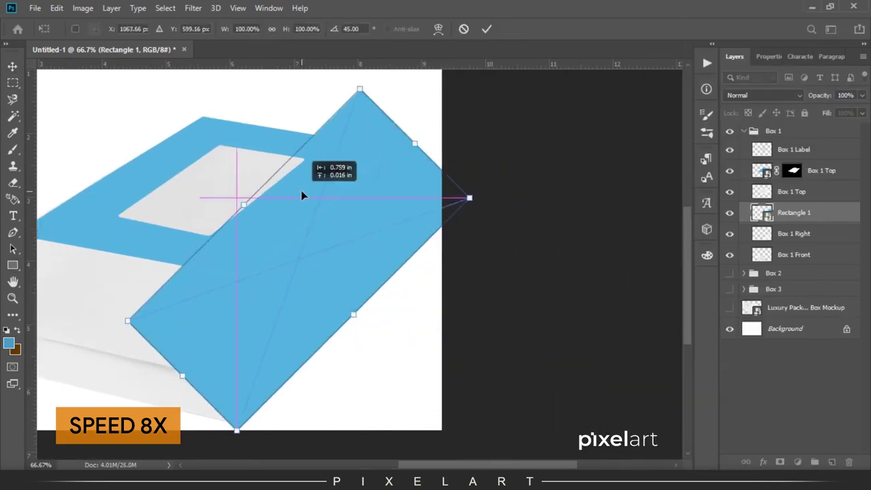
{"action": "key", "text": "Return"}
{"action": "key", "text": "2"}
{"action": "key", "text": "8"}
{"action": "key", "text": "ctrl+1"}
{"action": "key", "text": "ctrl+t"}
{"action": "mouse_move", "coordinate": [389, 228]}
{"action": "left_mouse_down"}
{"action": "mouse_move", "coordinate": [350, 88]}
{"action": "mouse_move", "coordinate": [395, 179]}
{"action": "left_mouse_up"}
{"action": "scroll", "coordinate": [395, 179], "scroll_direction": "down", "scroll_amount": 5}
{"action": "scroll", "coordinate": [305, 310], "scroll_direction": "up", "scroll_amount": 5}
{"action": "key", "text": "Return"}
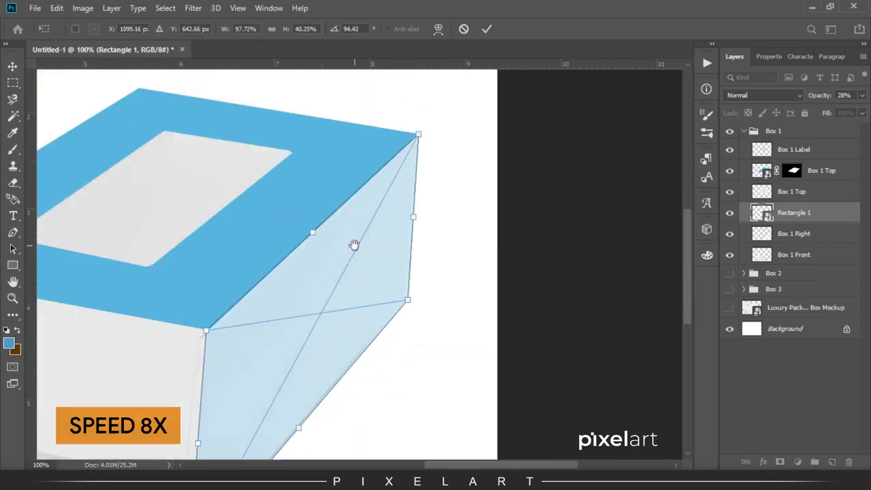
Mask the rectangle to the right face, rename it 'Box 1 Right', and make it fully opaque.
{"action": "scroll", "coordinate": [490, 111], "scroll_direction": "down", "scroll_amount": 5}
{"action": "left_click", "coordinate": [762, 234], "text": "ctrl"}
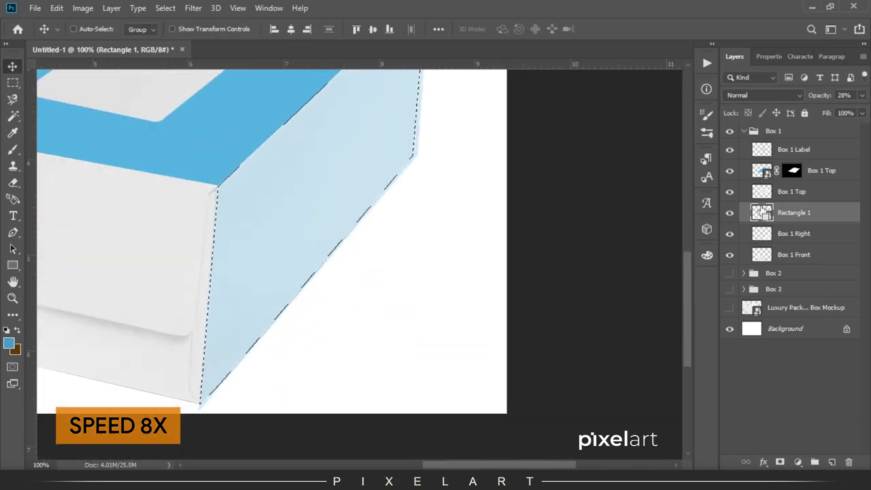
{"action": "left_click", "coordinate": [780, 462]}
{"action": "double_click", "coordinate": [824, 212]}
{"action": "type", "text": "Box 1 Right"}
{"action": "key", "text": "Return"}
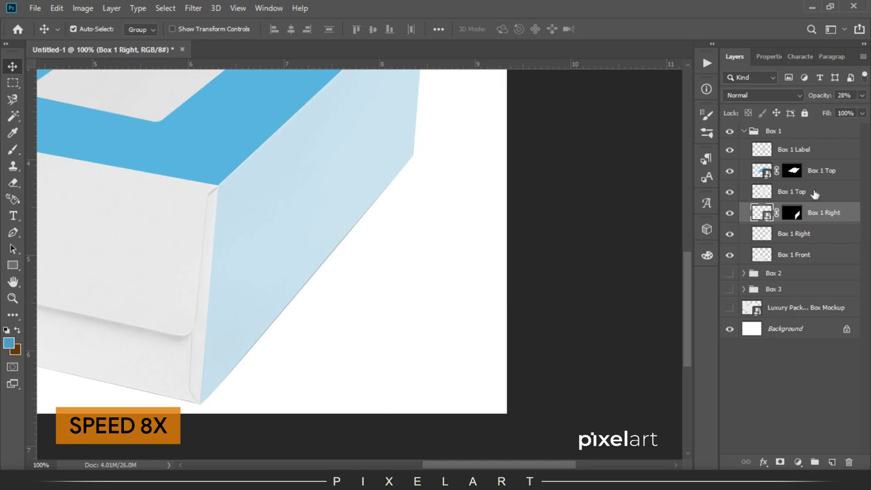
{"action": "key", "text": "0"}
Draw a blue rectangle over the front face and widen it across the front.
{"action": "left_click_drag", "start_coordinate": [231, 265], "coordinate": [471, 254]}
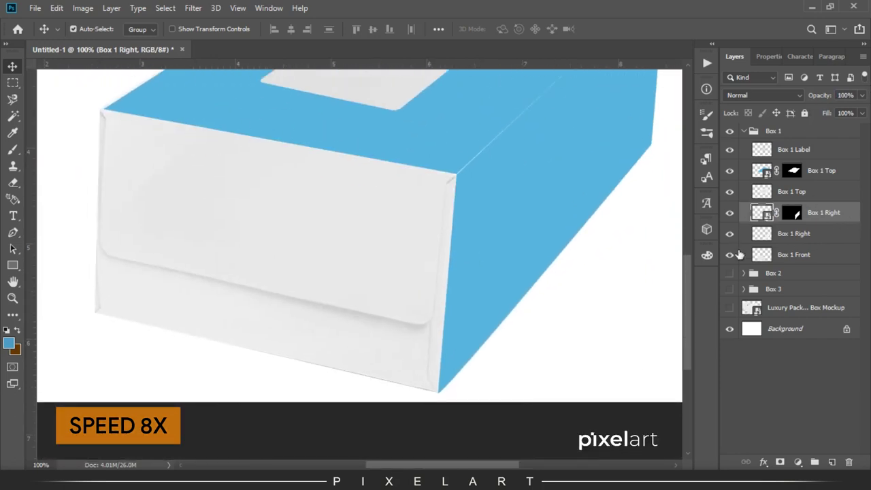
{"action": "left_click", "coordinate": [794, 255]}
{"action": "key", "text": "u"}
{"action": "left_click_drag", "start_coordinate": [91, 103], "coordinate": [447, 400]}
{"action": "left_click", "coordinate": [734, 137]}
{"action": "key", "text": "ctrl+t"}
{"action": "left_click_drag", "start_coordinate": [447, 251], "coordinate": [450, 260]}
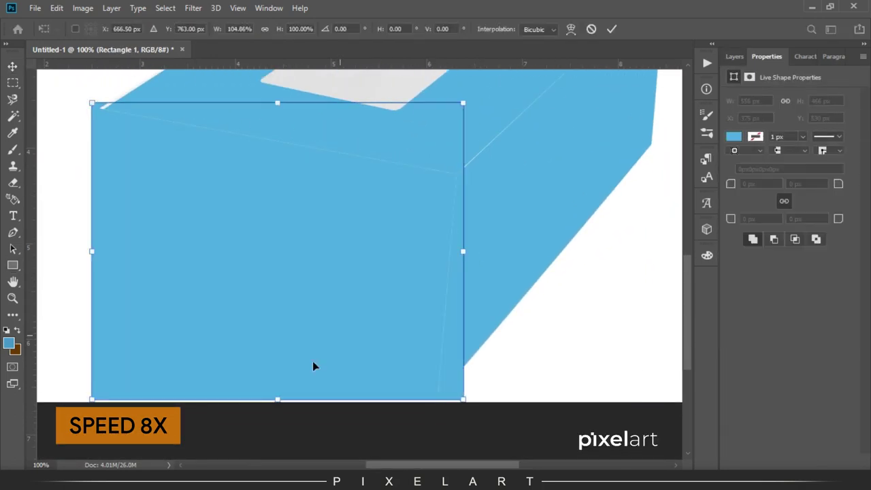
{"action": "key", "text": "Return"}
Adjust a corner of the Box 1 Top shape at 66.7% zoom.
{"action": "left_click", "coordinate": [821, 170]}
{"action": "key", "text": "ctrl+t"}
{"action": "key", "text": "ctrl+minus"}
{"action": "key", "text": "ctrl+minus"}
{"action": "key", "text": "ctrl+minus"}
{"action": "left_click_drag", "start_coordinate": [342, 282], "coordinate": [340, 282]}
{"action": "key", "text": "Return"}
Distort the front rectangle at 43% opacity onto the front face and mask it there.
{"action": "left_click", "coordinate": [369, 307]}
{"action": "scroll", "coordinate": [370, 307], "scroll_direction": "down", "scroll_amount": 3}
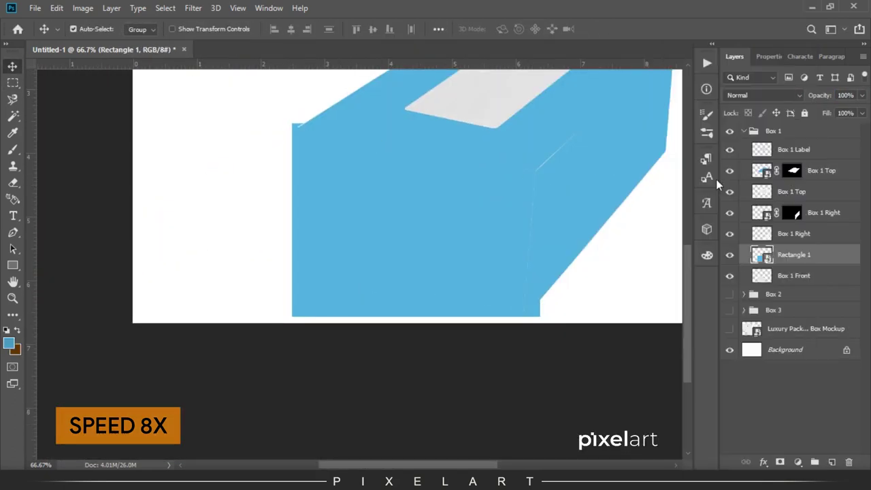
{"action": "key", "text": "4"}
{"action": "key", "text": "3"}
{"action": "key", "text": "ctrl+t"}
{"action": "left_click_drag", "start_coordinate": [531, 369], "coordinate": [520, 373]}
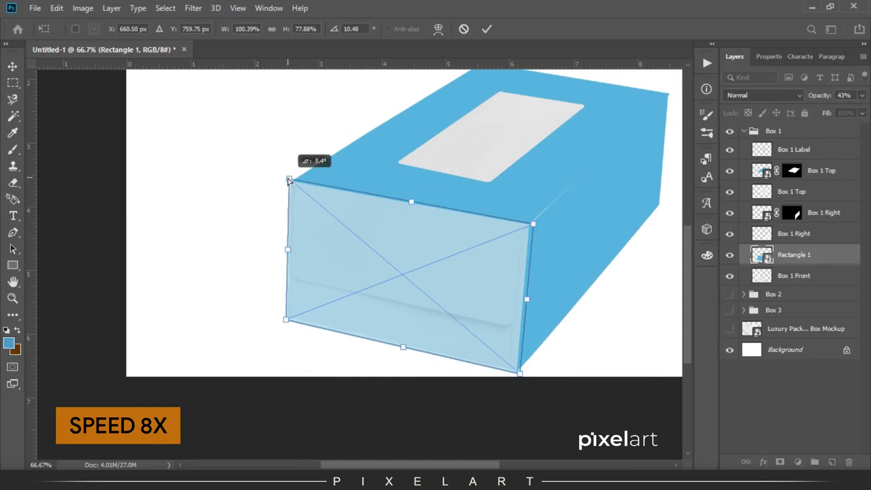
{"action": "key", "text": "Return"}
{"action": "key", "text": "0"}
{"action": "left_click", "coordinate": [762, 255], "text": "ctrl"}
Draw a dark teal rectangle over the label area and convert it to a smart object.
{"action": "left_click", "coordinate": [793, 149]}
{"action": "key", "text": "u"}
{"action": "left_click_drag", "start_coordinate": [479, 195], "coordinate": [423, 278]}
{"action": "left_click_drag", "start_coordinate": [370, 137], "coordinate": [497, 335]}
{"action": "key", "text": "ctrl+t"}
{"action": "key", "text": "Return"}
{"action": "right_click", "coordinate": [800, 149]}
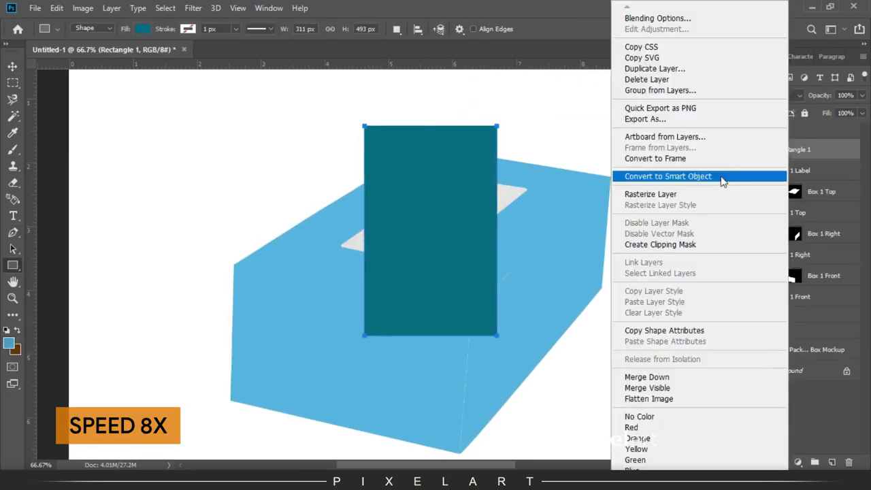
{"action": "left_click", "coordinate": [723, 180]}
Distort the teal rectangle at 31% opacity onto the label, fine-tuning corners at 200%.
{"action": "key", "text": "3"}
{"action": "key", "text": "1"}
{"action": "key", "text": "ctrl+t"}
{"action": "left_click_drag", "start_coordinate": [497, 126], "coordinate": [529, 189]}
{"action": "left_click_drag", "start_coordinate": [364, 334], "coordinate": [338, 261]}
{"action": "left_click_drag", "start_coordinate": [416, 301], "coordinate": [484, 259]}
{"action": "key", "text": "Return"}
{"action": "key", "text": "ctrl+plus"}
{"action": "key", "text": "ctrl+plus"}
{"action": "key", "text": "ctrl+t"}
{"action": "left_click_drag", "start_coordinate": [408, 442], "coordinate": [414, 418]}
{"action": "scroll", "coordinate": [595, 334], "scroll_direction": "up", "scroll_amount": 3}
{"action": "key", "text": "Return"}
Rename the teal layer 'Box 1 Label' and restore it to full opacity.
{"action": "double_click", "coordinate": [794, 149]}
{"action": "type", "text": "Box 1 Label"}
{"action": "key", "text": "Return"}
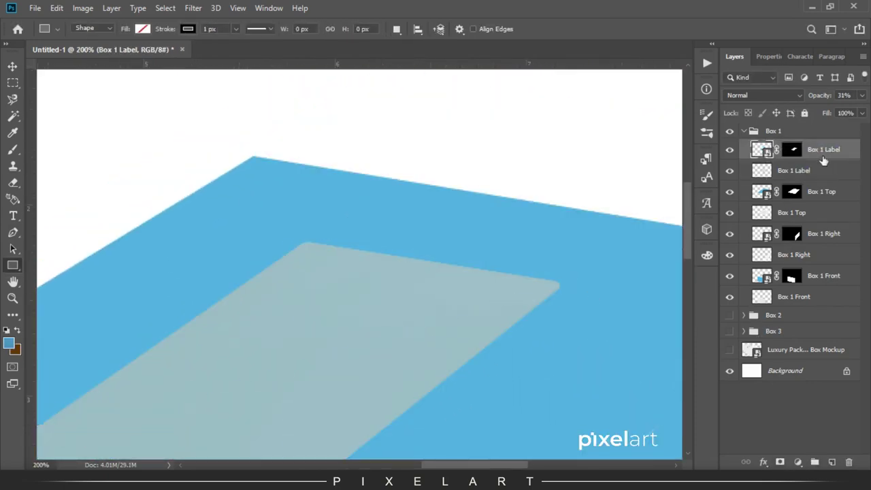
{"action": "key", "text": "0"}
{"action": "key", "text": "ctrl+minus"}
{"action": "key", "text": "ctrl+minus"}
{"action": "key", "text": "ctrl+minus"}
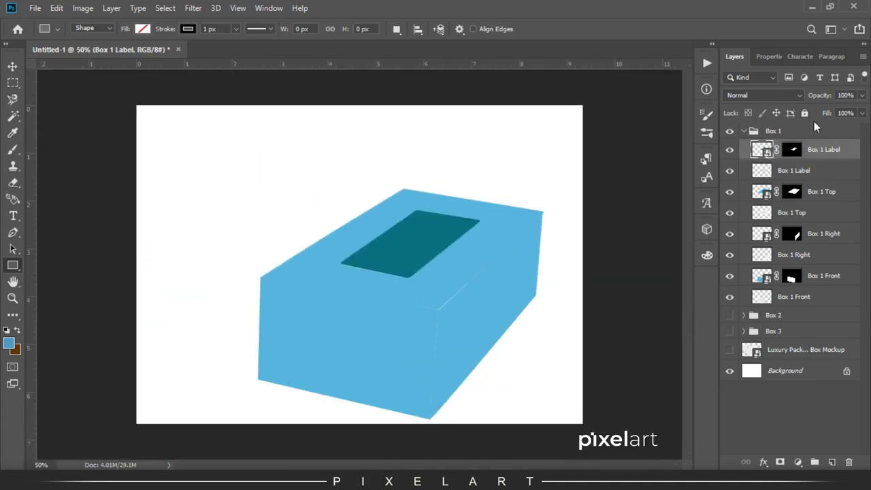
{"action": "double_click", "coordinate": [761, 192]}
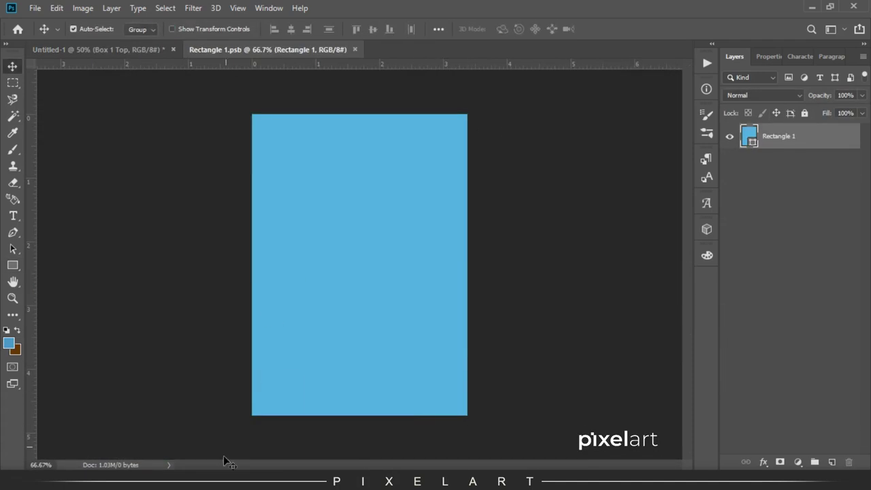
Place and scale TISSUE BACK-3 in the Box 1 Top contents and save them.
{"action": "key", "text": "alt+Tab"}
{"action": "left_click_drag", "start_coordinate": [479, 170], "coordinate": [386, 280]}
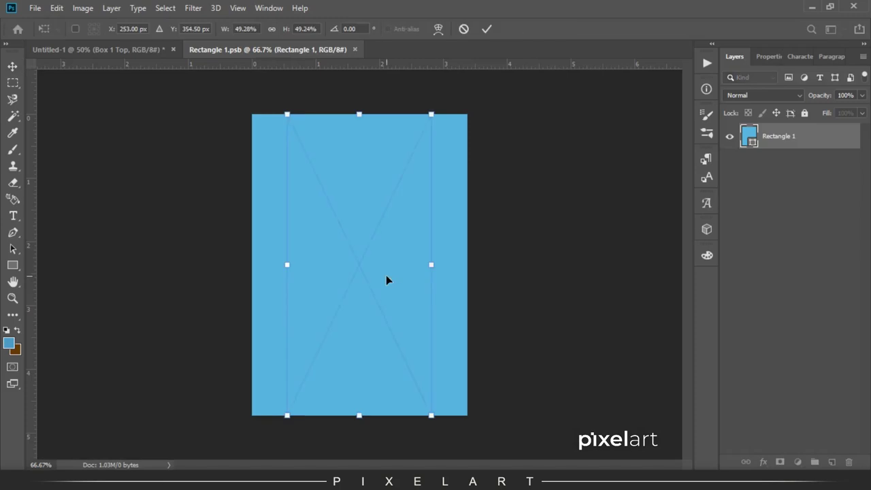
{"action": "left_click_drag", "start_coordinate": [431, 115], "coordinate": [507, 61]}
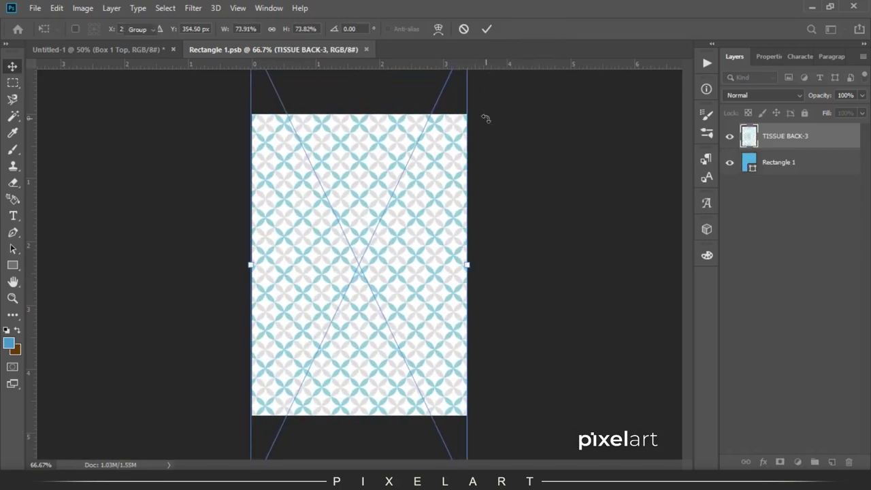
{"action": "left_click", "coordinate": [487, 28]}
{"action": "left_click", "coordinate": [35, 7]}
{"action": "left_click", "coordinate": [64, 123]}
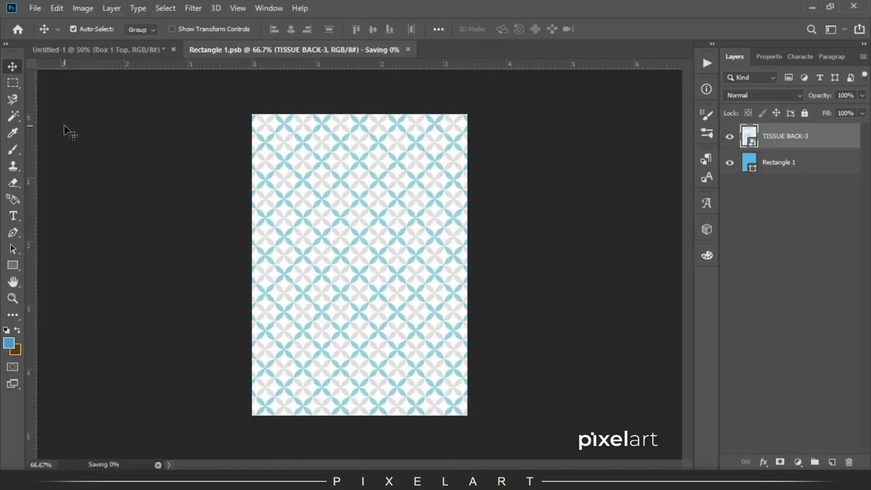
{"action": "left_click", "coordinate": [106, 50]}
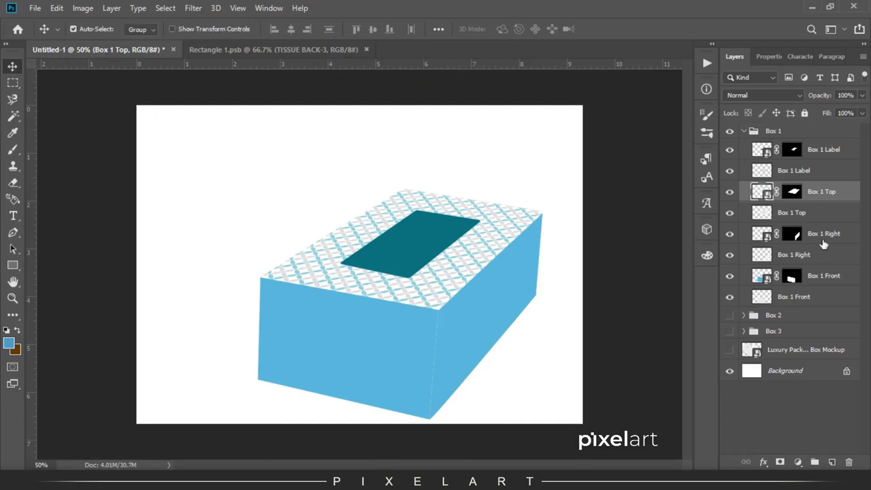
Place the TISSUE BACK-3 pattern into the Box 1 Right contents and save.
{"action": "left_click", "coordinate": [767, 238]}
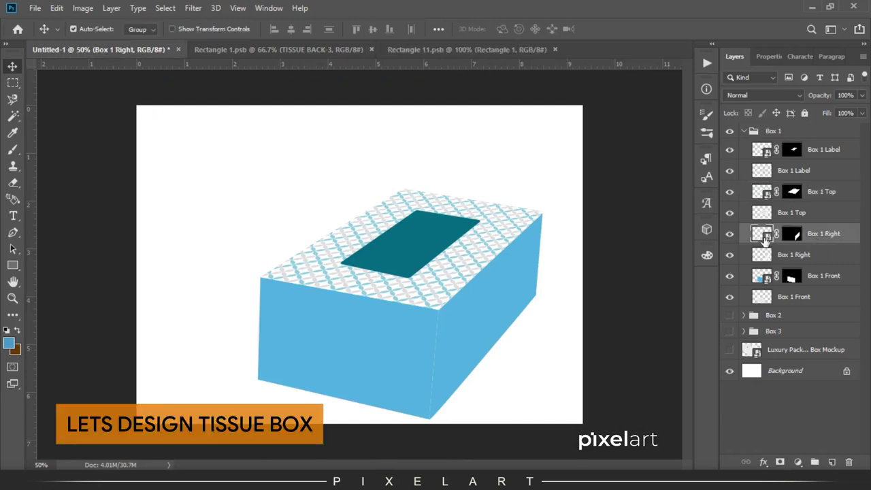
{"action": "double_click", "coordinate": [764, 236]}
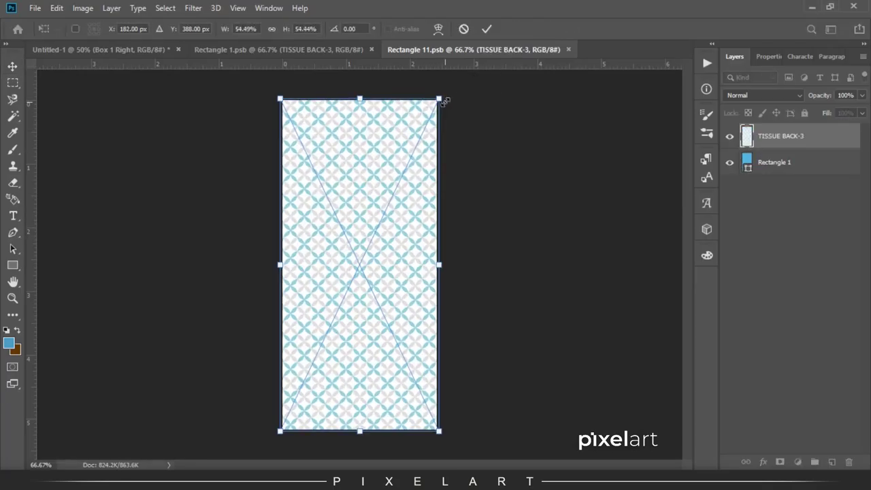
{"action": "key", "text": "Return"}
{"action": "left_click", "coordinate": [35, 8]}
{"action": "left_click", "coordinate": [47, 126]}
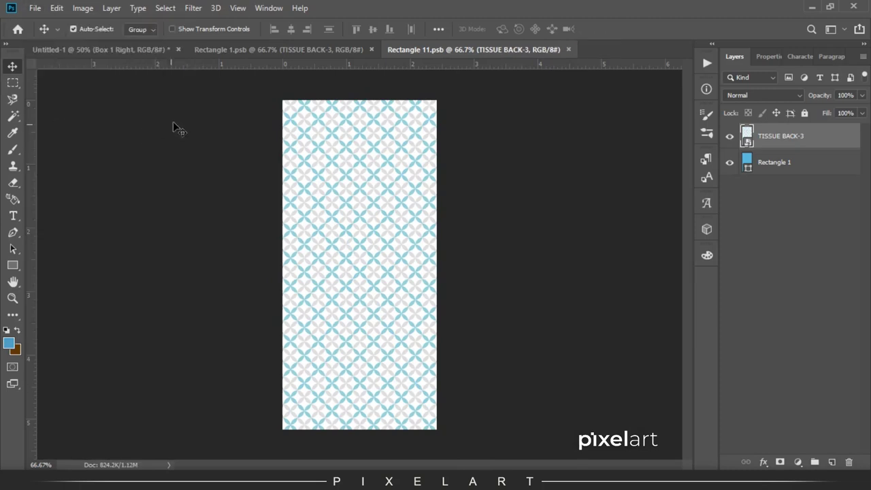
{"action": "left_click", "coordinate": [132, 55]}
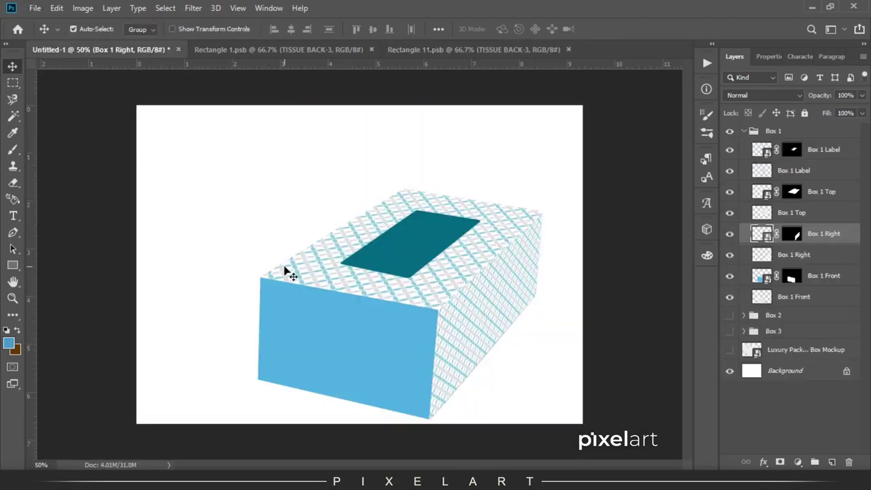
Rotate the right-face pattern 90° and enlarge it to cover the face.
{"action": "left_click", "coordinate": [470, 50]}
{"action": "key", "text": "ctrl+t"}
{"action": "mouse_move", "coordinate": [465, 91]}
{"action": "left_mouse_down"}
{"action": "mouse_move", "coordinate": [547, 194]}
{"action": "mouse_move", "coordinate": [689, 84]}
{"action": "left_mouse_up"}
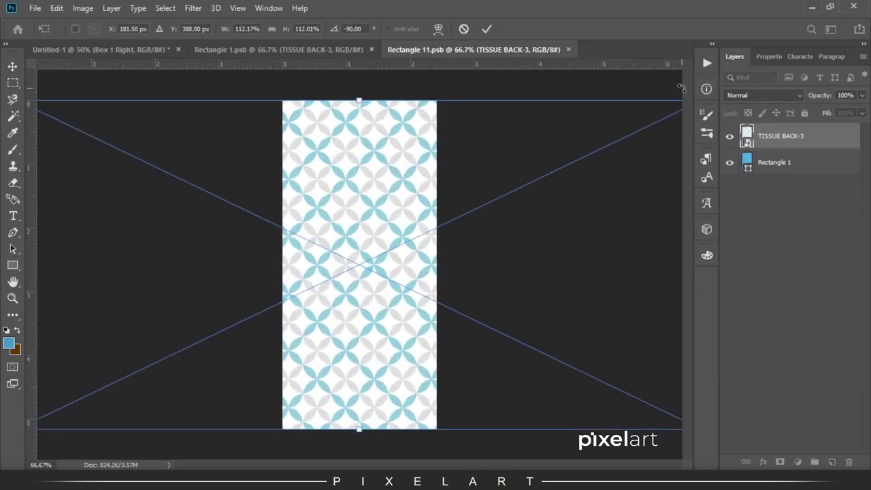
{"action": "key", "text": "Return"}
{"action": "left_click", "coordinate": [116, 55]}
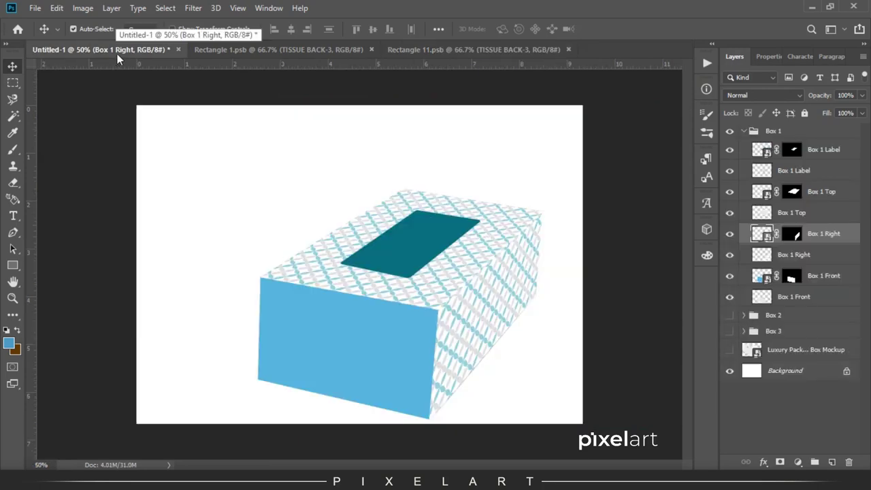
Narrow the TISSUE BACK-3 pattern, save it, and check it on the box mockup.
{"action": "left_click", "coordinate": [533, 50]}
{"action": "key", "text": "ctrl+t"}
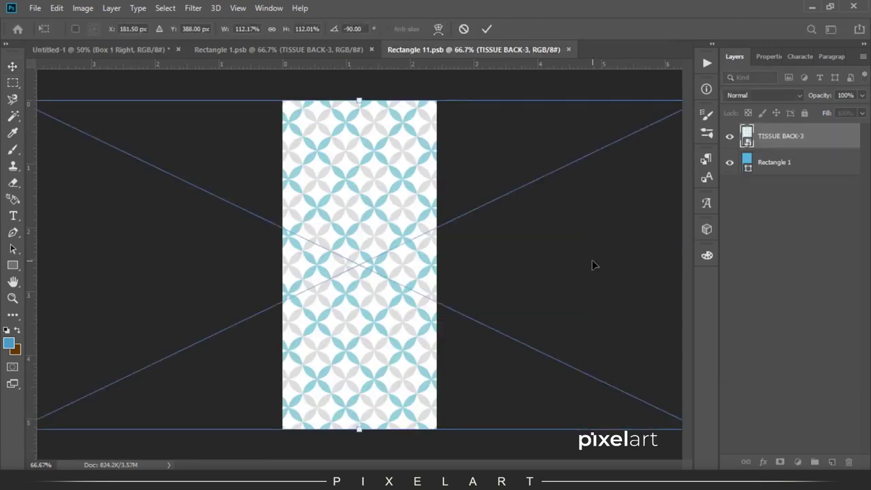
{"action": "key", "text": "ctrl+minus"}
{"action": "left_click_drag", "start_coordinate": [534, 265], "coordinate": [489, 265]}
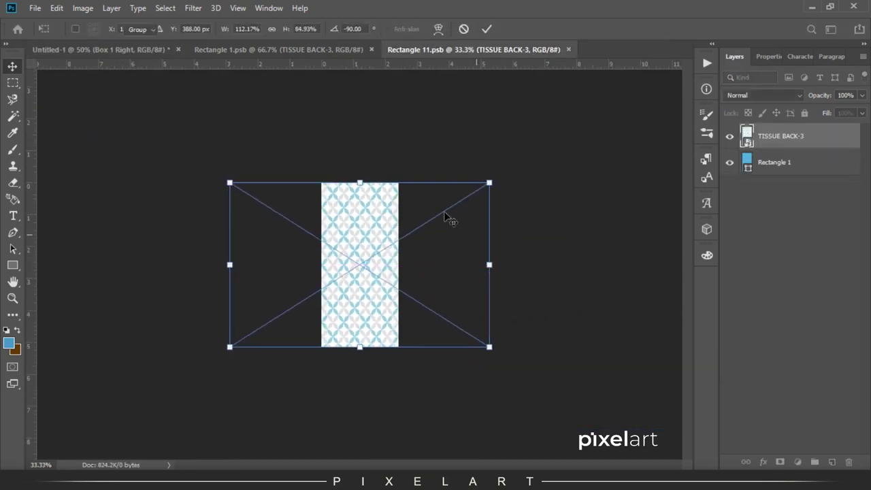
{"action": "key", "text": "Return"}
{"action": "left_click", "coordinate": [34, 8]}
{"action": "left_click", "coordinate": [70, 124]}
{"action": "left_click", "coordinate": [110, 49]}
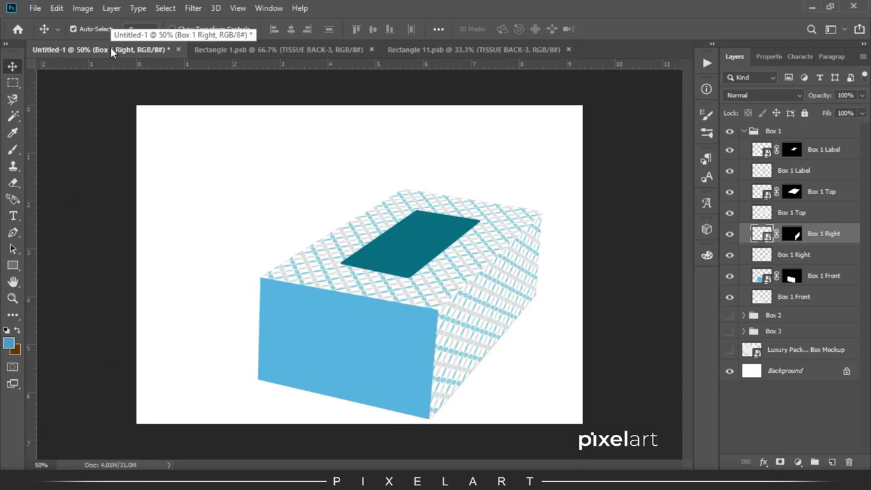
Narrow the tissue pattern a little further and recheck the mockup.
{"action": "left_click", "coordinate": [432, 49]}
{"action": "key", "text": "ctrl+t"}
{"action": "left_click_drag", "start_coordinate": [461, 265], "coordinate": [450, 265]}
{"action": "key", "text": "Return"}
{"action": "left_click", "coordinate": [35, 8]}
{"action": "left_click", "coordinate": [45, 126]}
{"action": "left_click", "coordinate": [93, 46]}
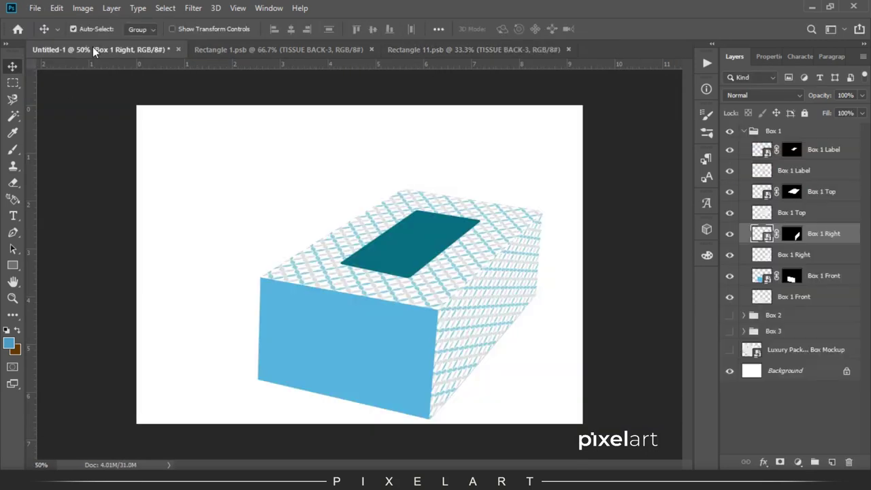
Enlarge the tissue pattern taller and wider, save, and check the mockup.
{"action": "left_click", "coordinate": [401, 50]}
{"action": "key", "text": "ctrl+t"}
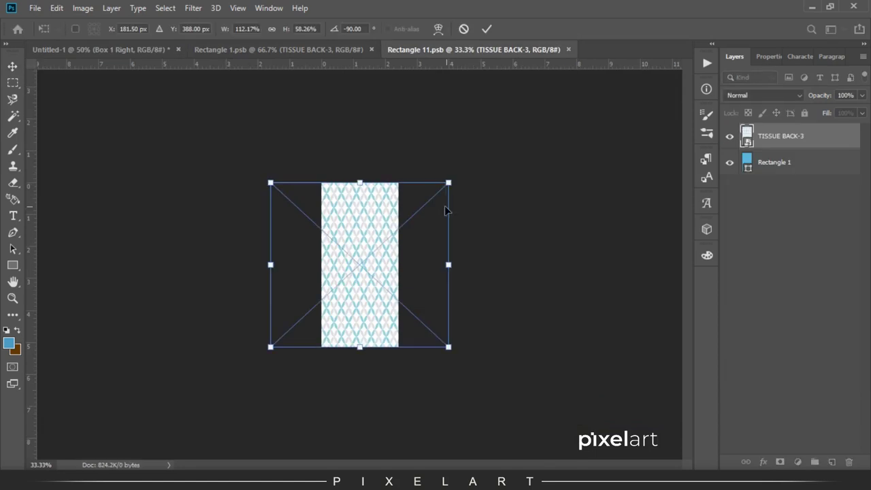
{"action": "left_click_drag", "start_coordinate": [360, 182], "coordinate": [360, 152]}
{"action": "left_click_drag", "start_coordinate": [448, 265], "coordinate": [494, 262]}
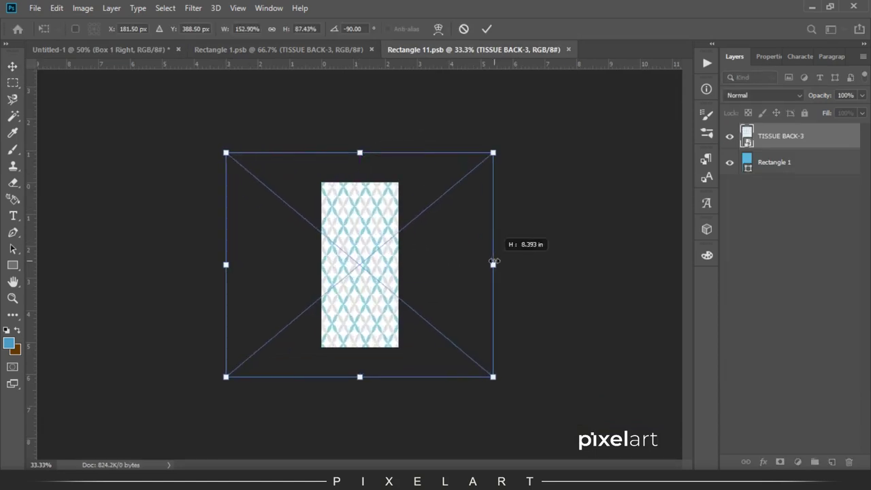
{"action": "left_click_drag", "start_coordinate": [359, 153], "coordinate": [360, 126]}
{"action": "key", "text": "Return"}
{"action": "left_click", "coordinate": [35, 8]}
{"action": "left_click", "coordinate": [29, 125]}
{"action": "left_click", "coordinate": [83, 51]}
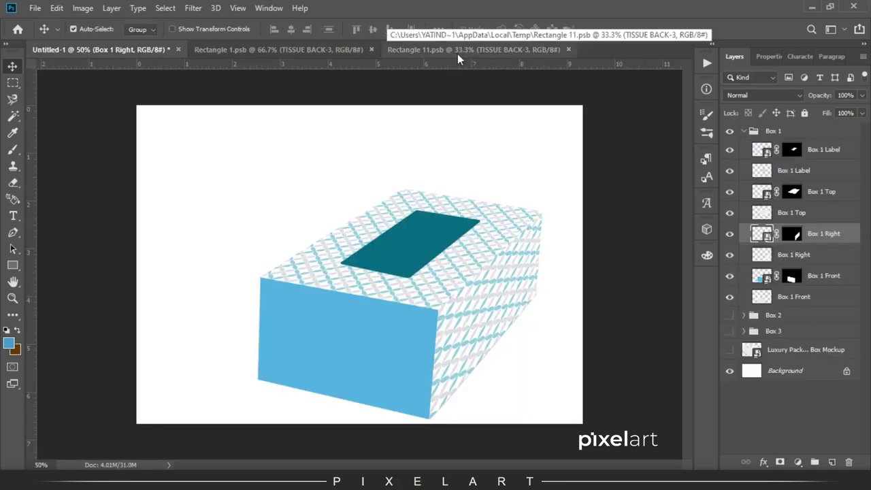
Widen the tissue pattern evenly on both sides, save, and check again.
{"action": "left_click", "coordinate": [457, 52]}
{"action": "key", "text": "ctrl+t"}
{"action": "left_click_drag", "start_coordinate": [494, 265], "coordinate": [525, 264]}
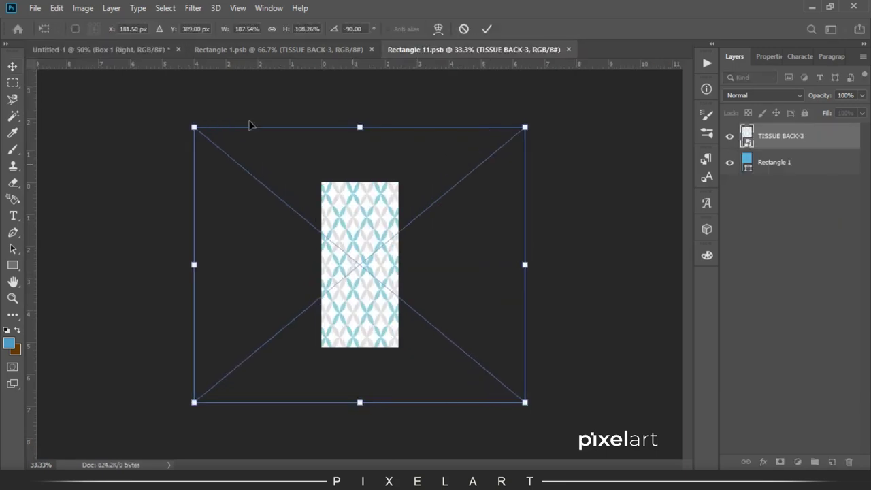
{"action": "key", "text": "Return"}
{"action": "left_click", "coordinate": [35, 8]}
{"action": "left_click", "coordinate": [29, 125]}
{"action": "left_click", "coordinate": [98, 52]}
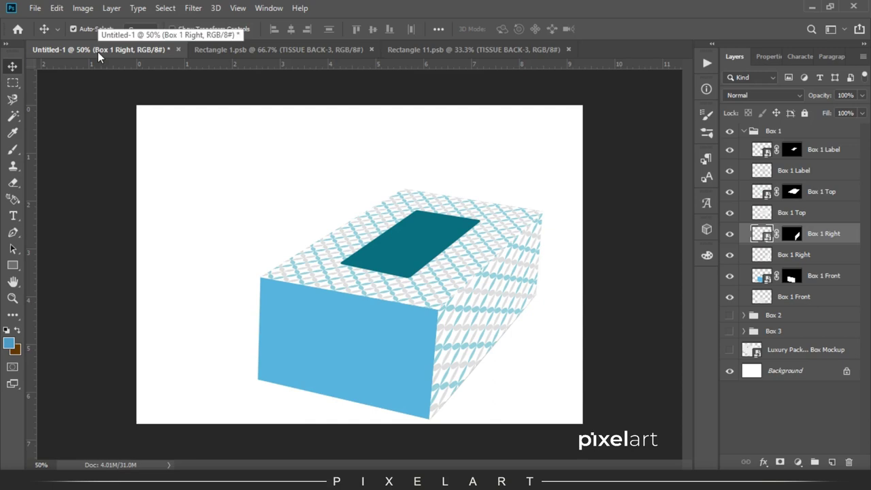
Scale the tissue pattern down slightly and save it as the final size.
{"action": "left_click", "coordinate": [422, 49]}
{"action": "key", "text": "ctrl+t"}
{"action": "left_click_drag", "start_coordinate": [525, 127], "coordinate": [489, 158]}
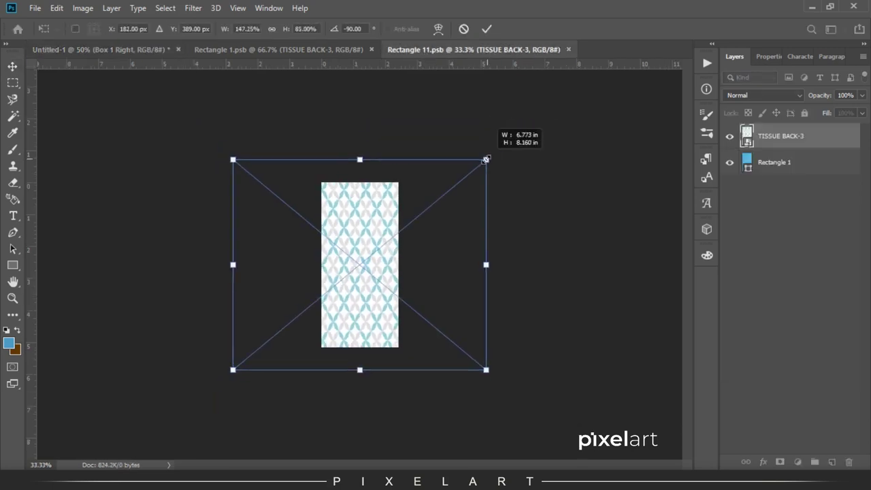
{"action": "key", "text": "Return"}
{"action": "left_click", "coordinate": [35, 8]}
{"action": "left_click", "coordinate": [41, 127]}
{"action": "left_click", "coordinate": [65, 52]}
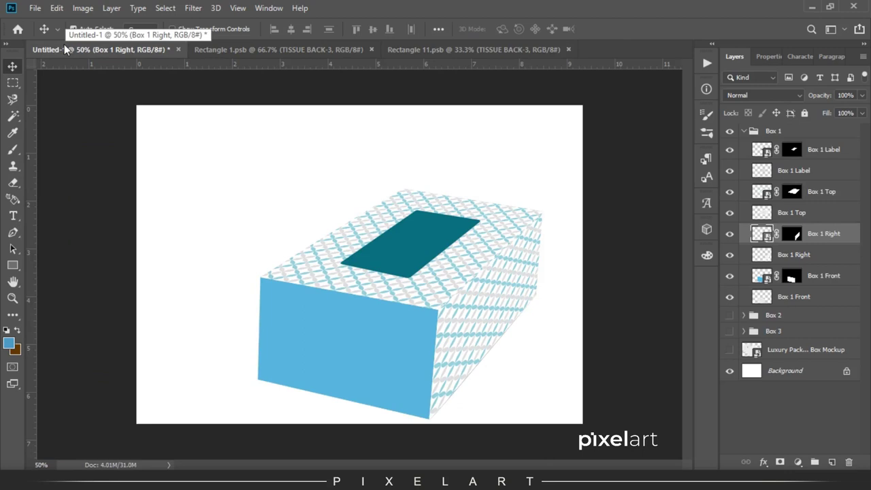
{"action": "left_click", "coordinate": [816, 277]}
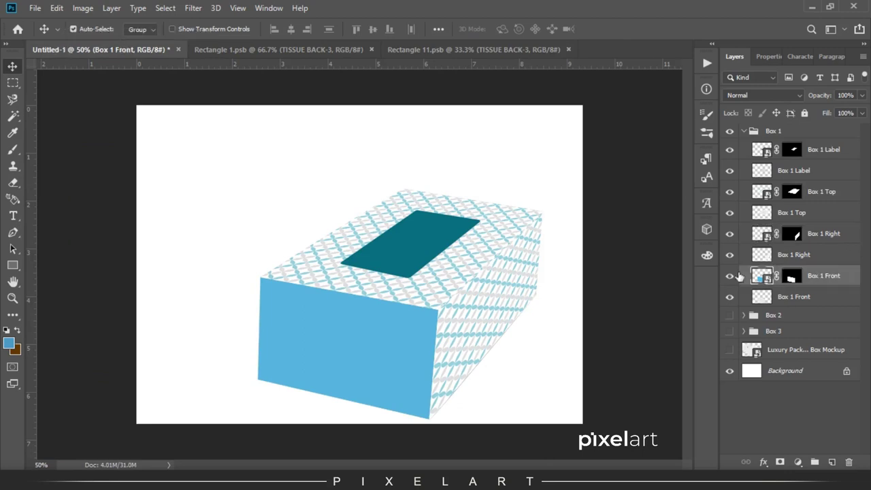
{"action": "double_click", "coordinate": [760, 276]}
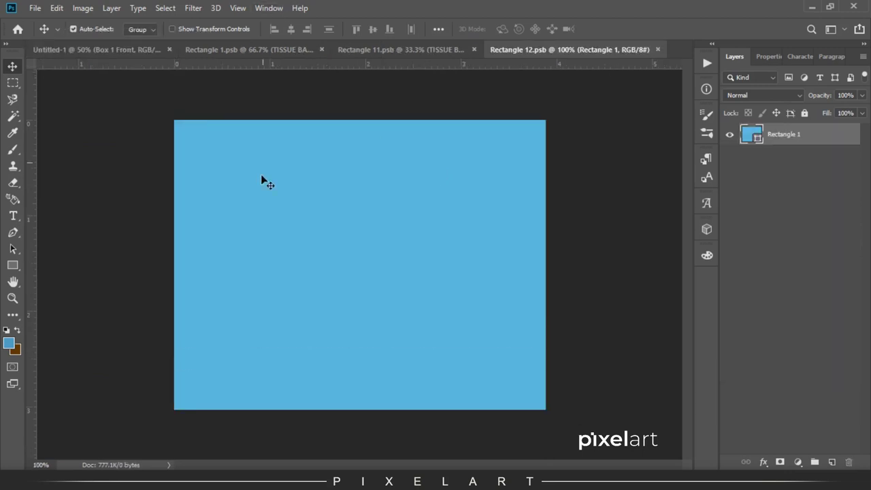
Place Pixel-Logo.png on the blue front panel, slightly enlarged and near the top.
{"action": "left_click", "coordinate": [228, 468]}
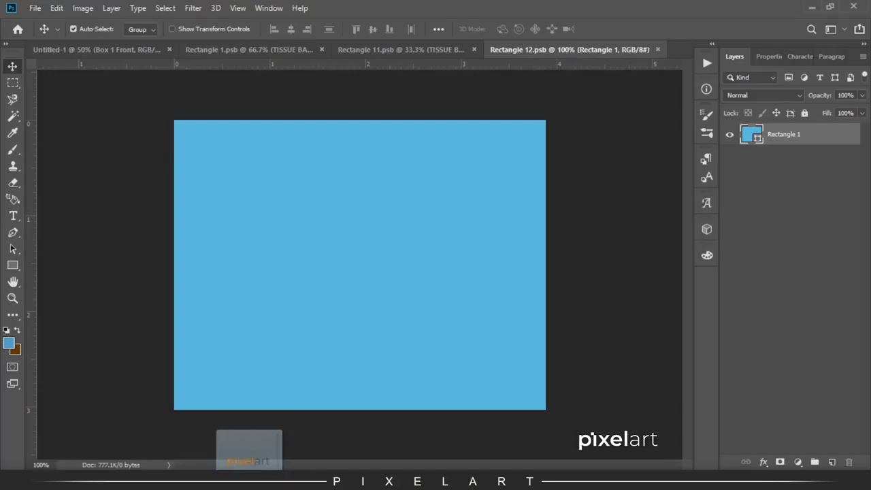
{"action": "left_click_drag", "start_coordinate": [286, 147], "coordinate": [322, 262]}
{"action": "left_click_drag", "start_coordinate": [440, 185], "coordinate": [452, 184]}
{"action": "left_click_drag", "start_coordinate": [410, 255], "coordinate": [411, 190]}
{"action": "left_click_drag", "start_coordinate": [453, 105], "coordinate": [438, 121]}
{"action": "key", "text": "Return"}
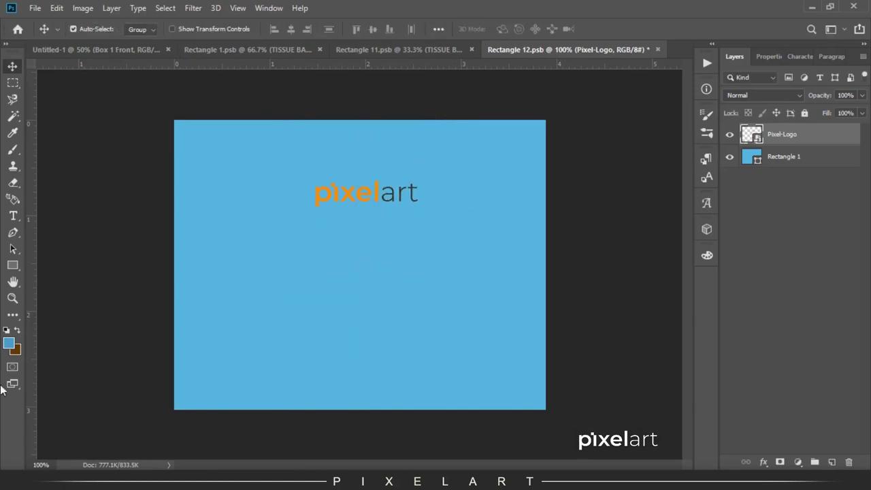
{"action": "left_click", "coordinate": [15, 349]}
{"action": "left_click", "coordinate": [517, 252]}
Fill the logo shape with white on a new layer.
{"action": "left_click", "coordinate": [810, 241]}
{"action": "left_click", "coordinate": [753, 136], "text": "ctrl"}
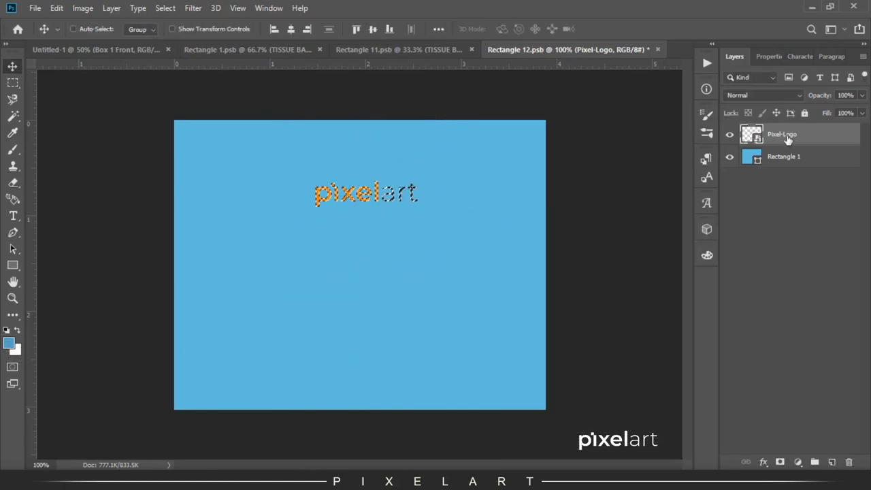
{"action": "key", "text": "ctrl+shift+alt+n"}
{"action": "key", "text": "ctrl+BackSpace"}
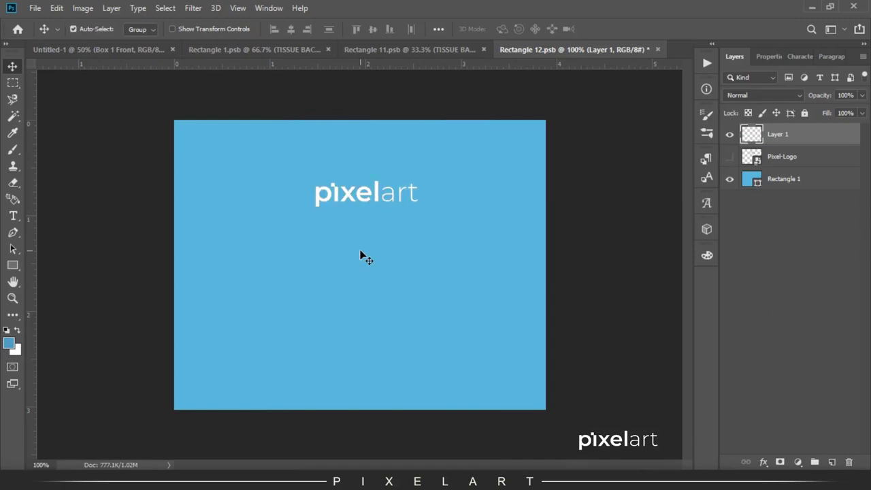
Add white 'LUXURY TISSUE' text in Montserrat Regular under the logo.
{"action": "key", "text": "t"}
{"action": "left_click", "coordinate": [339, 220]}
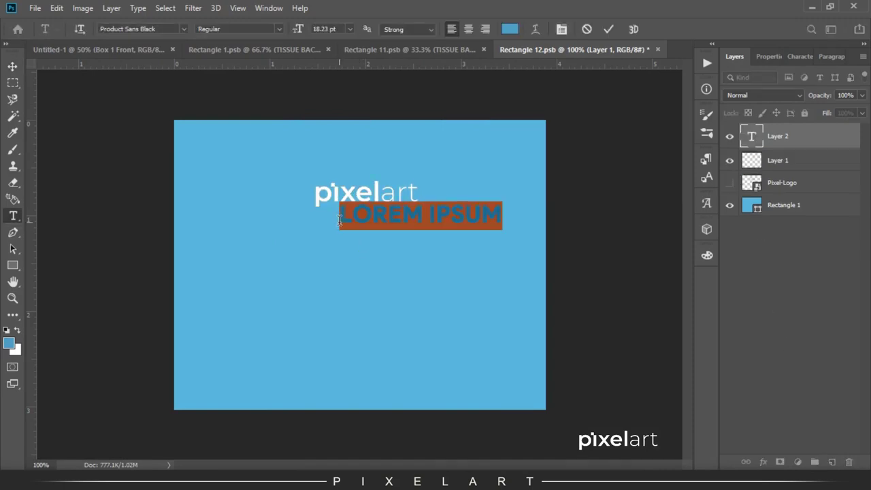
{"action": "type", "text": "LUXURY"}
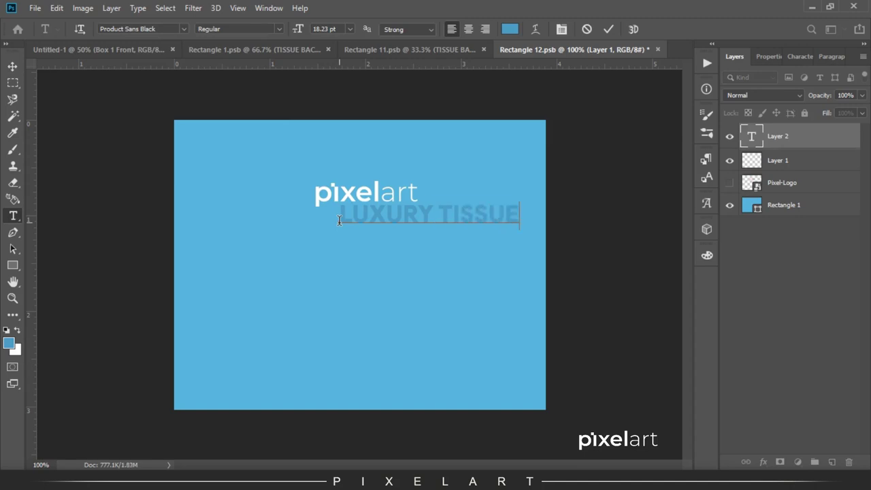
{"action": "key", "text": "ctrl+a"}
{"action": "key", "text": "alt+BackSpace"}
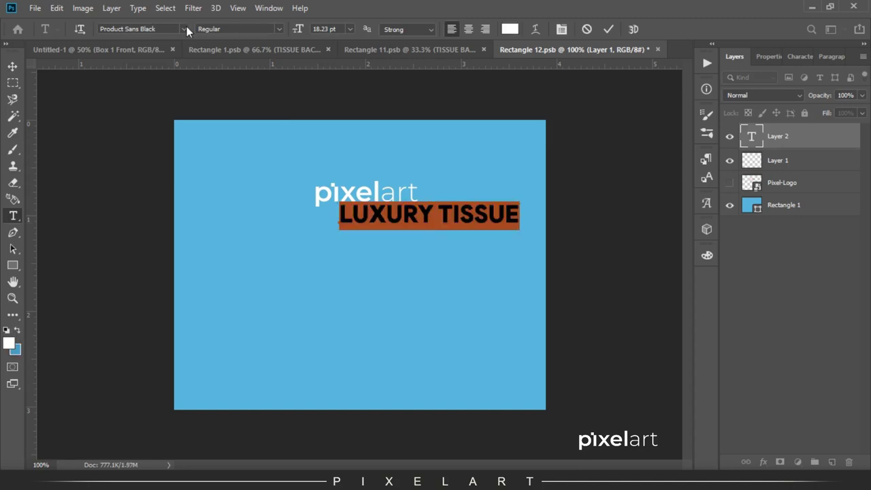
{"action": "left_click", "coordinate": [187, 26]}
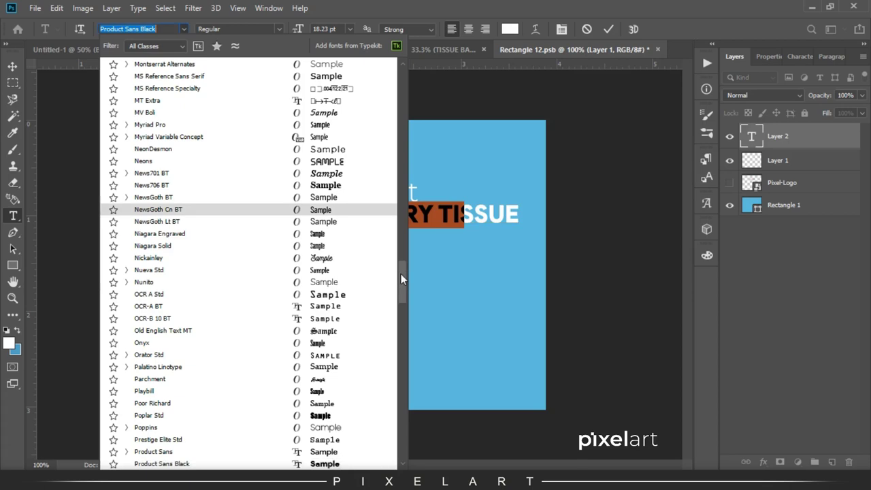
{"action": "left_click_drag", "start_coordinate": [401, 274], "coordinate": [403, 72]}
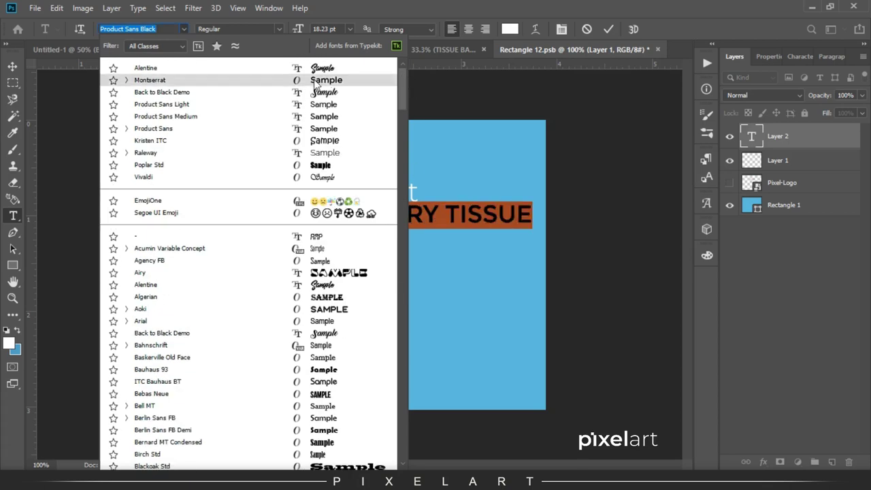
{"action": "left_click", "coordinate": [317, 81]}
{"action": "left_click", "coordinate": [280, 29]}
{"action": "left_click", "coordinate": [261, 123]}
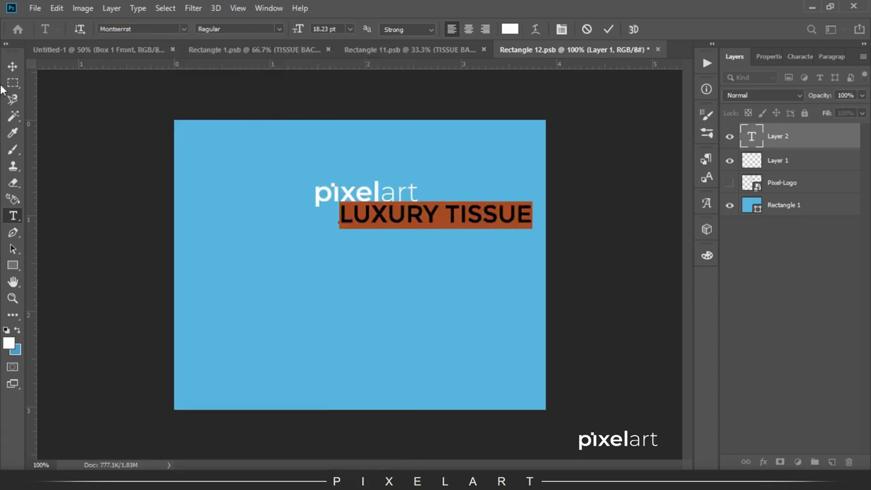
{"action": "left_click", "coordinate": [13, 66]}
Shrink the LUXURY TISSUE text and position it under the logo.
{"action": "key", "text": "ctrl+t"}
{"action": "left_click_drag", "start_coordinate": [534, 200], "coordinate": [401, 216]}
{"action": "key", "text": "Return"}
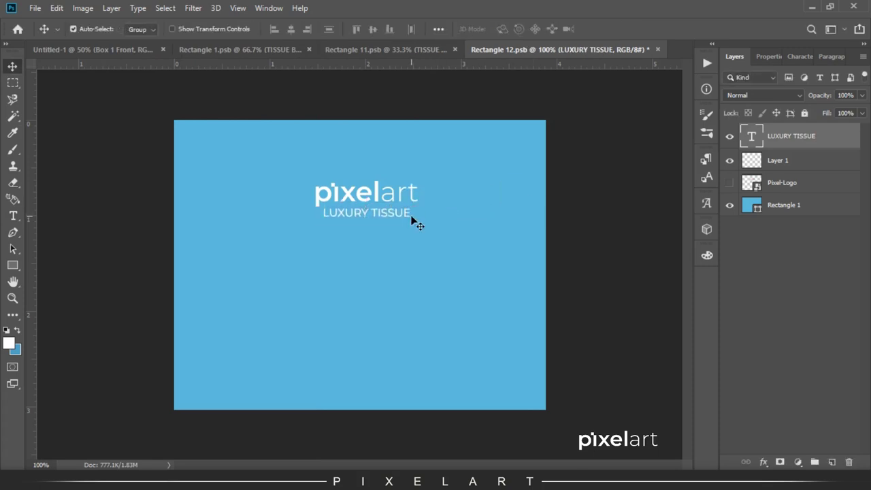
{"action": "key", "text": "ctrl"}
Duplicate the text layer and change the copy to 'BOX MOCKUP' in SemiBold below it.
{"action": "right_click", "coordinate": [841, 141]}
{"action": "left_click", "coordinate": [727, 66]}
{"action": "left_click", "coordinate": [553, 126]}
{"action": "left_click_drag", "start_coordinate": [359, 213], "coordinate": [359, 232]}
{"action": "double_click", "coordinate": [359, 233]}
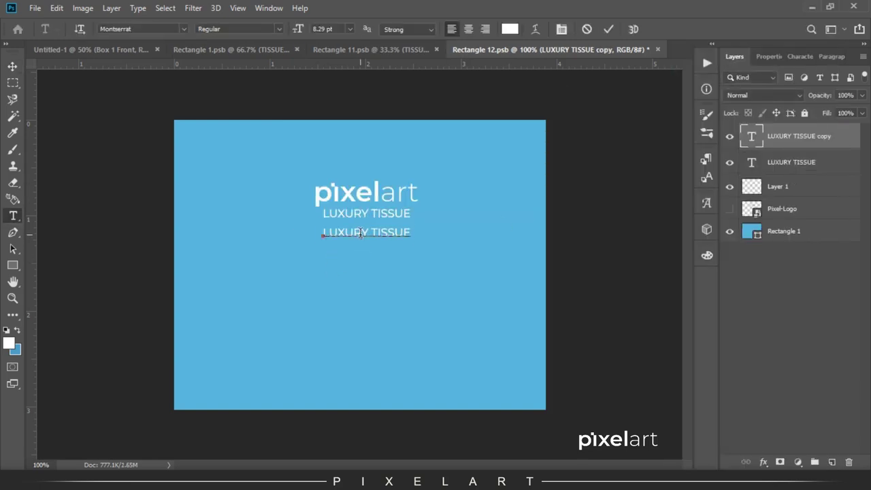
{"action": "type", "text": "BOX"}
{"action": "left_click", "coordinate": [239, 29]}
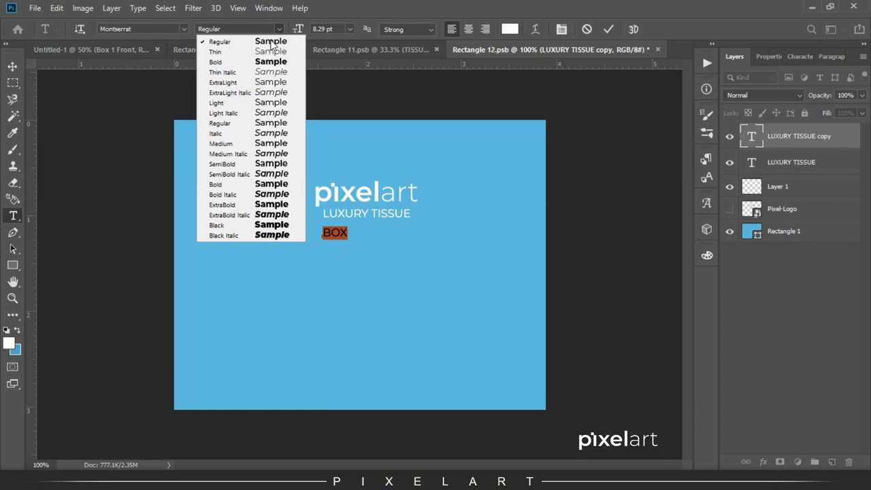
{"action": "left_click", "coordinate": [347, 233]}
{"action": "type", "text": "MOCK"}
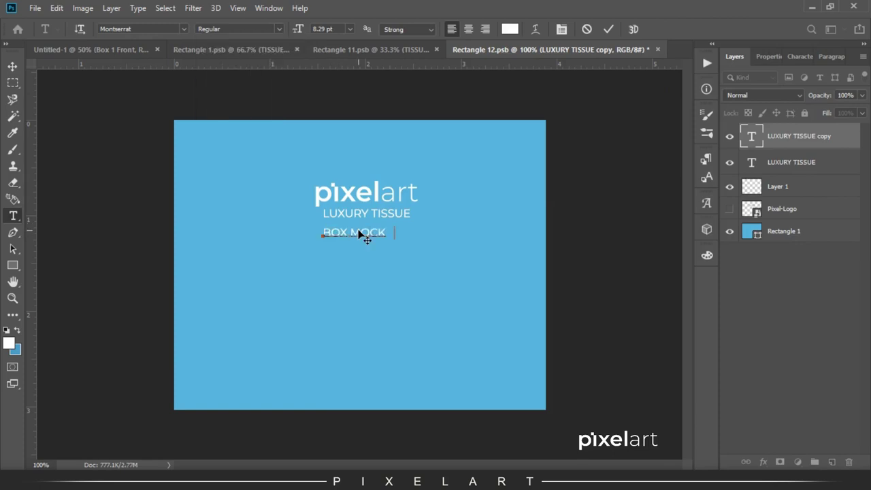
{"action": "type", "text": "UP"}
{"action": "key", "text": "ctrl+a"}
{"action": "left_click", "coordinate": [277, 28]}
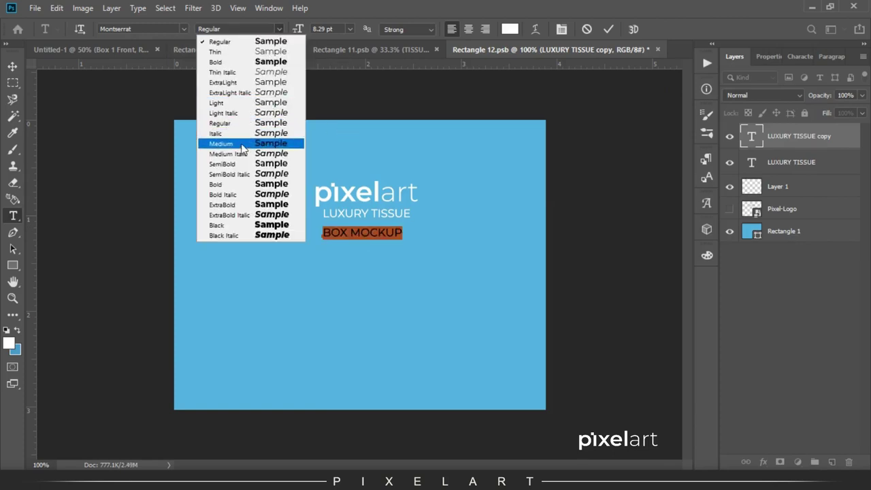
{"action": "left_click", "coordinate": [249, 163]}
{"action": "left_click", "coordinate": [12, 66]}
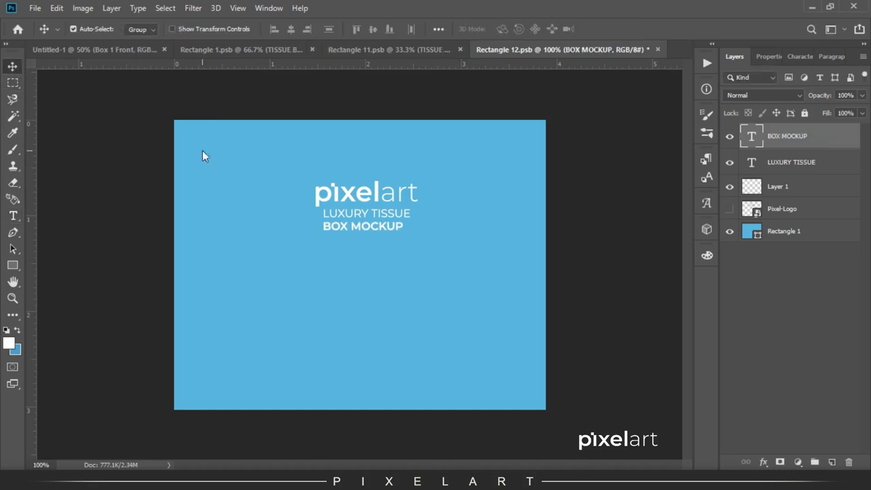
Enlarge BOX MOCKUP to match LUXURY TISSUE's width, then hide that layer.
{"action": "key", "text": "ctrl+plus"}
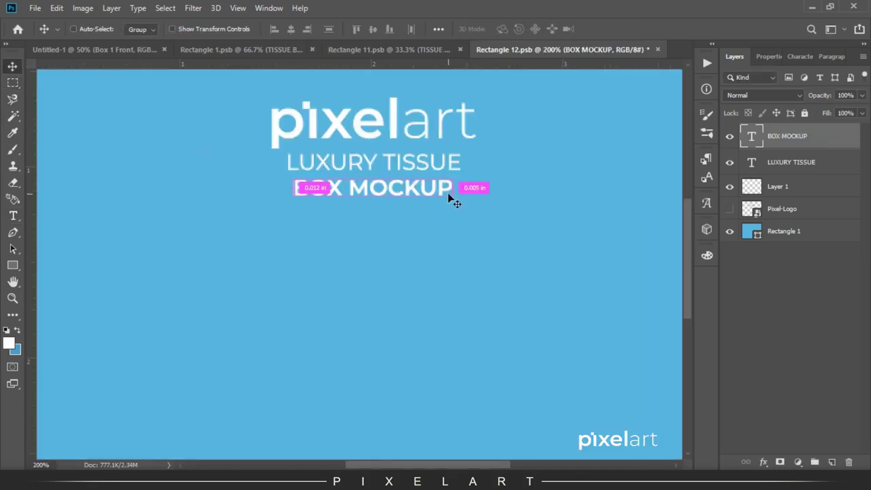
{"action": "key", "text": "ctrl+t"}
{"action": "left_click_drag", "start_coordinate": [450, 178], "coordinate": [458, 174]}
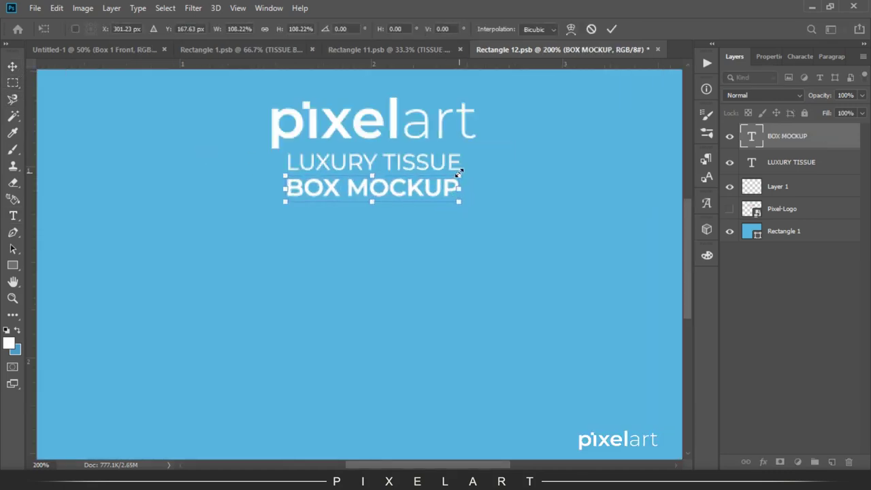
{"action": "key", "text": "Return"}
{"action": "left_click", "coordinate": [730, 136]}
Select the logo and LUXURY TISSUE layers together and scale them up.
{"action": "key", "text": "ctrl+minus"}
{"action": "key", "text": "ctrl+minus"}
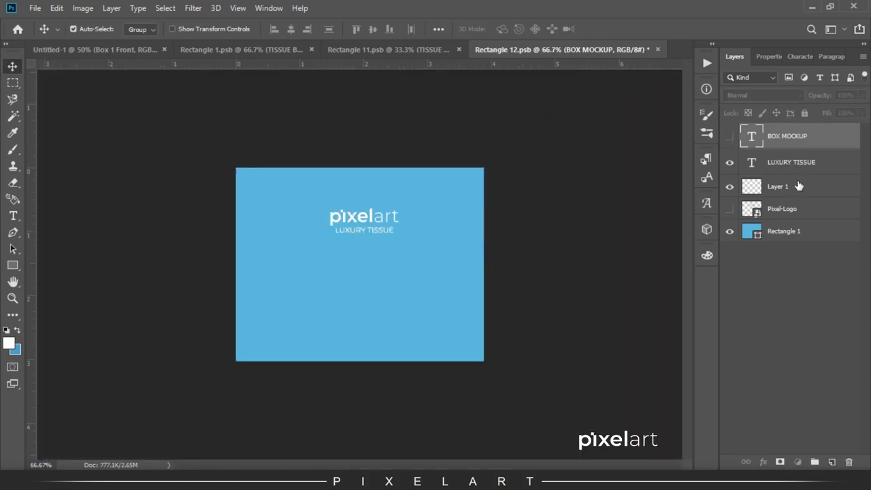
{"action": "left_click", "coordinate": [790, 162]}
{"action": "left_click", "coordinate": [790, 187], "text": "shift"}
{"action": "key", "text": "ctrl+t"}
{"action": "left_click_drag", "start_coordinate": [418, 209], "coordinate": [428, 205]}
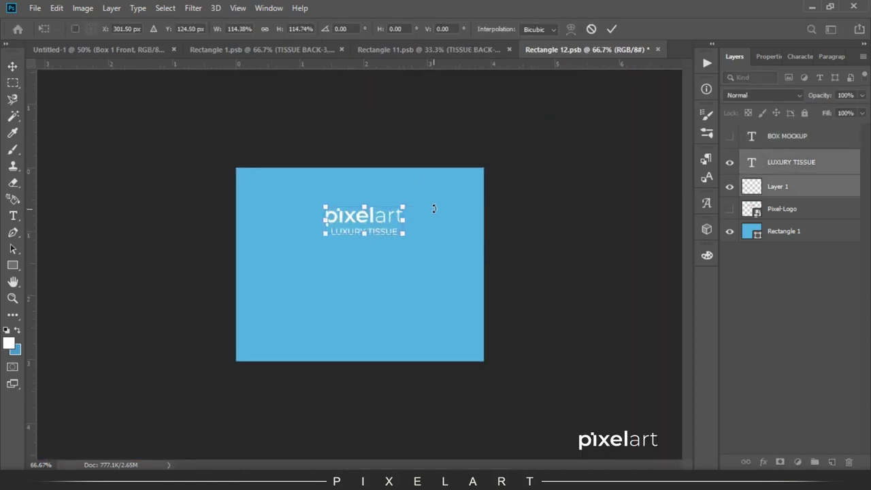
Draw a small square above the logo with no fill and a 2 px white stroke.
{"action": "key", "text": "Return"}
{"action": "key", "text": "u"}
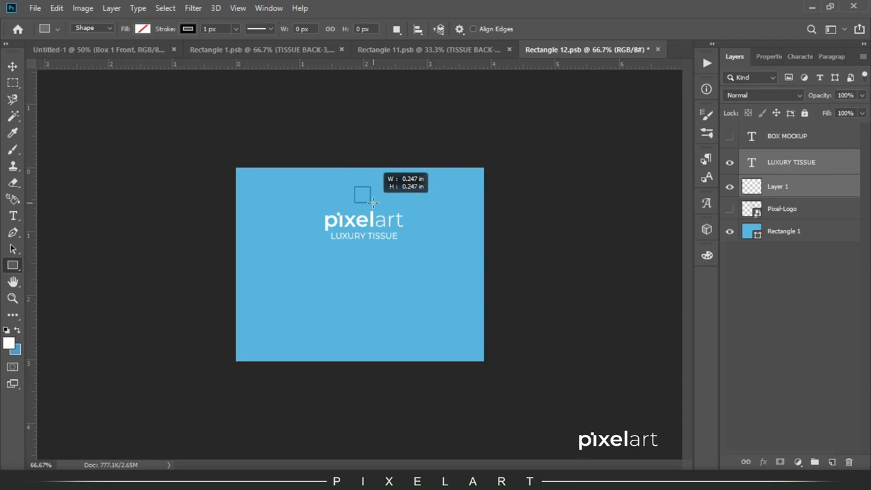
{"action": "left_click_drag", "start_coordinate": [366, 196], "coordinate": [372, 204]}
{"action": "left_click", "coordinate": [754, 138]}
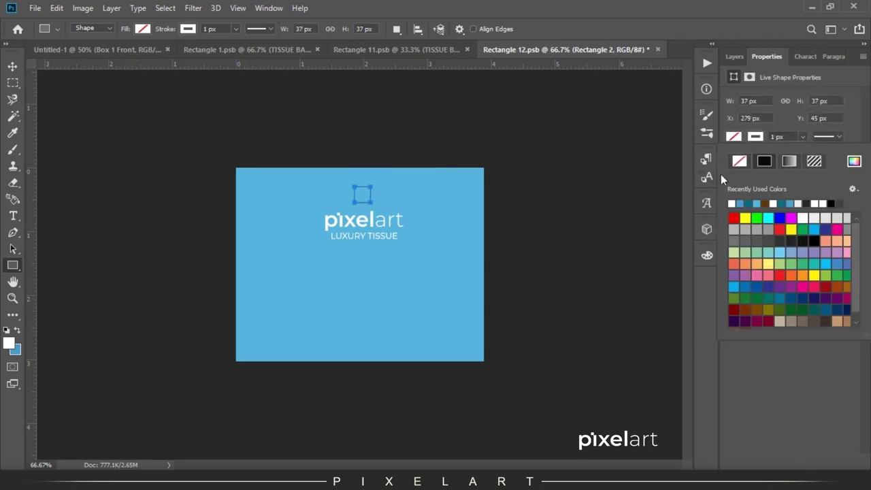
{"action": "left_click", "coordinate": [791, 137]}
{"action": "key", "text": "v"}
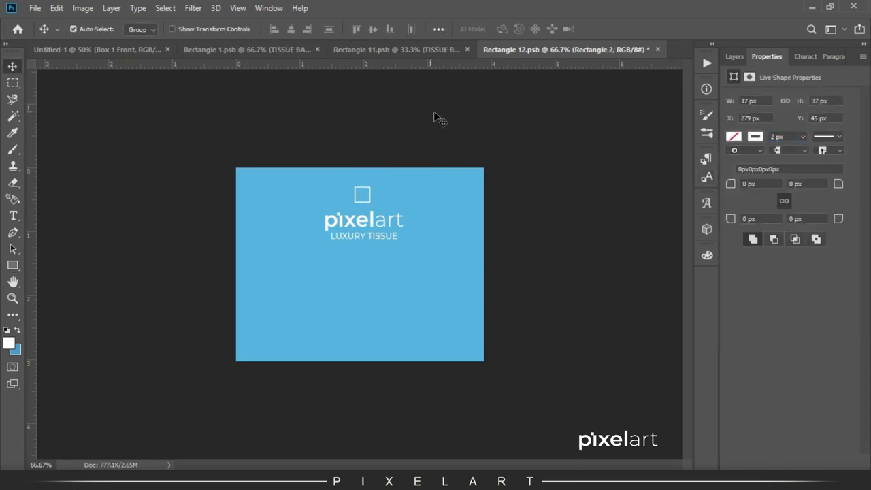
{"action": "key", "text": "ctrl+plus"}
{"action": "key", "text": "ctrl+plus"}
{"action": "key", "text": "F7"}
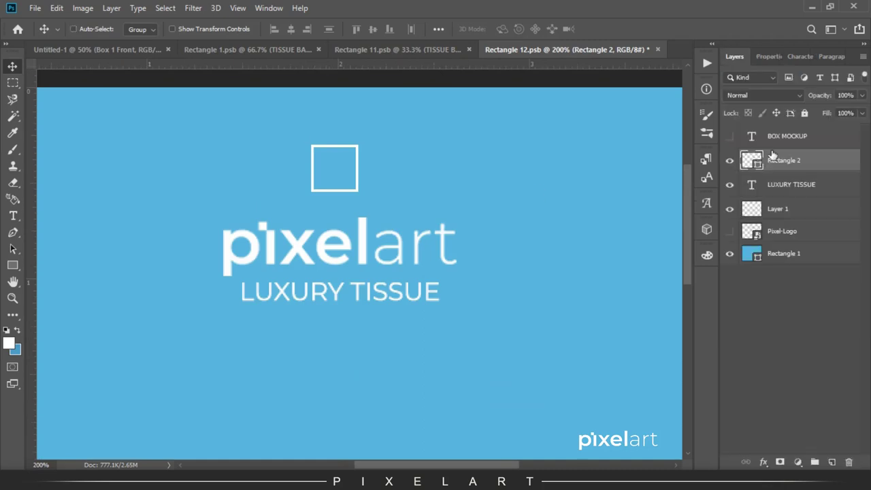
Duplicate the square, offset the copy down-right so they overlap, and save the label.
{"action": "right_click", "coordinate": [788, 162]}
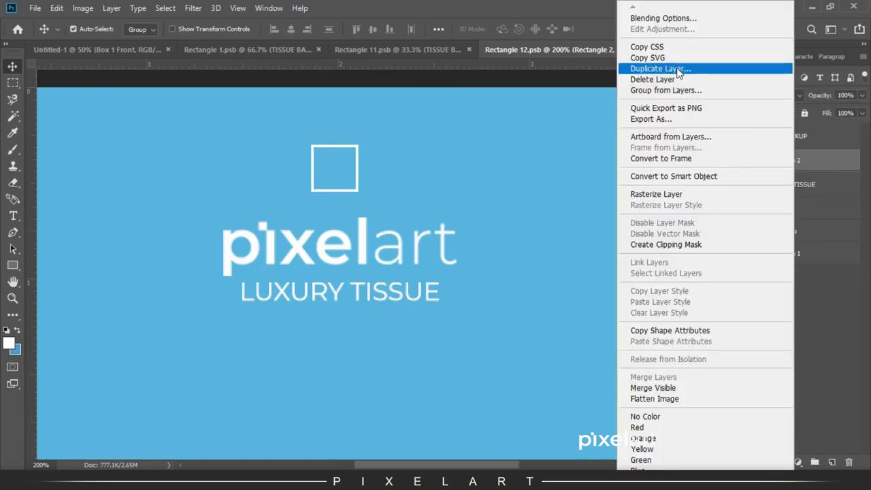
{"action": "left_click", "coordinate": [674, 64]}
{"action": "left_click", "coordinate": [558, 126]}
{"action": "key", "text": "shift+Right"}
{"action": "key", "text": "shift+Down"}
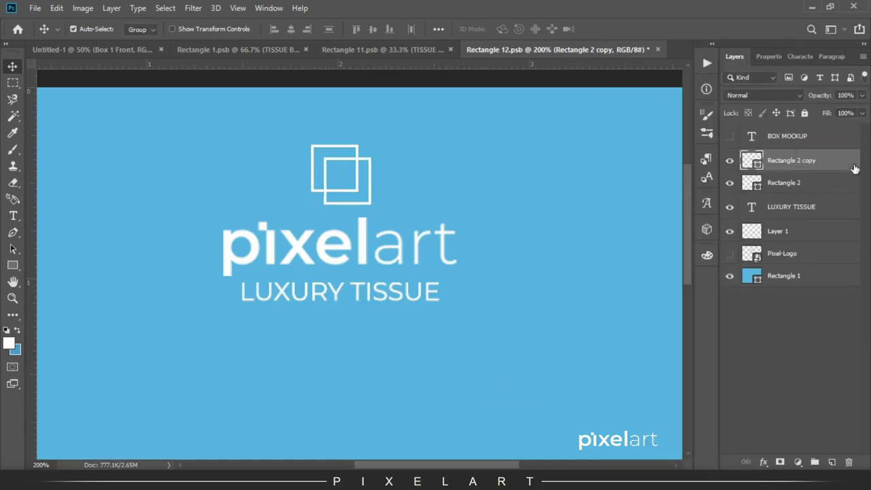
{"action": "left_click", "coordinate": [811, 183], "text": "ctrl"}
{"action": "left_click", "coordinate": [797, 206], "text": "ctrl"}
{"action": "left_click", "coordinate": [787, 231], "text": "ctrl"}
{"action": "key", "text": "ctrl+minus"}
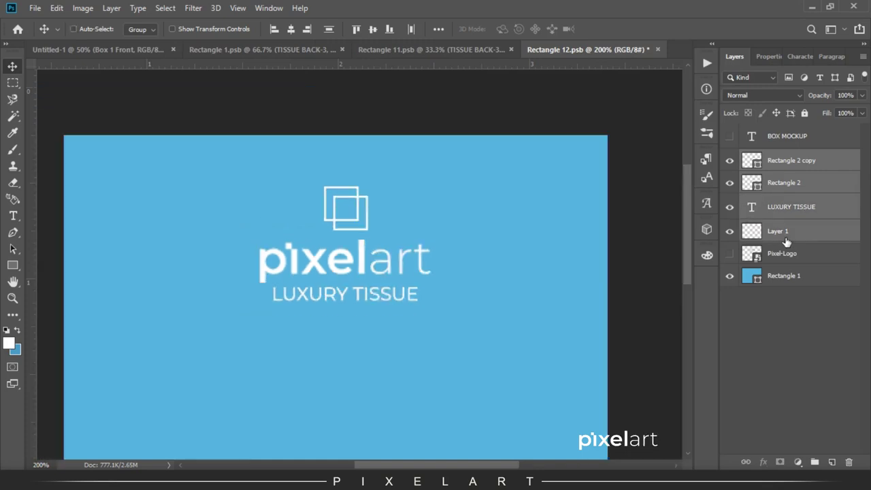
{"action": "key", "text": "ctrl+minus"}
{"action": "left_click", "coordinate": [798, 162]}
{"action": "left_click", "coordinate": [790, 183], "text": "shift"}
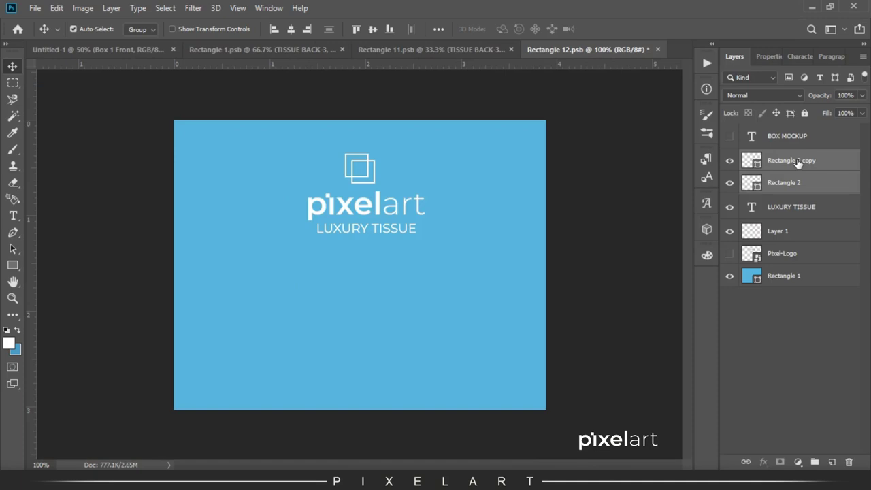
{"action": "left_click", "coordinate": [34, 8]}
{"action": "left_click", "coordinate": [78, 125]}
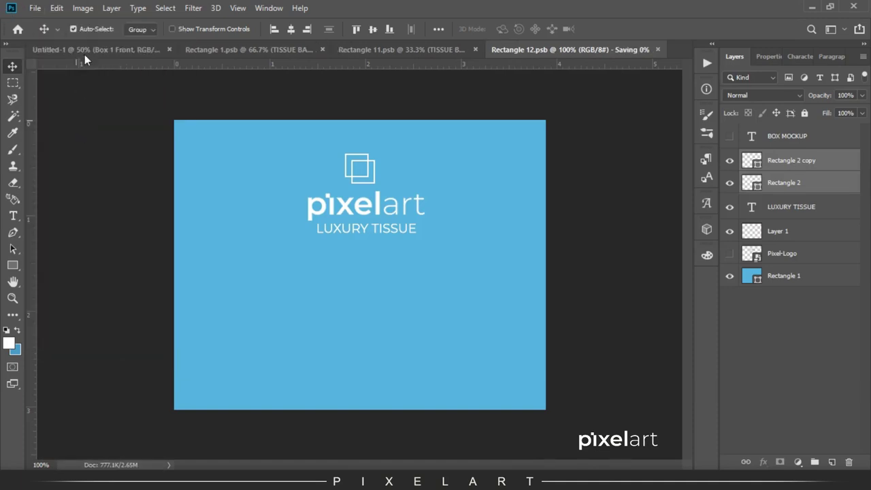
Make the logo and LUXURY TISSUE text slightly narrower and save the label.
{"action": "left_click", "coordinate": [84, 54]}
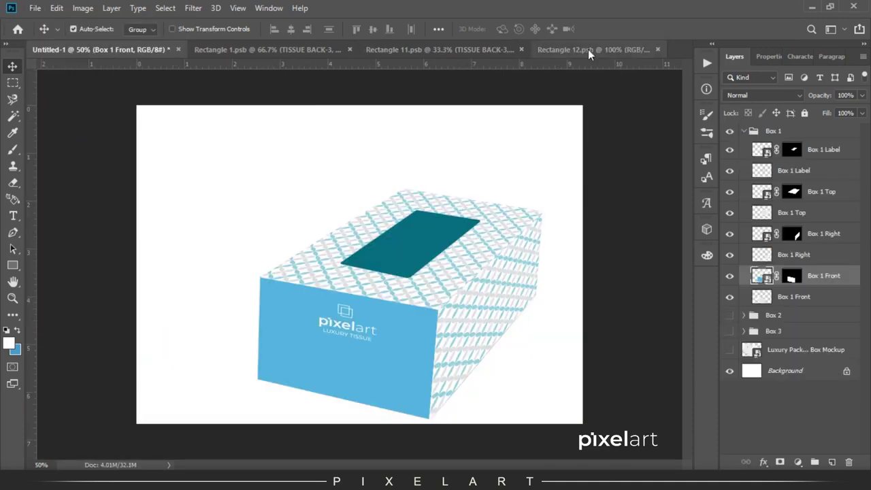
{"action": "left_click", "coordinate": [591, 49]}
{"action": "left_click", "coordinate": [804, 207], "text": "ctrl"}
{"action": "left_click", "coordinate": [803, 231], "text": "ctrl"}
{"action": "key", "text": "ctrl+t"}
{"action": "left_click_drag", "start_coordinate": [423, 199], "coordinate": [412, 199]}
{"action": "key", "text": "Return"}
{"action": "left_click", "coordinate": [34, 7]}
{"action": "left_click", "coordinate": [61, 124]}
{"action": "left_click", "coordinate": [64, 49]}
Set the Box 1 Front layer's blend mode to Multiply and resave the blue label.
{"action": "left_click", "coordinate": [771, 99]}
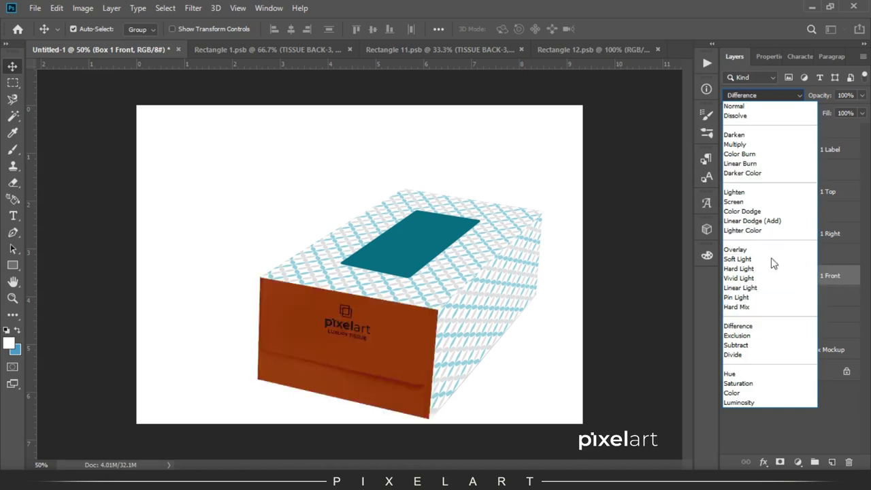
{"action": "left_click", "coordinate": [778, 144]}
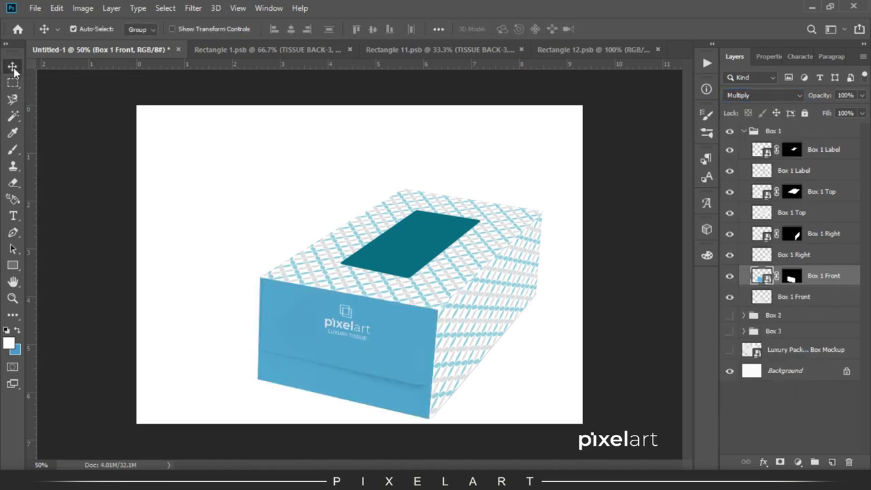
{"action": "left_click", "coordinate": [631, 54]}
{"action": "left_click", "coordinate": [35, 7]}
{"action": "left_click", "coordinate": [68, 126]}
{"action": "left_click", "coordinate": [87, 50]}
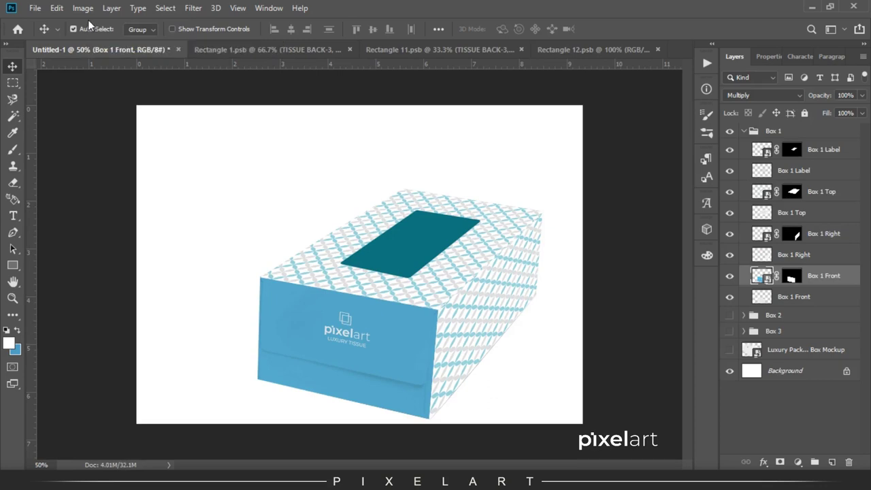
Set the Box 1 Right and Top faces to Multiply, then open the Box 1 Label contents.
{"action": "left_click", "coordinate": [820, 235]}
{"action": "left_click", "coordinate": [821, 191], "text": "ctrl"}
{"action": "left_click", "coordinate": [762, 95]}
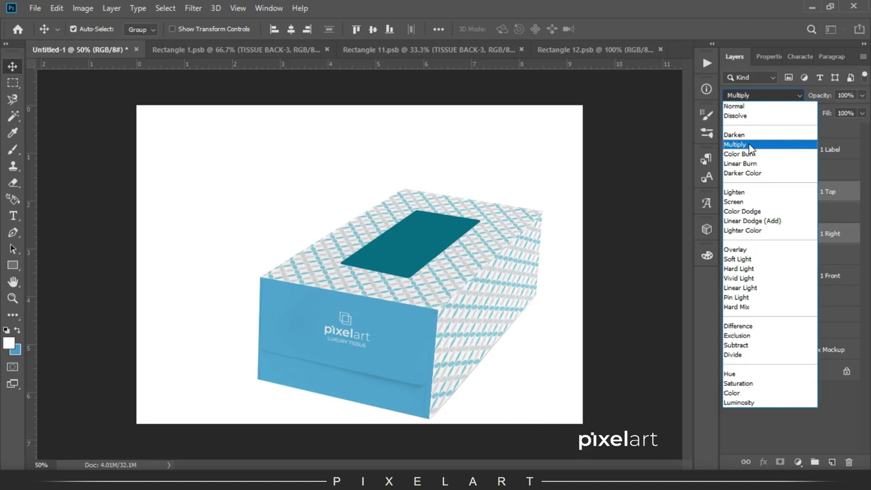
{"action": "left_click", "coordinate": [738, 144]}
{"action": "left_click", "coordinate": [12, 82]}
{"action": "left_click", "coordinate": [12, 66]}
{"action": "double_click", "coordinate": [762, 149]}
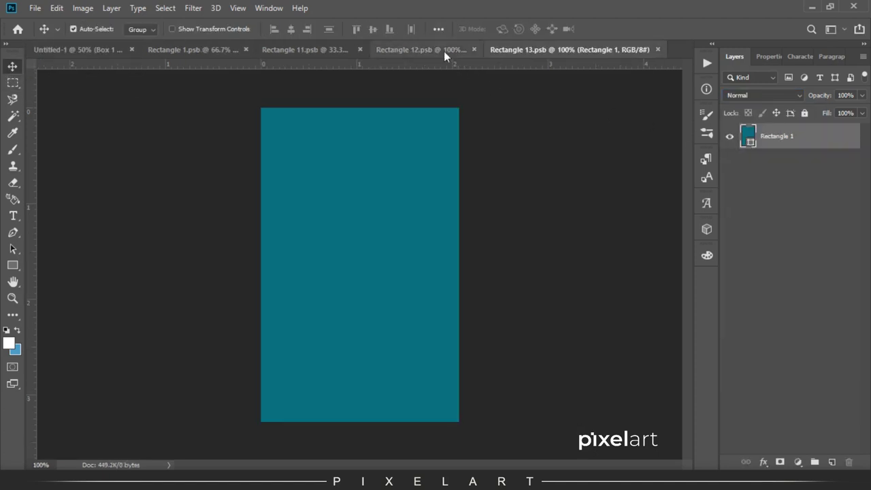
Place the logo group in the top label, rotated −90°, enlarged to about 125% and centred.
{"action": "left_click", "coordinate": [433, 51]}
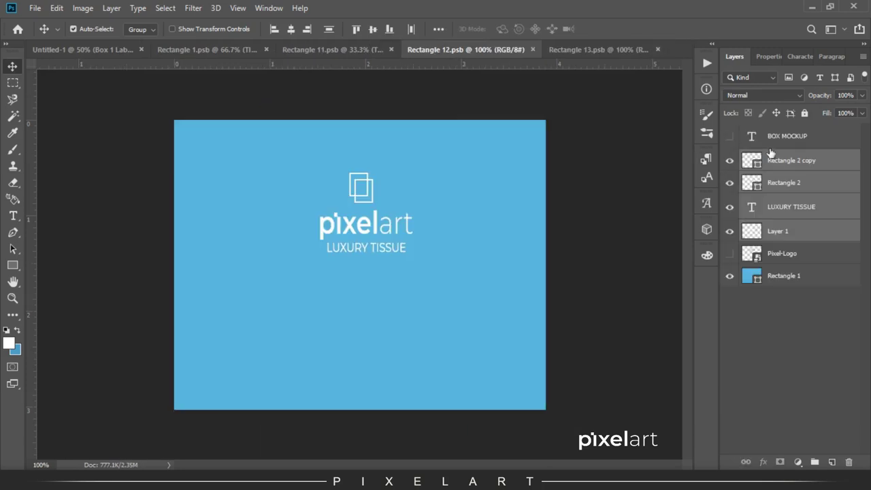
{"action": "mouse_move", "coordinate": [375, 218]}
{"action": "left_mouse_down"}
{"action": "mouse_move", "coordinate": [575, 60]}
{"action": "mouse_move", "coordinate": [415, 233]}
{"action": "left_mouse_up"}
{"action": "key", "text": "ctrl+t"}
{"action": "left_click_drag", "start_coordinate": [492, 163], "coordinate": [386, 183]}
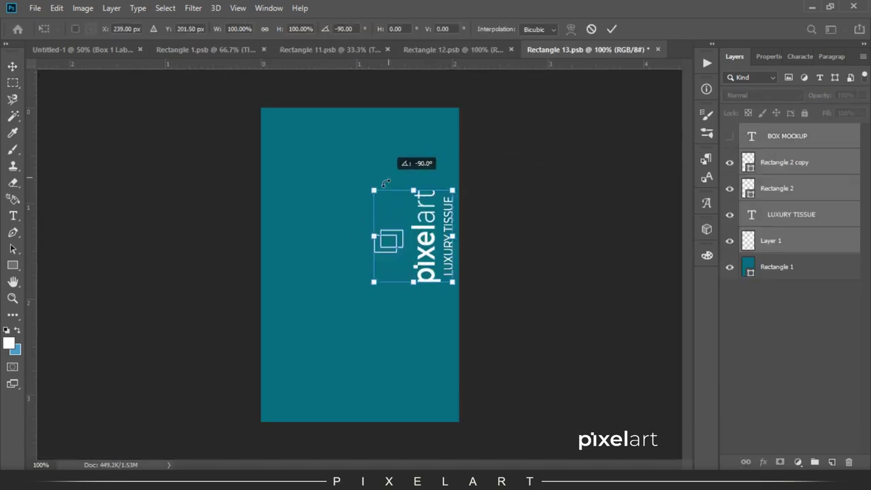
{"action": "left_click_drag", "start_coordinate": [409, 235], "coordinate": [355, 264]}
{"action": "left_click_drag", "start_coordinate": [400, 218], "coordinate": [415, 206]}
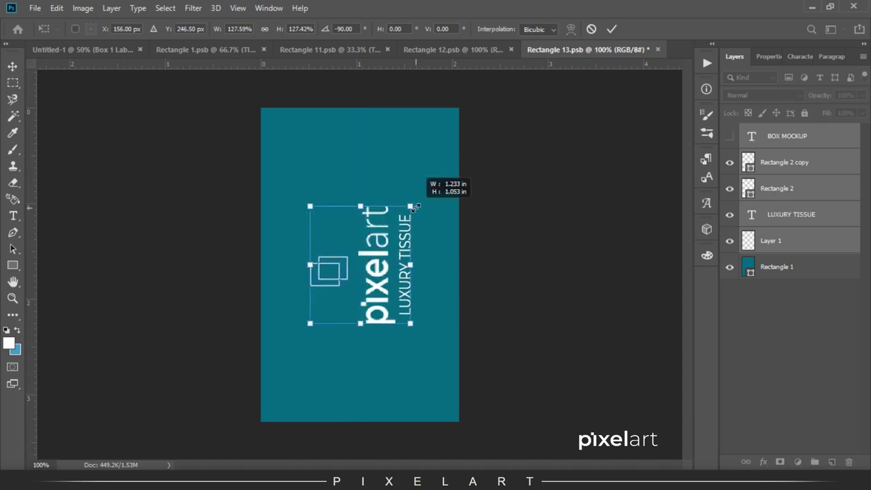
{"action": "key", "text": "Return"}
{"action": "left_click", "coordinate": [730, 136]}
Check the BOX MOCKUP text, nudge the logo layers slightly left, and save the top label.
{"action": "left_click", "coordinate": [789, 136]}
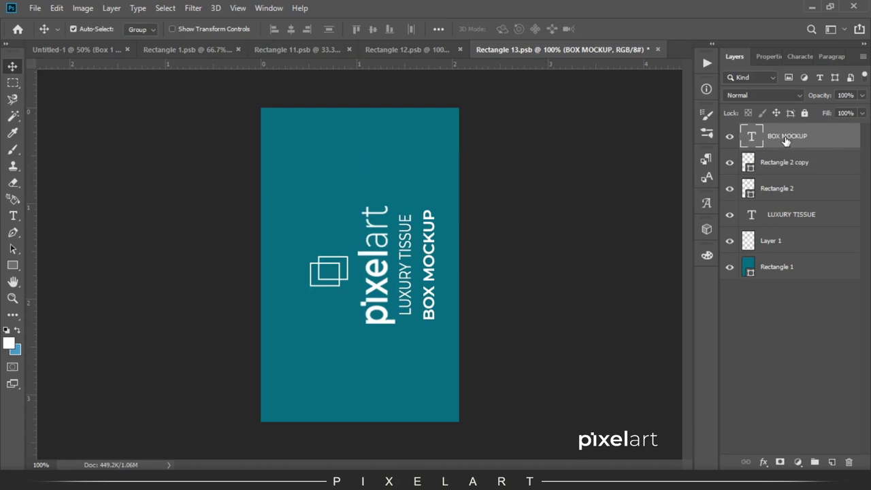
{"action": "left_click", "coordinate": [732, 137]}
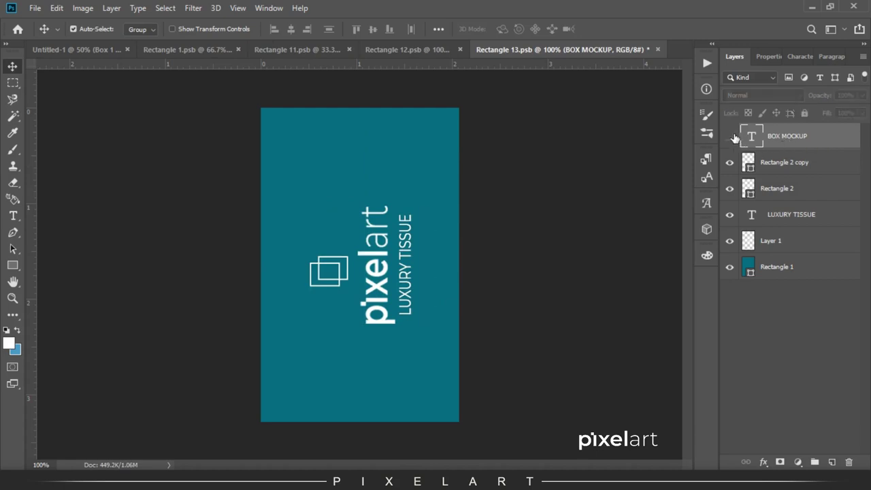
{"action": "left_click", "coordinate": [792, 164]}
{"action": "left_click", "coordinate": [778, 244], "text": "shift"}
{"action": "key", "text": "Left"}
{"action": "key", "text": "Left"}
{"action": "key", "text": "Left"}
{"action": "key", "text": "Left"}
{"action": "key", "text": "Left"}
{"action": "left_click", "coordinate": [34, 8]}
{"action": "left_click", "coordinate": [41, 123]}
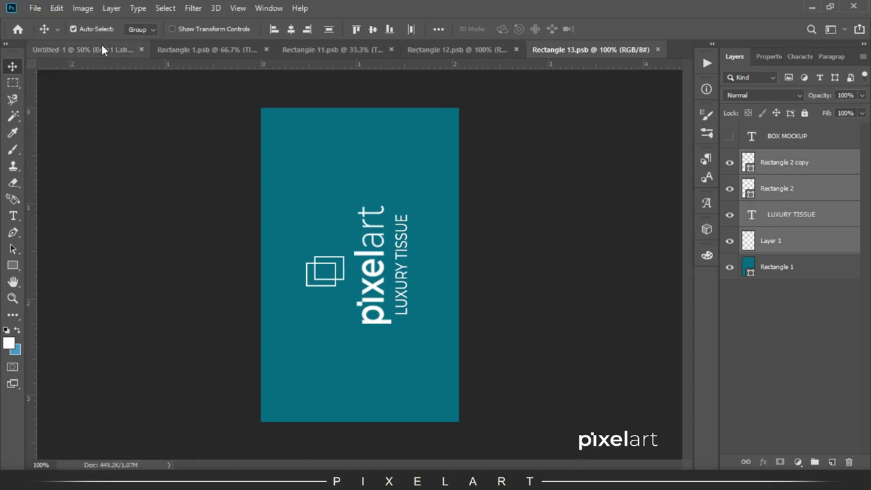
{"action": "left_click", "coordinate": [102, 50]}
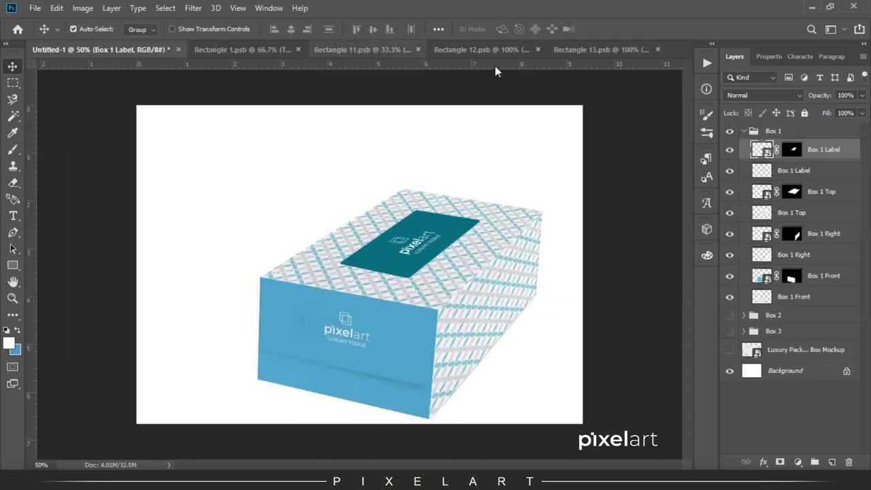
Fill the top label's background rectangle white.
{"action": "left_click", "coordinate": [593, 49]}
{"action": "left_click", "coordinate": [809, 273]}
{"action": "key", "text": "ctrl+BackSpace"}
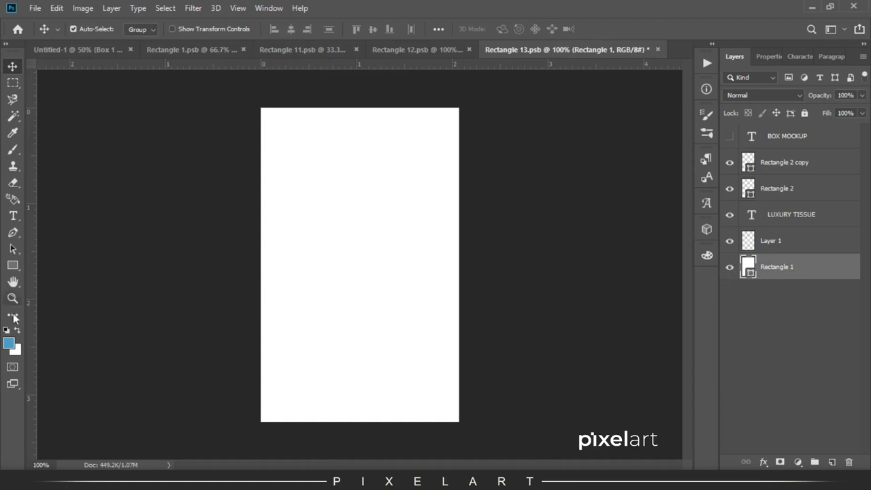
{"action": "left_click", "coordinate": [784, 219]}
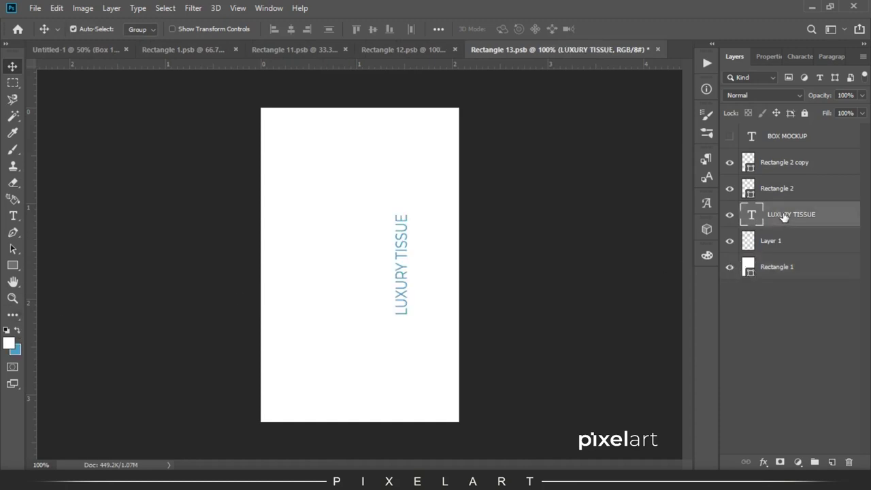
Fill the logo's shape with blue on a new layer.
{"action": "left_click", "coordinate": [794, 164]}
{"action": "left_click", "coordinate": [749, 241], "text": "ctrl"}
{"action": "key", "text": "ctrl+shift+n"}
{"action": "key", "text": "Return"}
{"action": "key", "text": "ctrl+BackSpace"}
{"action": "key", "text": "ctrl+d"}
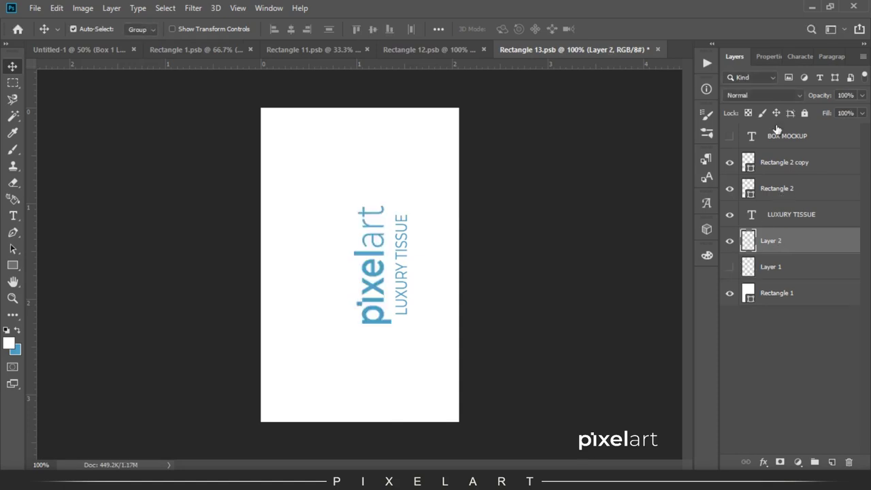
Make the copied square's outline blue and save the top label.
{"action": "left_click", "coordinate": [776, 188]}
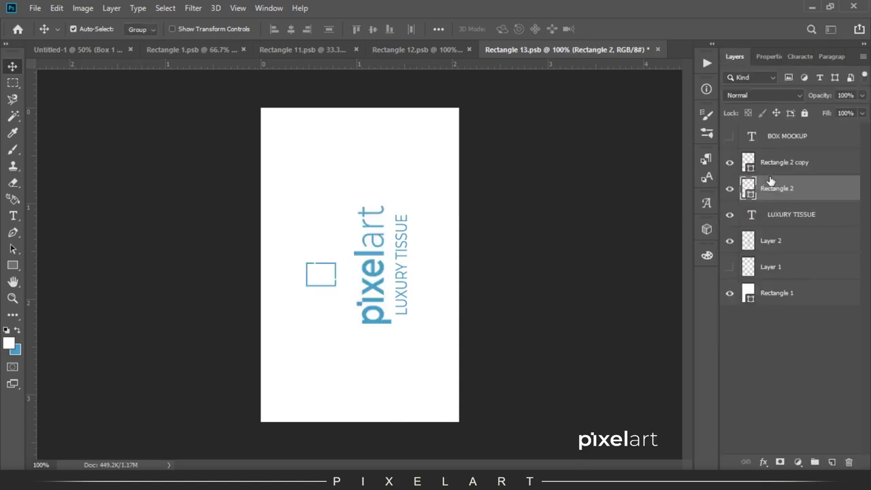
{"action": "left_click", "coordinate": [786, 168]}
{"action": "left_click", "coordinate": [761, 62]}
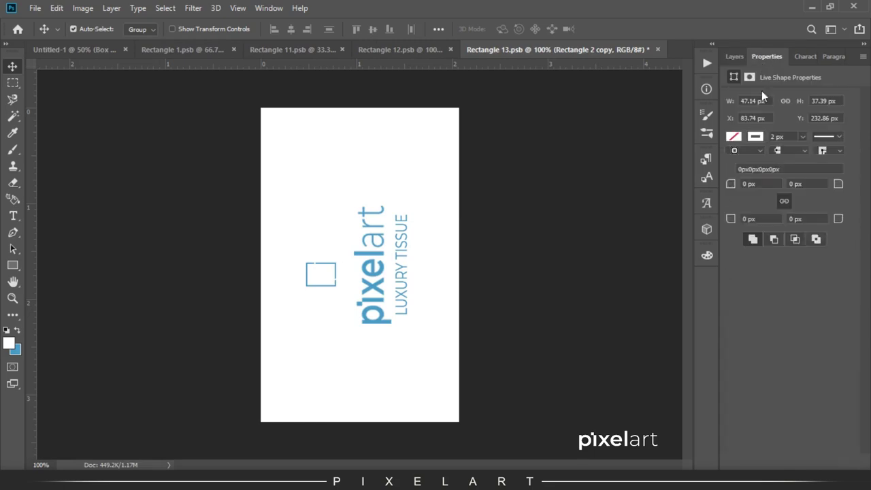
{"action": "left_click", "coordinate": [755, 136]}
{"action": "left_click", "coordinate": [739, 56]}
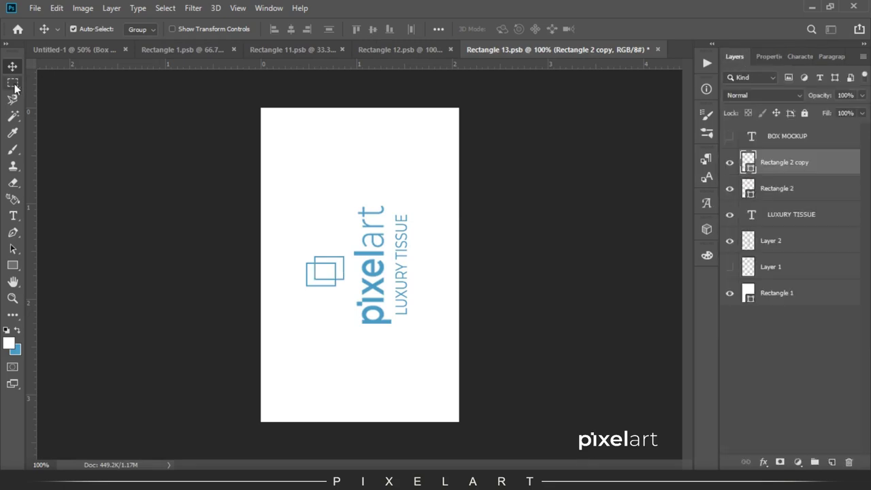
{"action": "left_click", "coordinate": [35, 7]}
{"action": "left_click", "coordinate": [58, 123]}
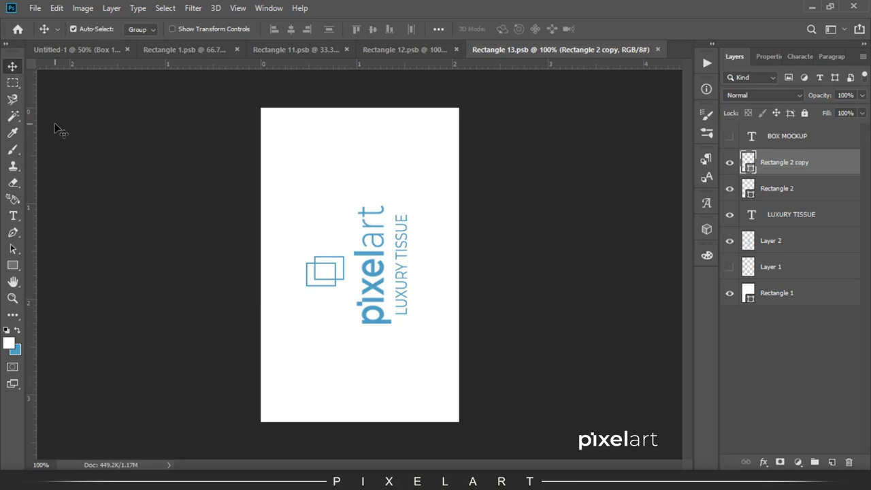
{"action": "left_click", "coordinate": [70, 48]}
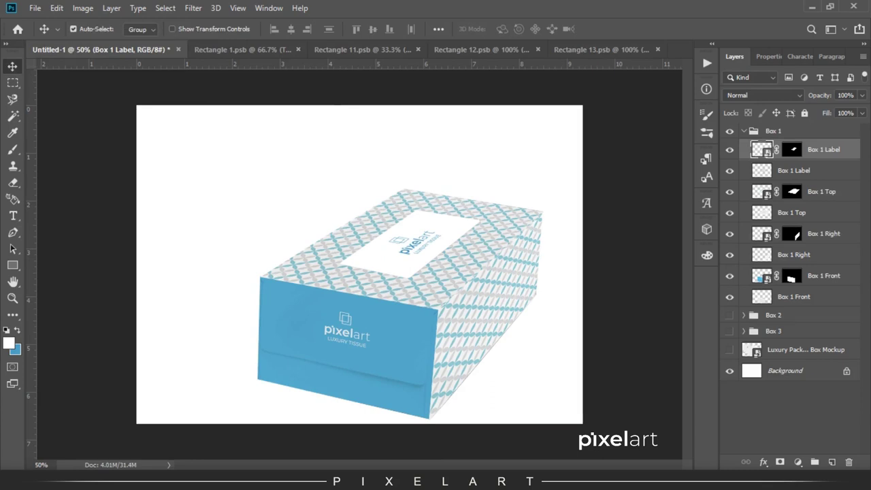
Try filling the logo file's background with a light blue.
{"action": "left_click", "coordinate": [606, 50]}
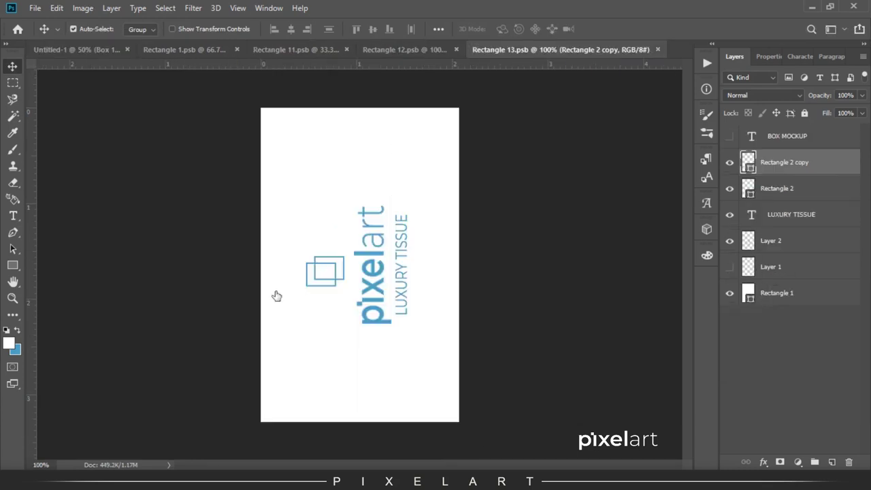
{"action": "left_click", "coordinate": [272, 296]}
{"action": "left_click", "coordinate": [15, 349]}
{"action": "left_click", "coordinate": [555, 246]}
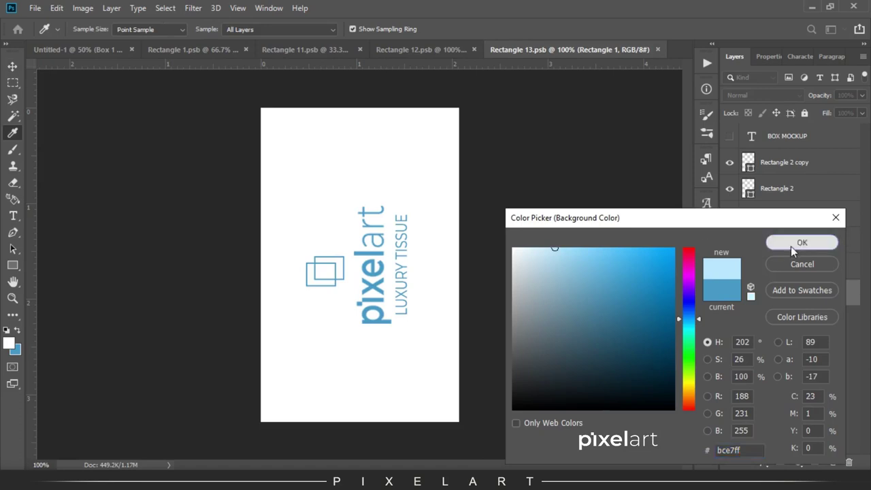
{"action": "left_click", "coordinate": [791, 247]}
{"action": "key", "text": "ctrl+BackSpace"}
Set the background colour to #ddf1fd, fill the logo background with it, and save.
{"action": "left_click", "coordinate": [15, 350]}
{"action": "left_click", "coordinate": [533, 249]}
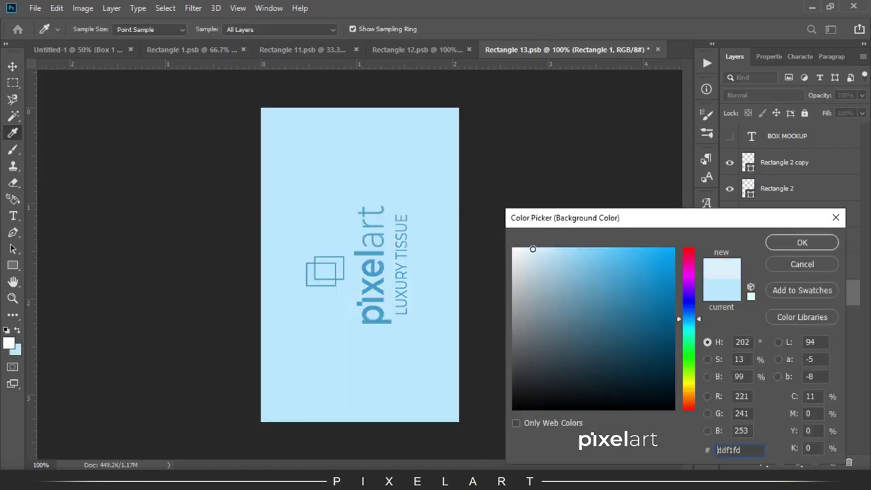
{"action": "left_click", "coordinate": [803, 242]}
{"action": "key", "text": "ctrl+BackSpace"}
{"action": "left_click", "coordinate": [35, 8]}
{"action": "left_click", "coordinate": [42, 136]}
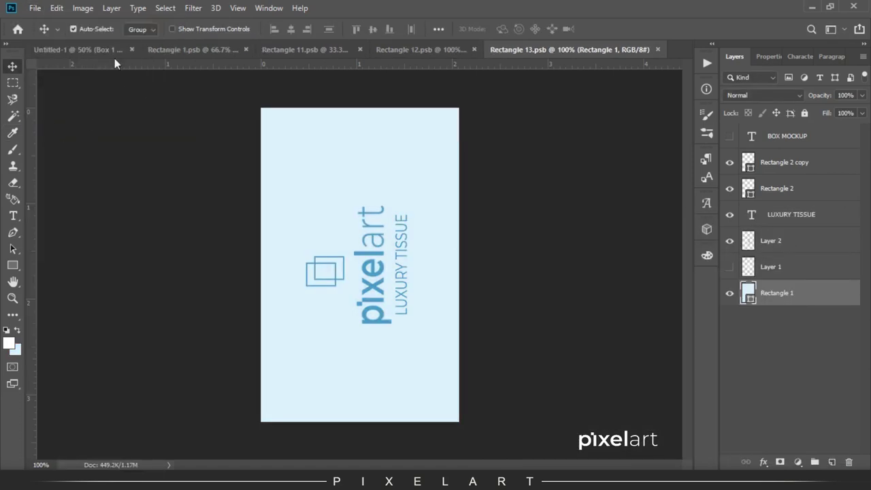
{"action": "left_click", "coordinate": [98, 52]}
Restore the logo file's white background and save it.
{"action": "left_click", "coordinate": [586, 50]}
{"action": "left_click", "coordinate": [18, 329]}
{"action": "key", "text": "ctrl+BackSpace"}
{"action": "left_click", "coordinate": [35, 7]}
{"action": "left_click", "coordinate": [43, 126]}
{"action": "left_click", "coordinate": [82, 49]}
{"action": "left_click", "coordinate": [777, 94]}
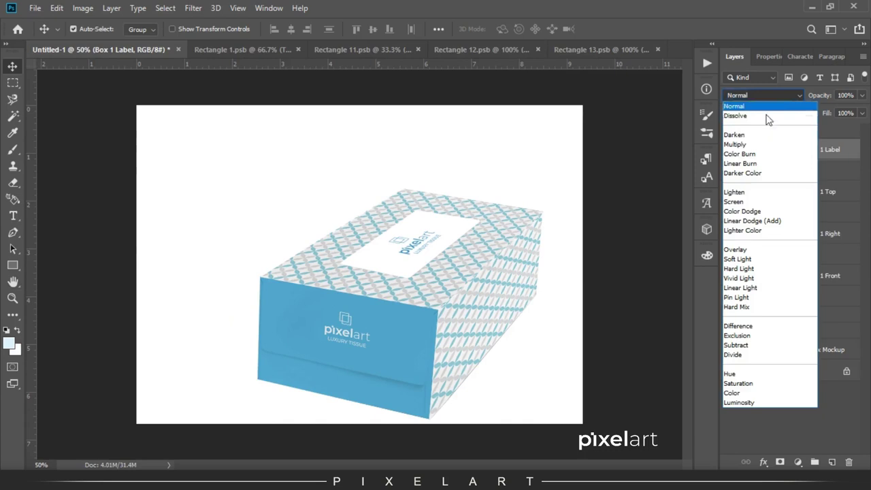
Set Box 1 Label to Multiply, then enlarge the logo layers in Rectangle 13 and save.
{"action": "left_click", "coordinate": [757, 143]}
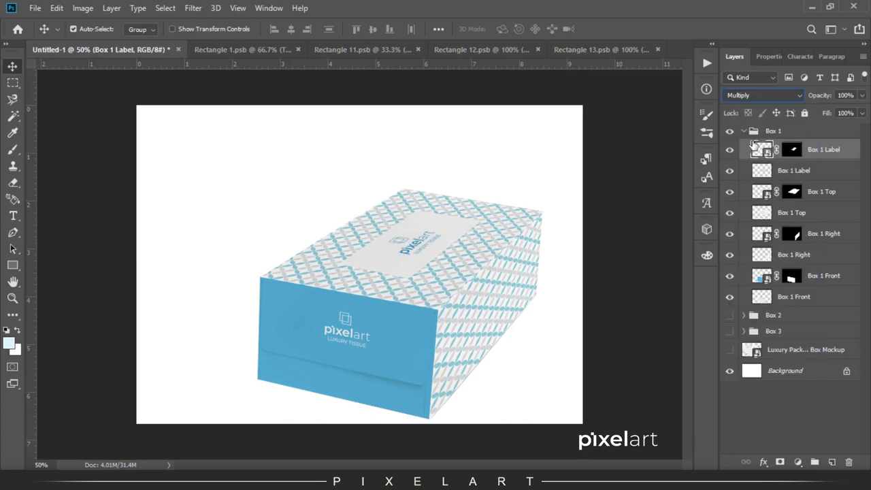
{"action": "left_click", "coordinate": [585, 50]}
{"action": "left_click", "coordinate": [783, 162]}
{"action": "left_click", "coordinate": [783, 240], "text": "shift"}
{"action": "key", "text": "ctrl+t"}
{"action": "left_click_drag", "start_coordinate": [407, 204], "coordinate": [425, 181]}
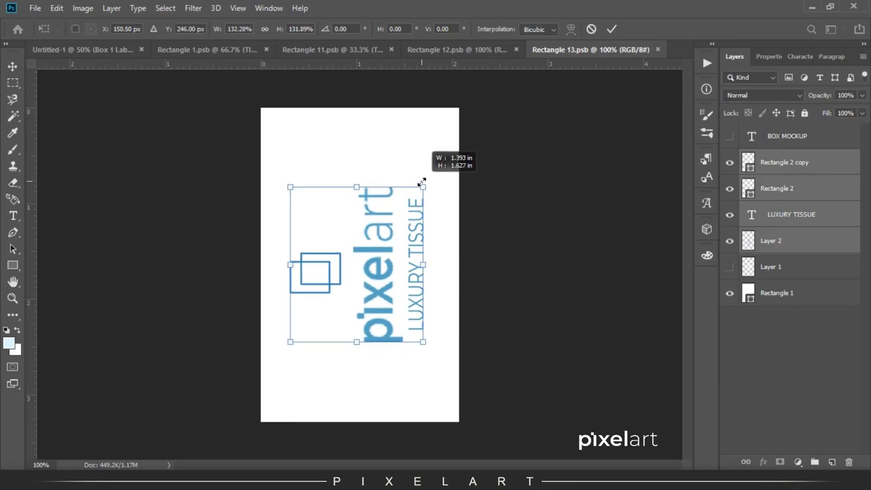
{"action": "key", "text": "Return"}
{"action": "left_click", "coordinate": [34, 8]}
{"action": "left_click", "coordinate": [59, 139]}
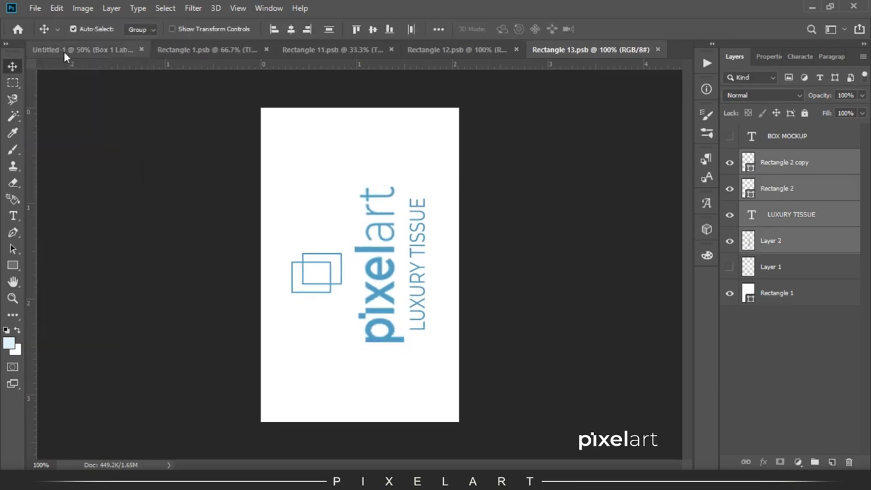
{"action": "left_click", "coordinate": [64, 52]}
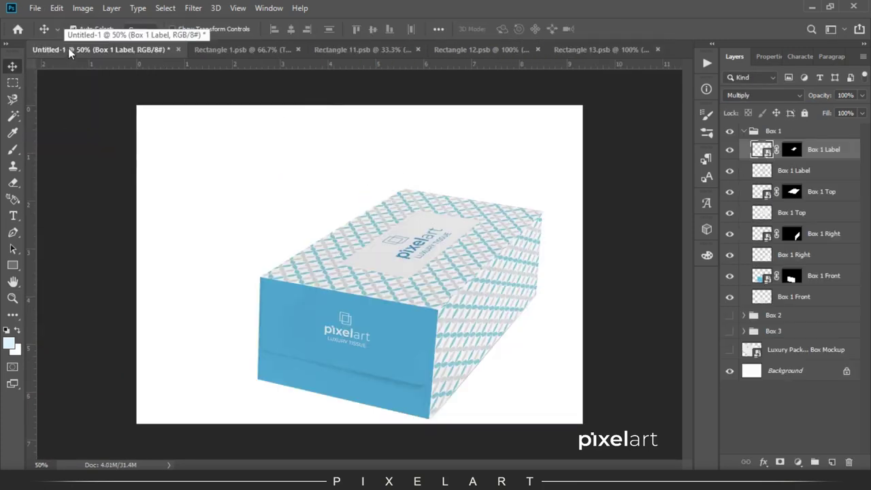
Stretch the logo taller in Rectangle 13 and save it.
{"action": "left_click", "coordinate": [598, 49]}
{"action": "key", "text": "ctrl+t"}
{"action": "left_click_drag", "start_coordinate": [357, 187], "coordinate": [360, 164]}
{"action": "key", "text": "Return"}
{"action": "left_click", "coordinate": [34, 8]}
{"action": "left_click", "coordinate": [60, 124]}
{"action": "left_click", "coordinate": [57, 47]}
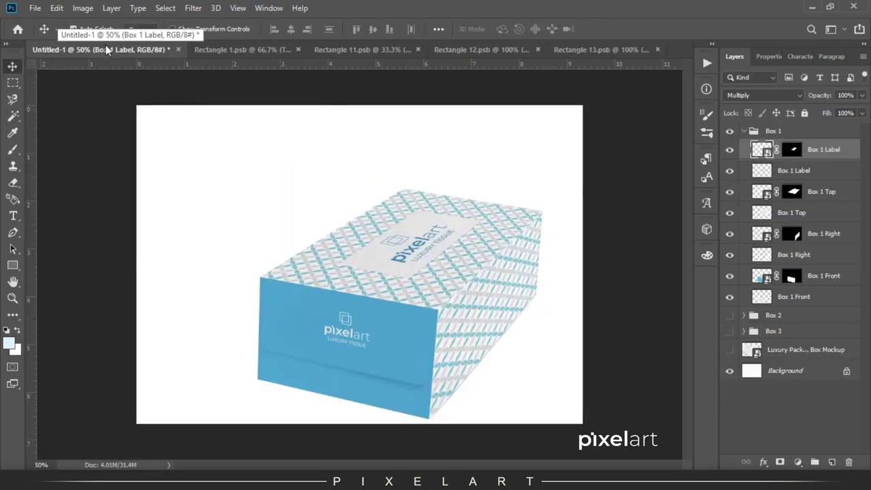
Shrink the logo and text to about 77.5% and save Rectangle 13.
{"action": "left_click", "coordinate": [558, 49]}
{"action": "key", "text": "ctrl+t"}
{"action": "left_click_drag", "start_coordinate": [448, 173], "coordinate": [400, 190]}
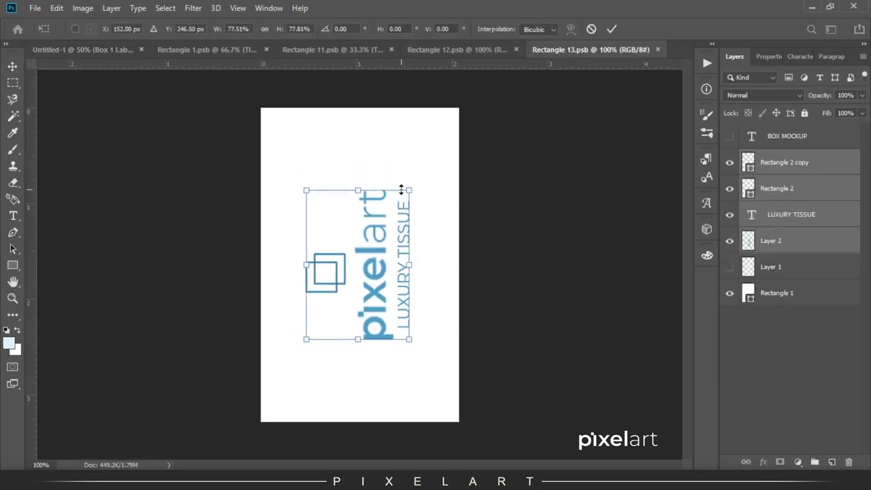
{"action": "key", "text": "Return"}
{"action": "left_click", "coordinate": [35, 8]}
{"action": "left_click", "coordinate": [60, 125]}
{"action": "left_click", "coordinate": [64, 50]}
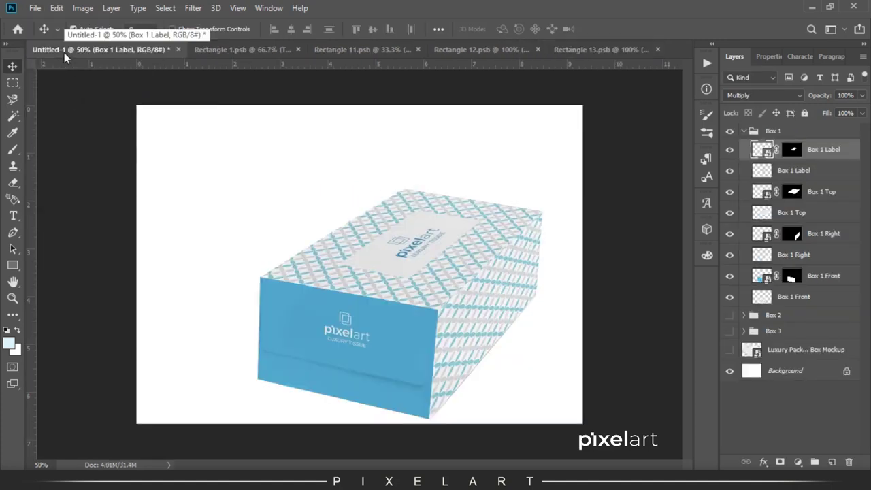
Collapse and hide Box 1, then show and expand the Box 2 group.
{"action": "left_click", "coordinate": [749, 132]}
{"action": "left_click", "coordinate": [743, 131]}
{"action": "left_click", "coordinate": [730, 131]}
{"action": "left_click", "coordinate": [730, 147]}
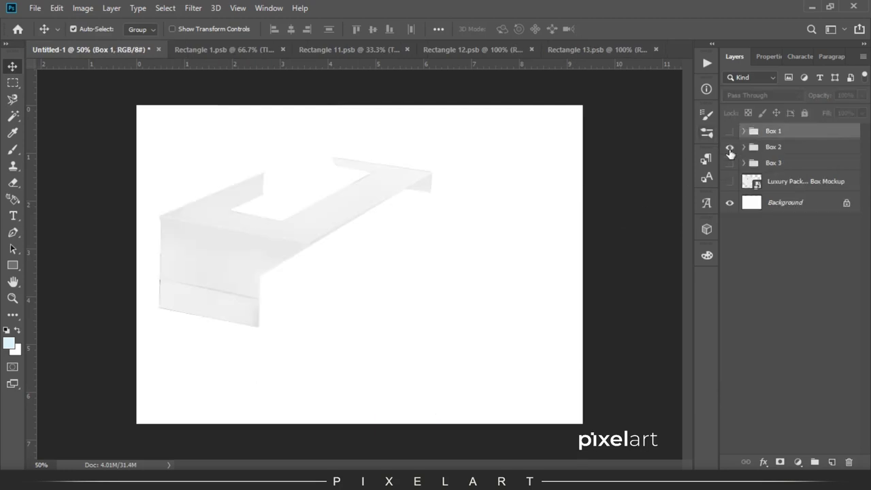
{"action": "left_click", "coordinate": [743, 147]}
{"action": "left_click", "coordinate": [781, 167]}
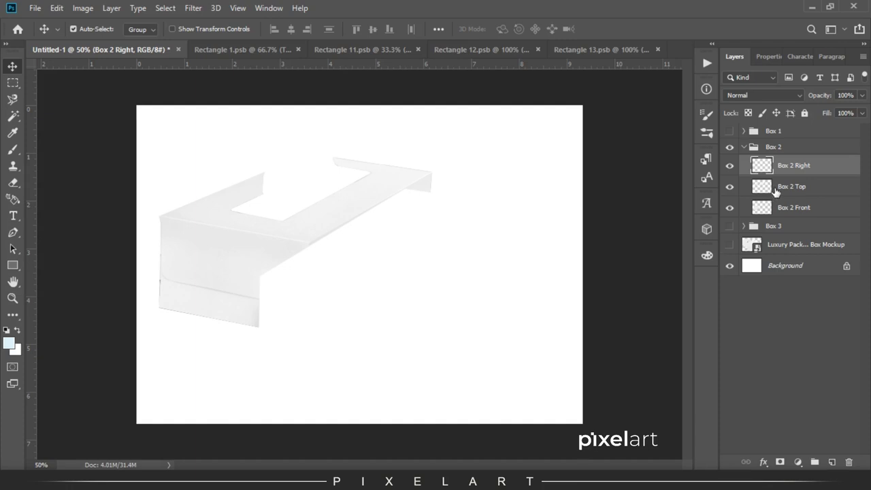
Toggle Box 2's Top and Right layers to check them, ending on the Front layer.
{"action": "left_click", "coordinate": [730, 189]}
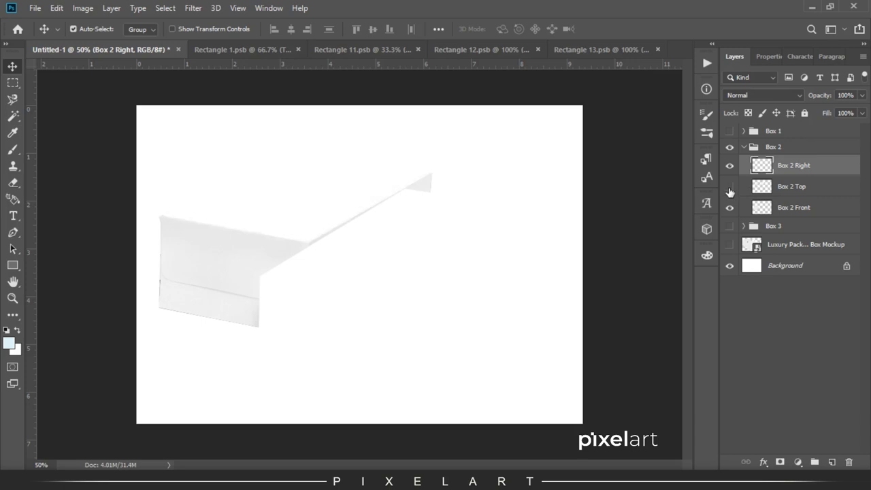
{"action": "left_click", "coordinate": [731, 189]}
{"action": "right_click", "coordinate": [731, 191]}
{"action": "left_click", "coordinate": [797, 186]}
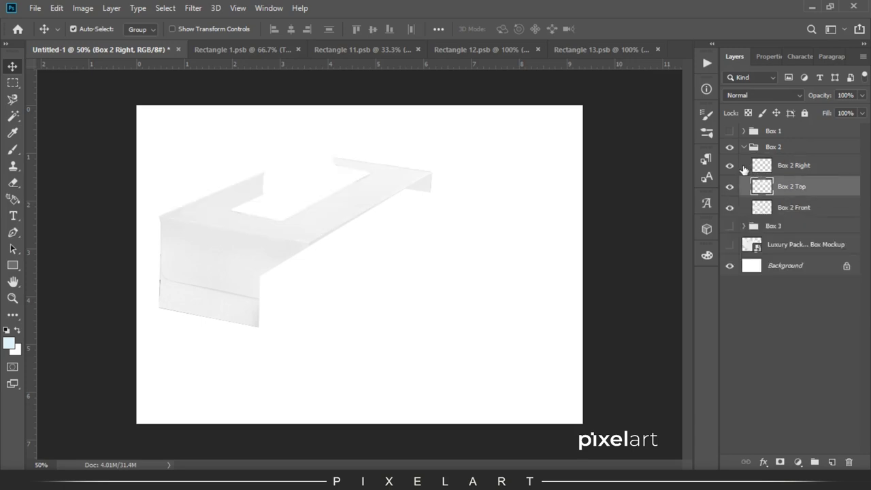
{"action": "left_click", "coordinate": [733, 167]}
{"action": "left_click", "coordinate": [785, 173]}
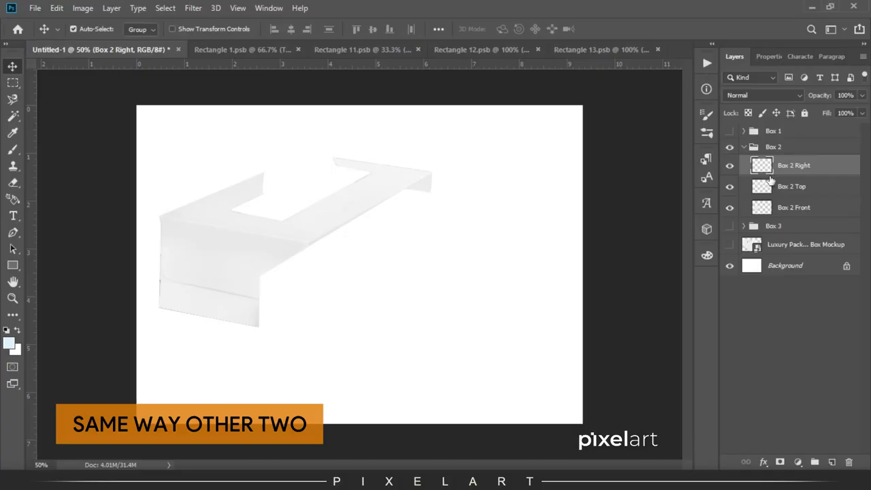
{"action": "left_click", "coordinate": [809, 208]}
Draw a red rectangle at reduced opacity and distort it onto Box 2's front panel.
{"action": "key", "text": "u"}
{"action": "mouse_move", "coordinate": [155, 208]}
{"action": "left_mouse_down"}
{"action": "mouse_move", "coordinate": [222, 292]}
{"action": "mouse_move", "coordinate": [314, 337]}
{"action": "left_mouse_up"}
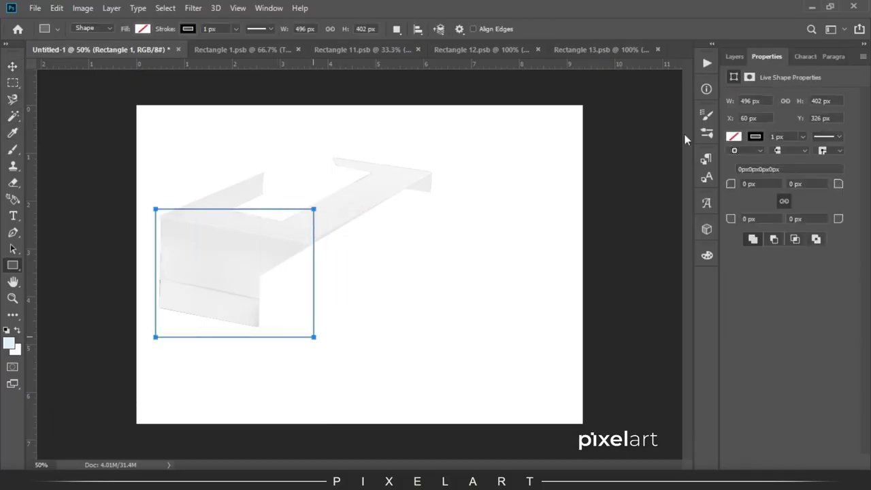
{"action": "left_click", "coordinate": [734, 56]}
{"action": "key", "text": "v"}
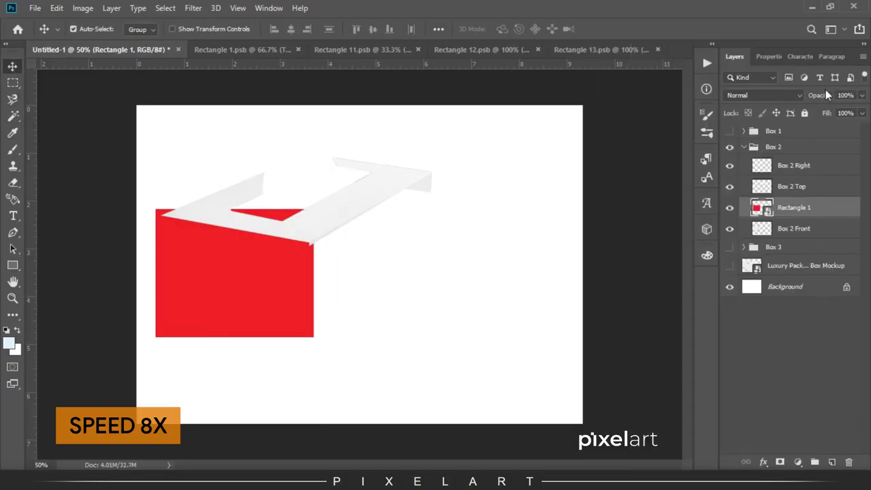
{"action": "left_click_drag", "start_coordinate": [817, 96], "coordinate": [771, 96]}
{"action": "key", "text": "ctrl+t"}
{"action": "left_click_drag", "start_coordinate": [314, 209], "coordinate": [313, 239]}
{"action": "left_click_drag", "start_coordinate": [314, 338], "coordinate": [314, 341]}
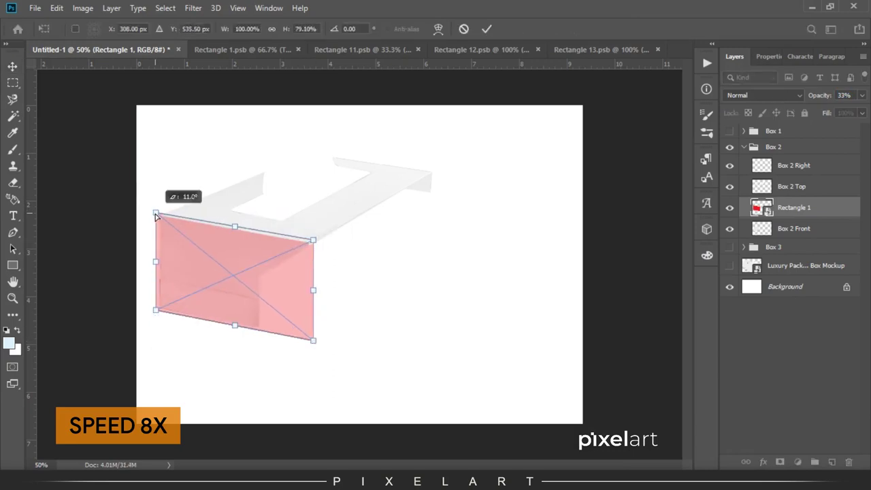
{"action": "key", "text": "Return"}
Mask the red shape to the front panel and rename the layer 'Box 2 Front'.
{"action": "key", "text": "0"}
{"action": "left_click", "coordinate": [762, 228], "text": "ctrl"}
{"action": "left_click", "coordinate": [780, 462]}
{"action": "double_click", "coordinate": [824, 207]}
{"action": "type", "text": "Box 2 Front"}
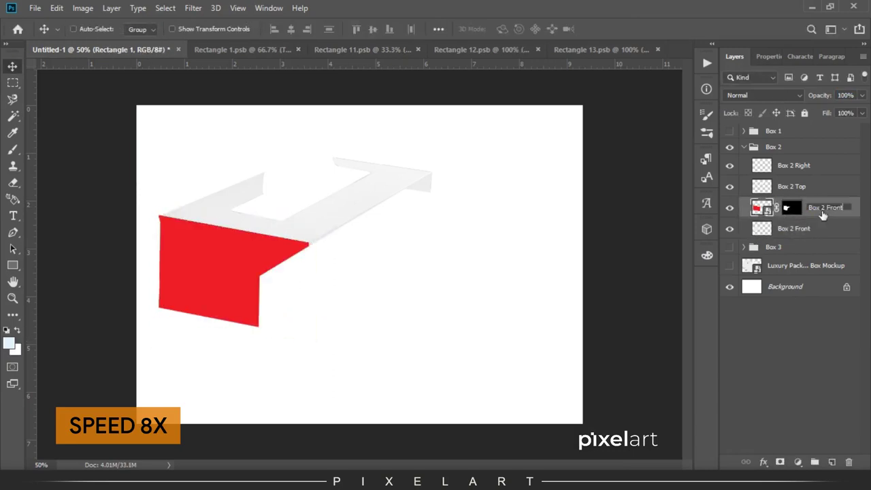
{"action": "key", "text": "Return"}
Draw a red rectangle over Box 2's top panel at 19% opacity.
{"action": "left_click", "coordinate": [792, 187]}
{"action": "key", "text": "u"}
{"action": "left_click_drag", "start_coordinate": [158, 127], "coordinate": [438, 248]}
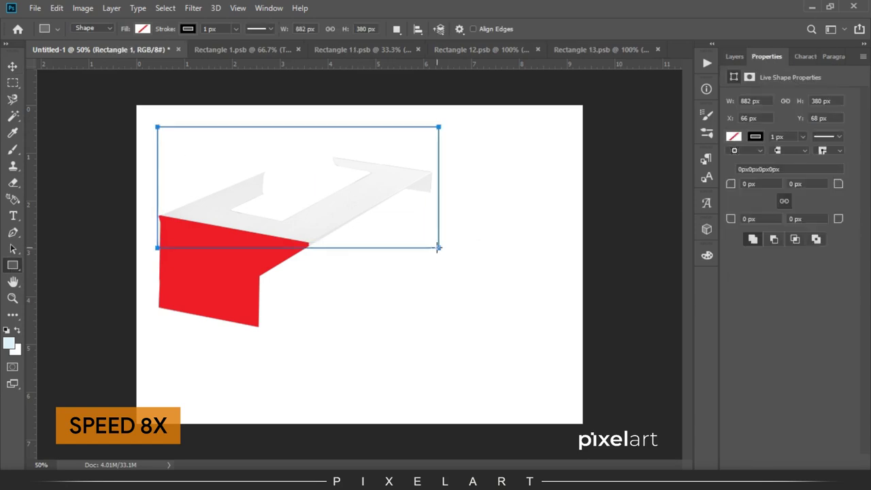
{"action": "left_click", "coordinate": [734, 137]}
{"action": "left_click", "coordinate": [731, 202]}
{"action": "left_click", "coordinate": [735, 56]}
{"action": "key", "text": "1"}
{"action": "key", "text": "9"}
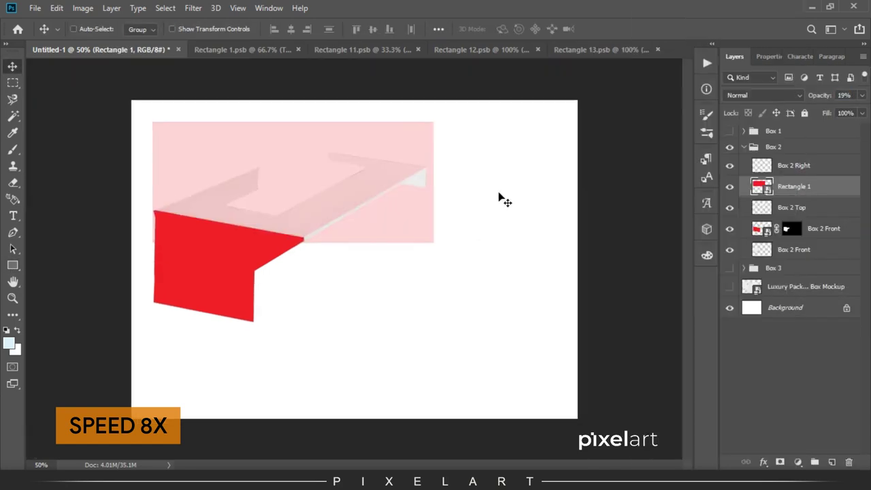
Distort the red rectangle's four corners to fit Box 2's top panel.
{"action": "key", "text": "ctrl+t"}
{"action": "left_click_drag", "start_coordinate": [153, 243], "coordinate": [153, 213]}
{"action": "left_click_drag", "start_coordinate": [433, 244], "coordinate": [307, 241]}
{"action": "left_click_drag", "start_coordinate": [433, 123], "coordinate": [433, 165]}
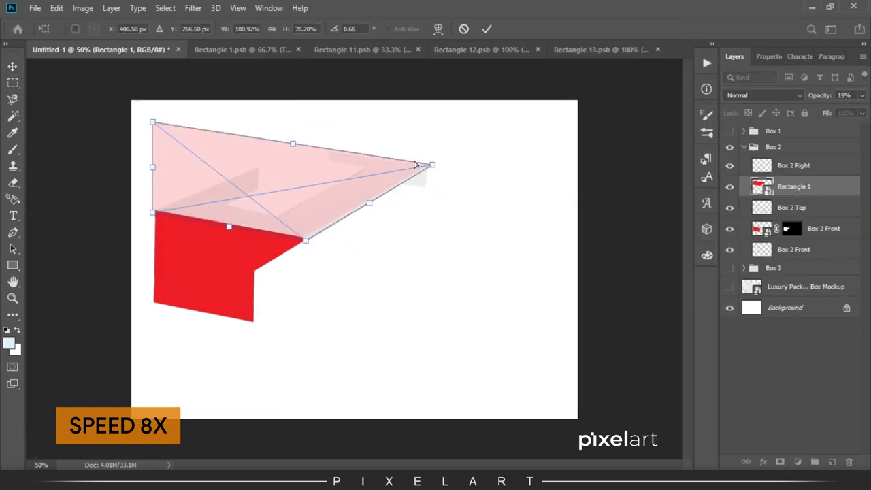
{"action": "left_click_drag", "start_coordinate": [154, 127], "coordinate": [311, 132]}
{"action": "key", "text": "Return"}
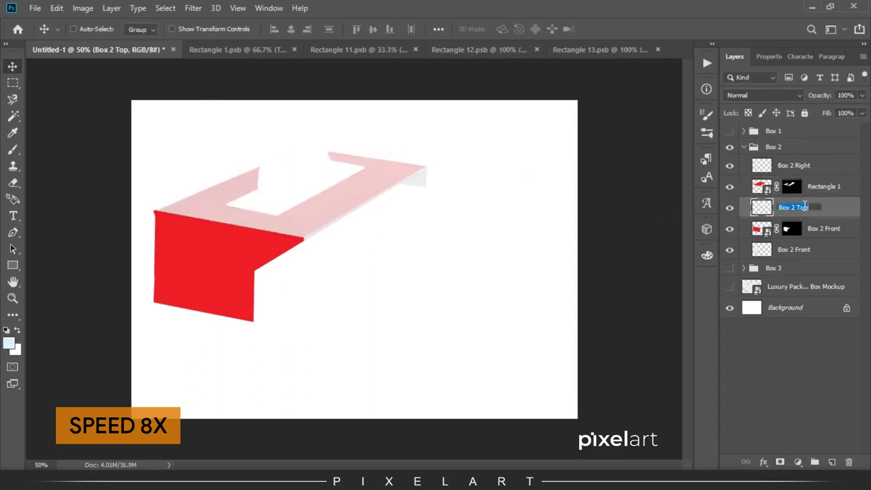
Adjust the top panel's mask with Free Transform, checking the edges zoomed in.
{"action": "key", "text": "ctrl+plus"}
{"action": "left_click", "coordinate": [791, 186]}
{"action": "key", "text": "ctrl+plus"}
{"action": "key", "text": "ctrl+t"}
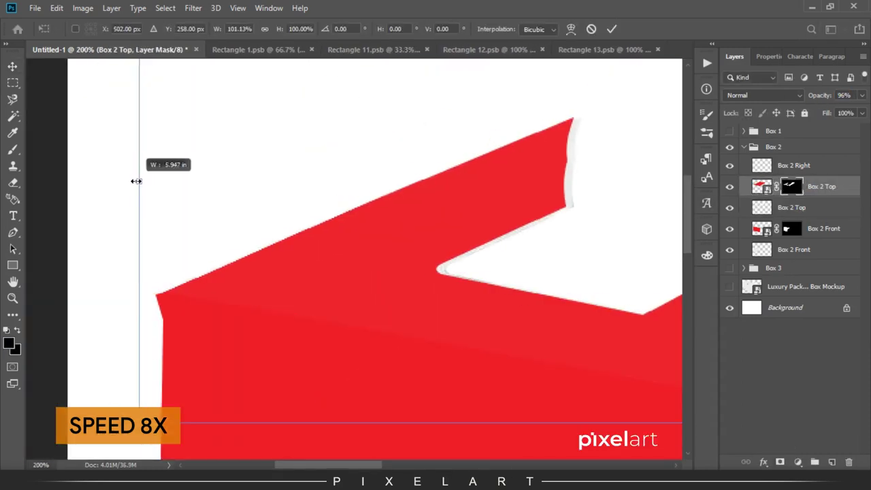
{"action": "key", "text": "ctrl+minus"}
{"action": "key", "text": "Return"}
{"action": "key", "text": "ctrl+plus"}
{"action": "key", "text": "ctrl+plus"}
{"action": "key", "text": "ctrl+plus"}
Trace a path along the white sliver at the top panel's corner.
{"action": "key", "text": "b"}
{"action": "key", "text": "x"}
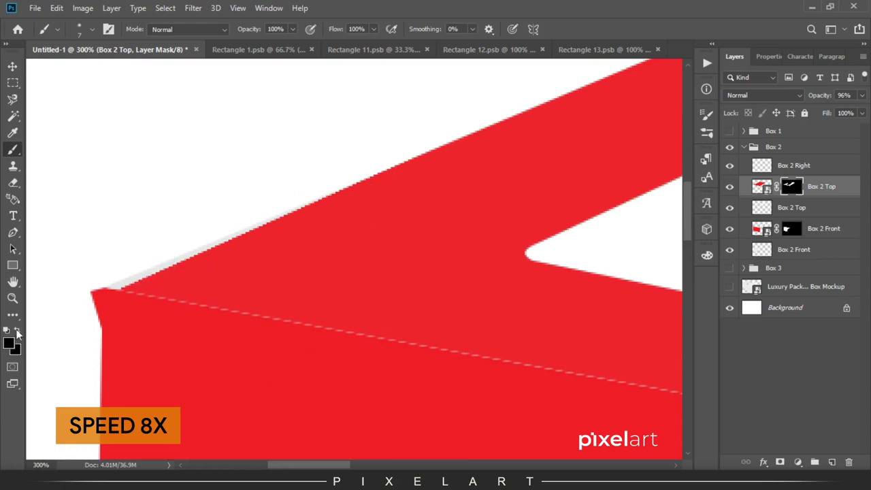
{"action": "right_click", "coordinate": [167, 260]}
{"action": "left_click_drag", "start_coordinate": [146, 280], "coordinate": [311, 305]}
{"action": "key", "text": "p"}
{"action": "left_click", "coordinate": [561, 189]}
{"action": "left_click", "coordinate": [268, 317]}
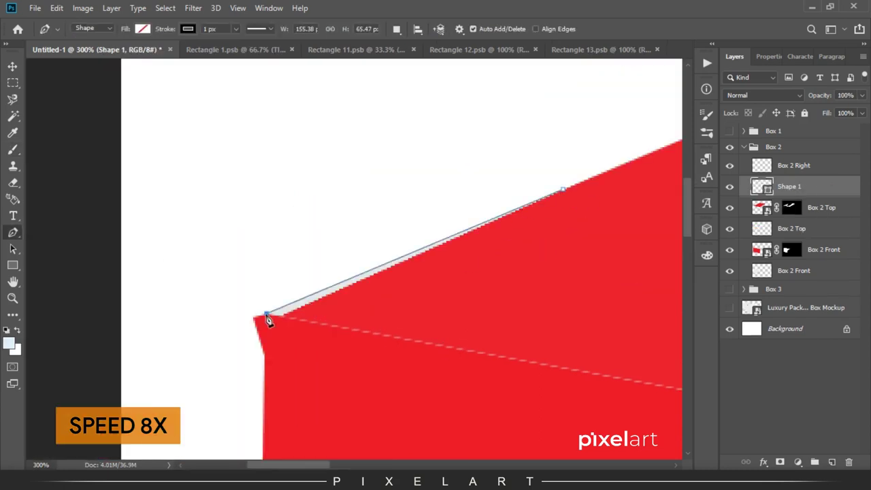
{"action": "left_click_drag", "start_coordinate": [253, 318], "coordinate": [295, 319]}
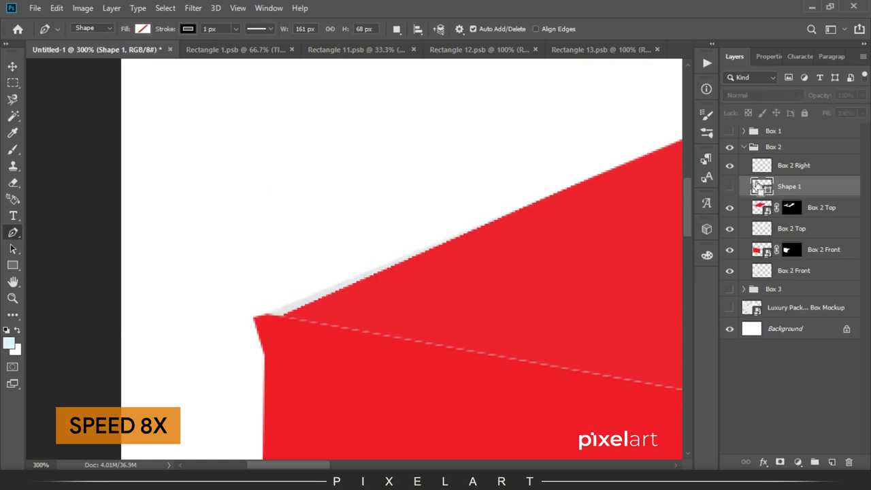
Load the path as a selection on the top mask with white foreground, hiding Shape 1.
{"action": "left_click", "coordinate": [762, 186], "text": "ctrl"}
{"action": "left_click", "coordinate": [730, 186]}
{"action": "left_click", "coordinate": [791, 207]}
{"action": "left_click", "coordinate": [9, 344]}
{"action": "left_click", "coordinate": [802, 242]}
Nudge the Box 2 Top panel's angle to match the box edge.
{"action": "key", "text": "v"}
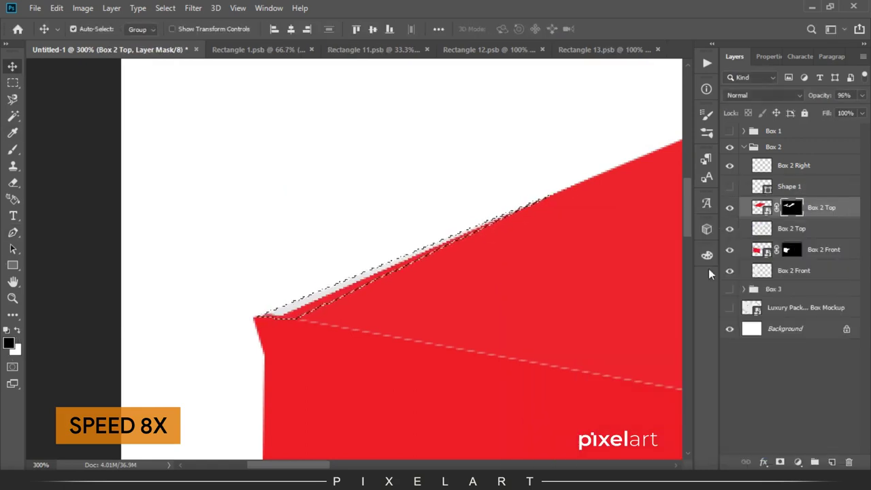
{"action": "left_click", "coordinate": [762, 208]}
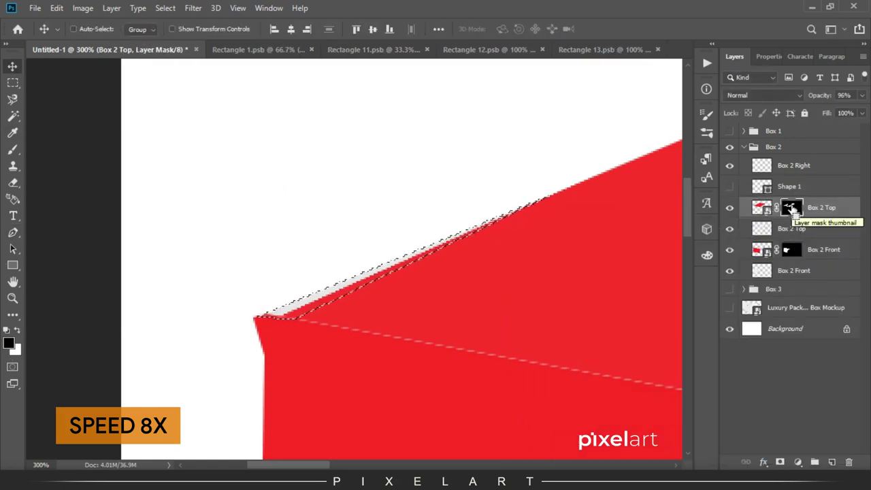
{"action": "key", "text": "ctrl+t"}
{"action": "left_click_drag", "start_coordinate": [228, 400], "coordinate": [227, 398]}
{"action": "key", "text": "Return"}
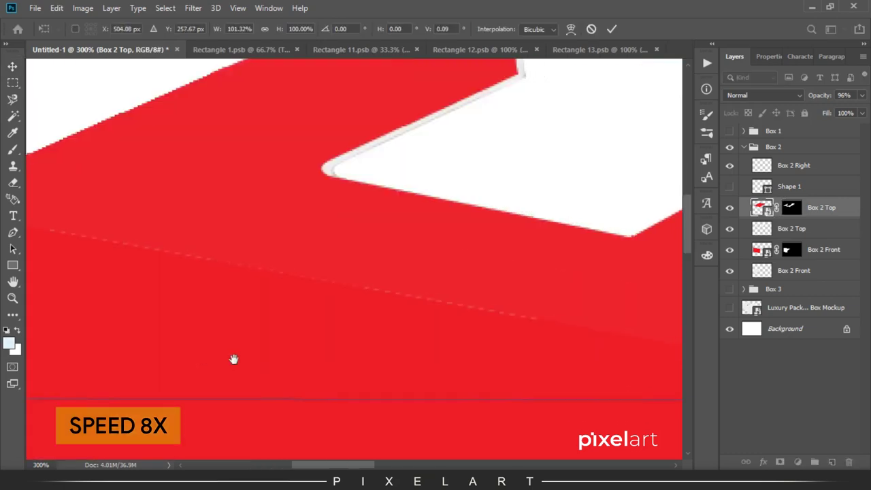
{"action": "key", "text": "ctrl+minus"}
Draw a tall red bar on the Box 2 Right layer and rotate it about 45°.
{"action": "left_click", "coordinate": [794, 164]}
{"action": "key", "text": "u"}
{"action": "mouse_move", "coordinate": [333, 296]}
{"action": "left_mouse_down"}
{"action": "mouse_move", "coordinate": [368, 398]}
{"action": "mouse_move", "coordinate": [354, 435]}
{"action": "left_mouse_up"}
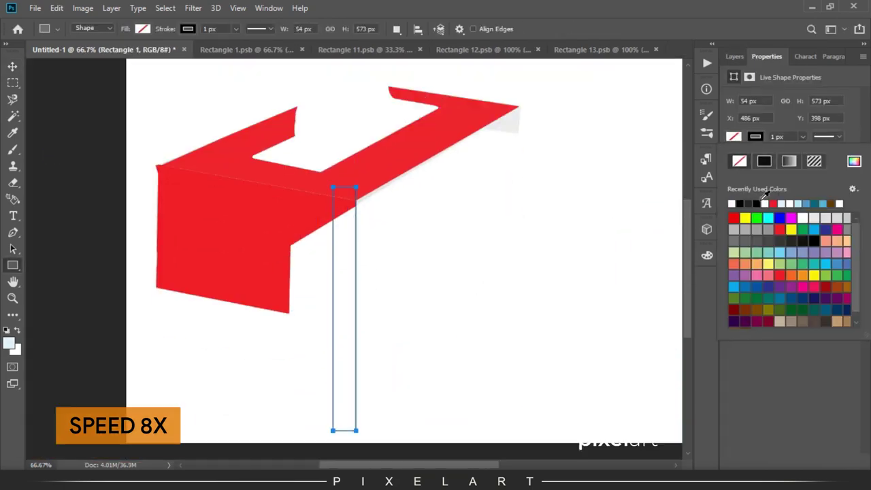
{"action": "left_click", "coordinate": [730, 204]}
{"action": "left_click", "coordinate": [734, 57]}
{"action": "key", "text": "v"}
{"action": "key", "text": "ctrl+t"}
{"action": "mouse_move", "coordinate": [447, 384]}
{"action": "left_mouse_down"}
{"action": "mouse_move", "coordinate": [489, 132]}
{"action": "mouse_move", "coordinate": [469, 192]}
{"action": "mouse_move", "coordinate": [544, 243]}
{"action": "left_mouse_up"}
{"action": "key", "text": "Return"}
Set the red bar to 19% opacity and reshape it along the box's right face.
{"action": "key", "text": "ctrl+plus"}
{"action": "key", "text": "ctrl+plus"}
{"action": "key", "text": "1"}
{"action": "key", "text": "9"}
{"action": "key", "text": "ctrl+t"}
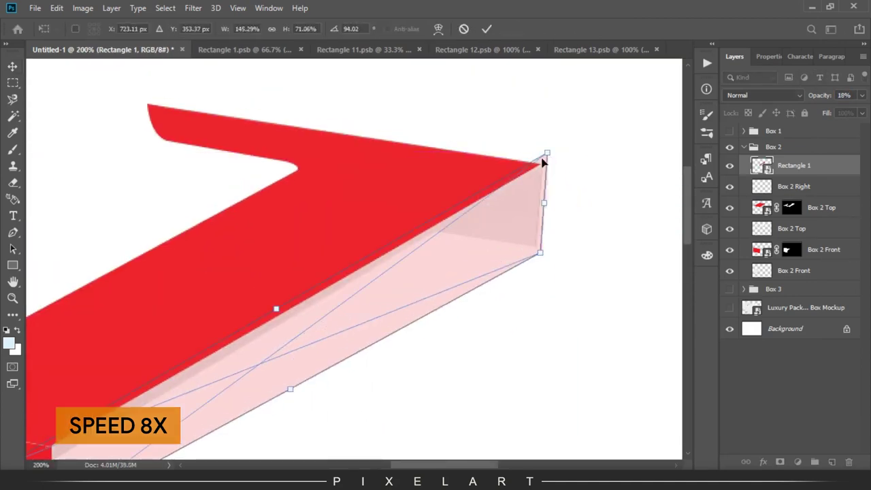
{"action": "left_click_drag", "start_coordinate": [188, 266], "coordinate": [224, 247]}
{"action": "key", "text": "Return"}
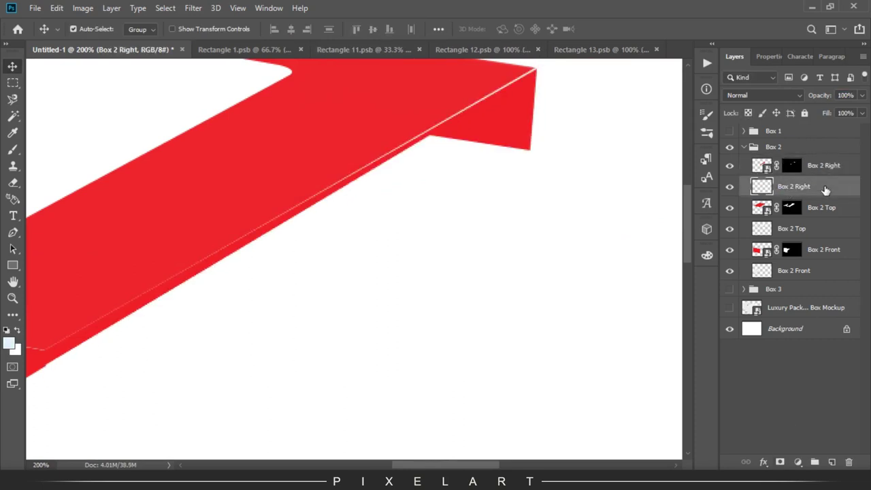
{"action": "key", "text": "ctrl+minus"}
{"action": "key", "text": "ctrl+minus"}
{"action": "key", "text": "ctrl+minus"}
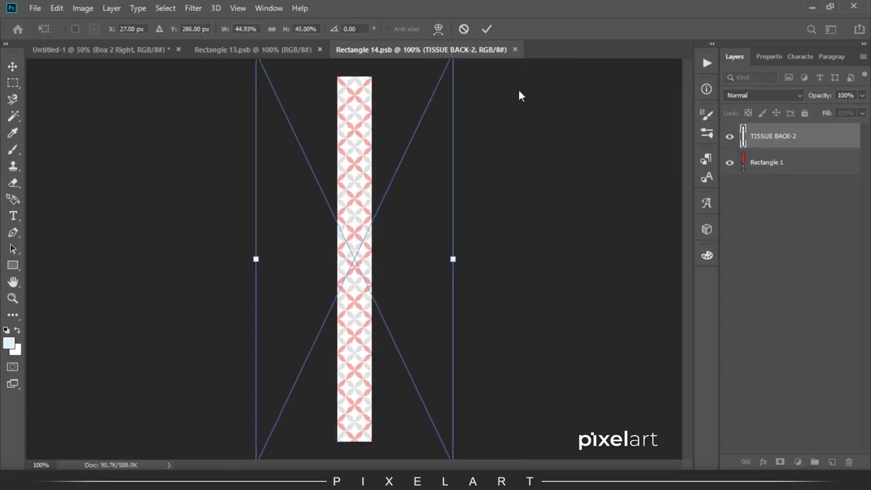
Resize the TISSUE BACK-2 pattern inside Box 2's top panel contents and return to the mockup.
{"action": "left_click", "coordinate": [104, 51]}
{"action": "left_click", "coordinate": [757, 208]}
{"action": "double_click", "coordinate": [758, 209]}
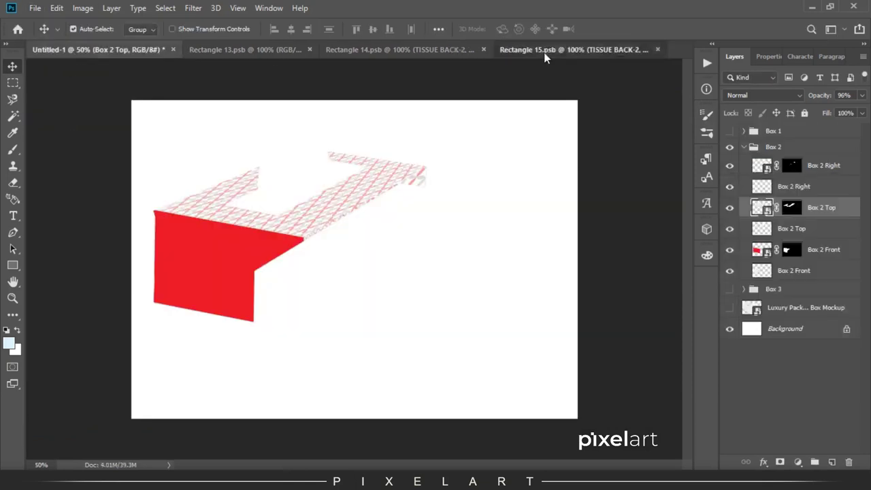
{"action": "left_click", "coordinate": [545, 54]}
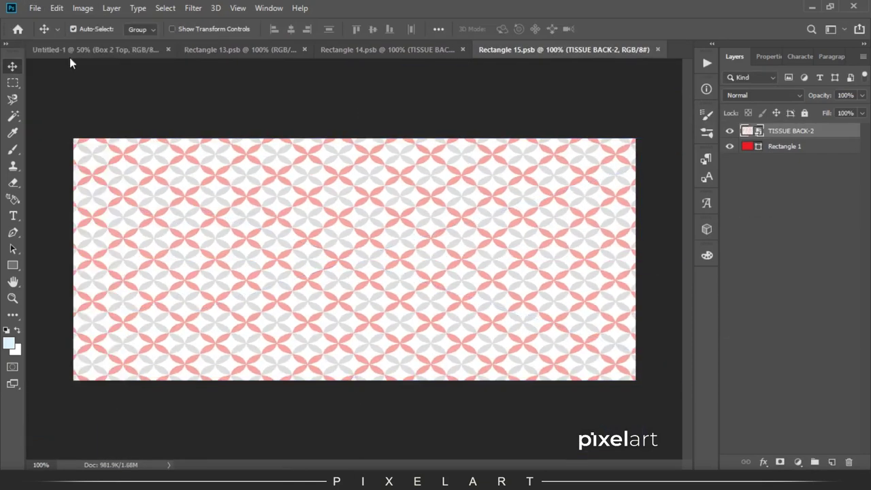
{"action": "left_click", "coordinate": [68, 52]}
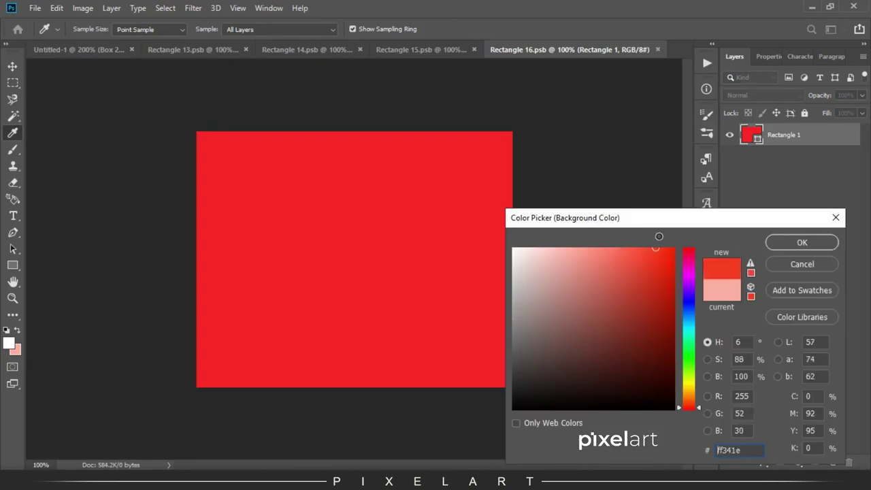
Commit the TISSUE BACK-2 copy in the side panel contents, save, and return to Untitled-1.
{"action": "left_click", "coordinate": [198, 49]}
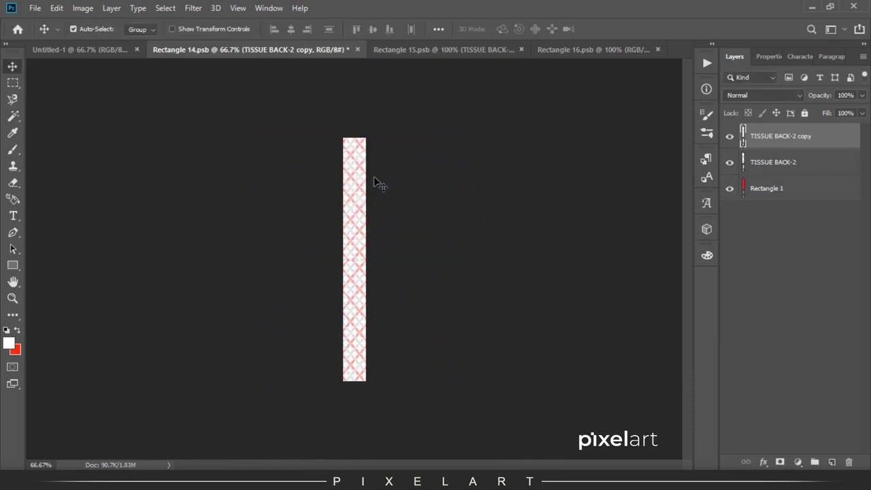
{"action": "key", "text": "Return"}
{"action": "key", "text": "ctrl+s"}
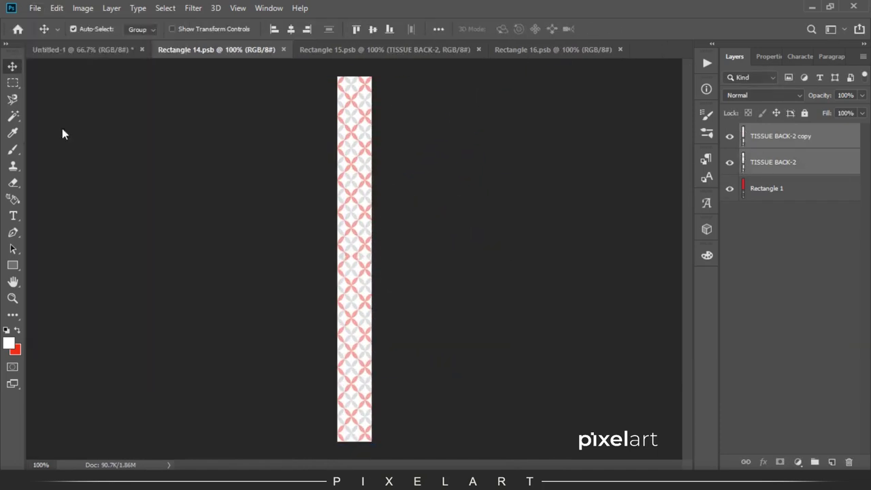
{"action": "left_click", "coordinate": [69, 49]}
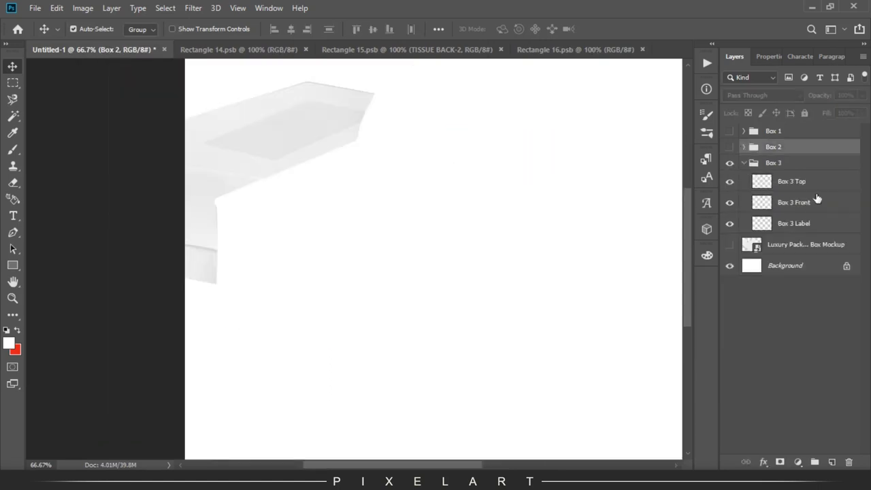
Close the side and top panel documents and zoom in on Box 3's lid.
{"action": "left_click", "coordinate": [804, 182]}
{"action": "left_click", "coordinate": [324, 50]}
{"action": "left_click", "coordinate": [378, 49]}
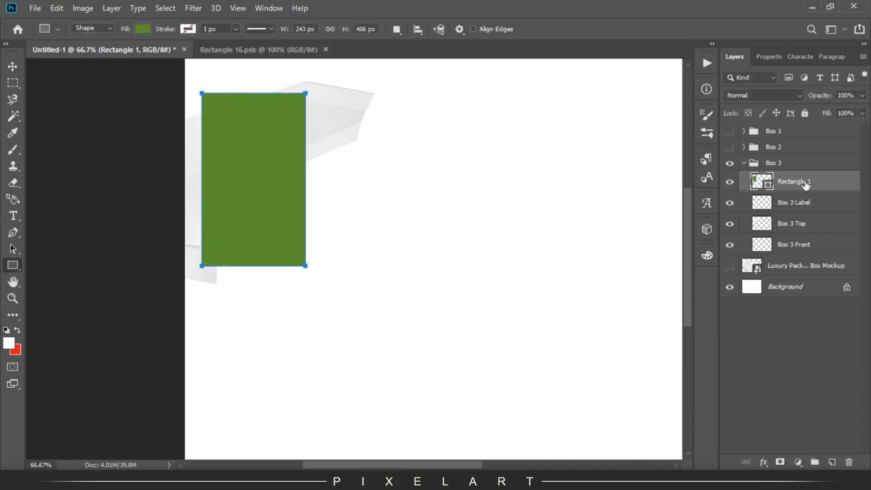
{"action": "key", "text": "ctrl+1"}
Distort a green rectangle onto Box 3's label as 'Box 3 Label' at full opacity.
{"action": "key", "text": "ctrl+t"}
{"action": "left_click_drag", "start_coordinate": [529, 218], "coordinate": [389, 115]}
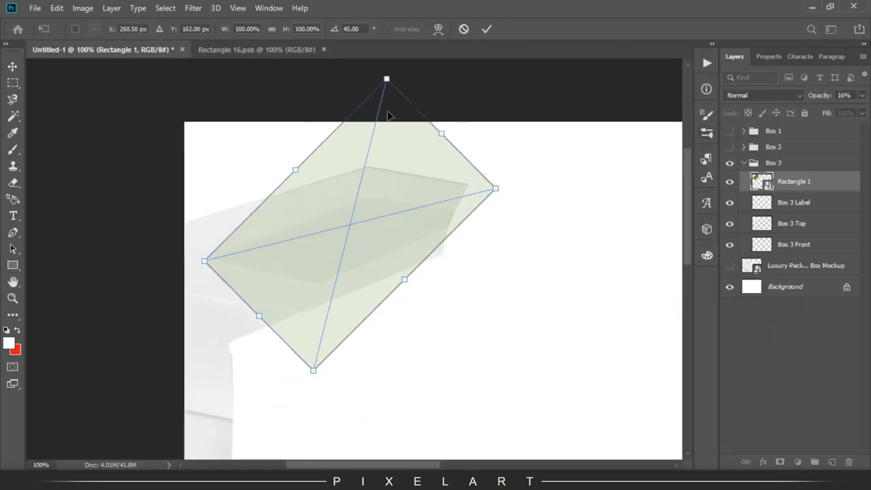
{"action": "left_click_drag", "start_coordinate": [386, 79], "coordinate": [373, 189]}
{"action": "left_click_drag", "start_coordinate": [313, 371], "coordinate": [321, 301]}
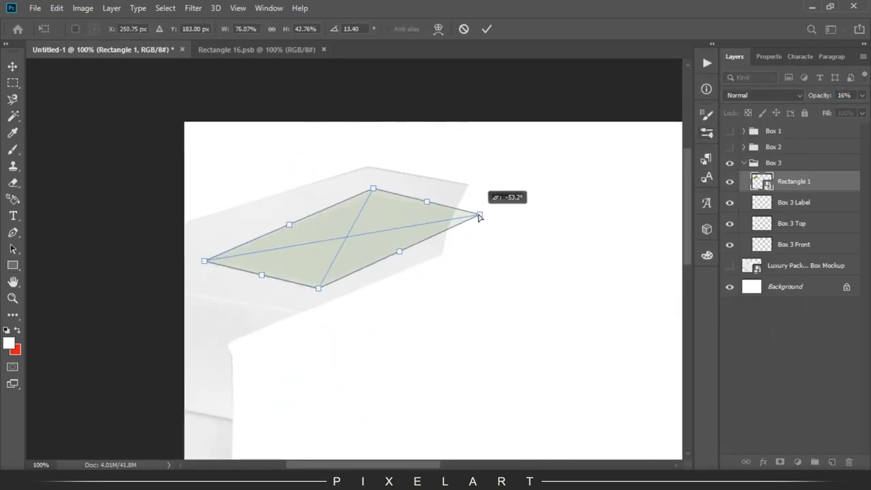
{"action": "key", "text": "Return"}
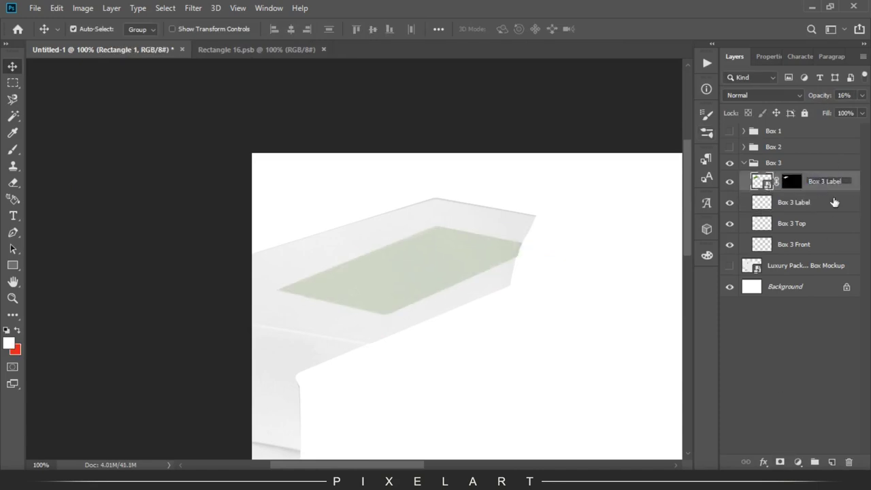
{"action": "key", "text": "Return"}
{"action": "key", "text": "0"}
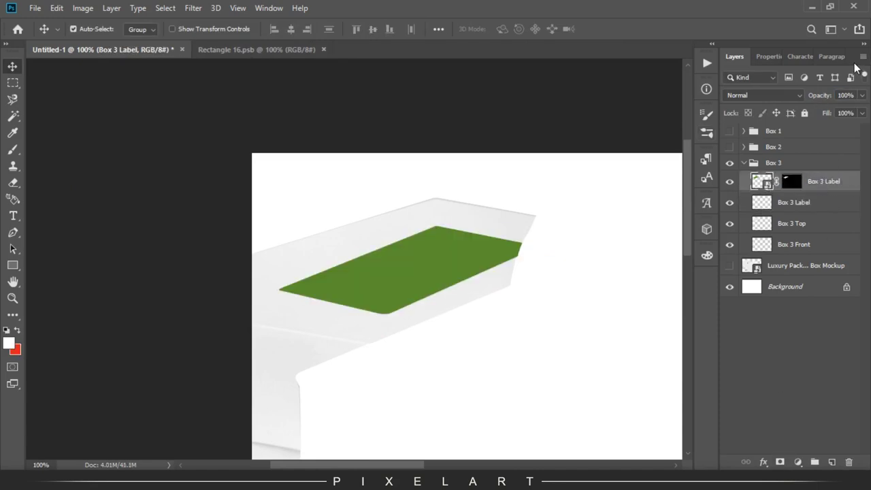
Draw a semi-transparent green rectangle over Box 3's lid.
{"action": "left_click", "coordinate": [786, 224]}
{"action": "key", "text": "u"}
{"action": "left_click_drag", "start_coordinate": [247, 173], "coordinate": [541, 348]}
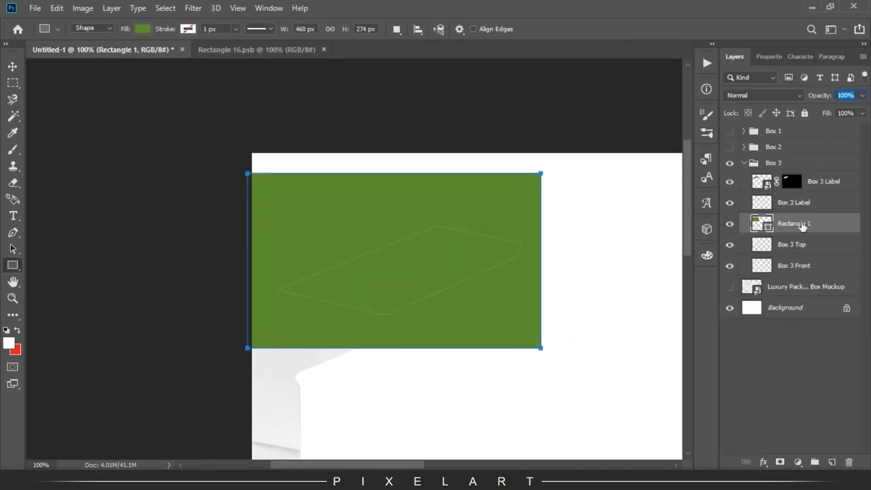
{"action": "left_click_drag", "start_coordinate": [814, 95], "coordinate": [790, 94]}
{"action": "left_click", "coordinate": [13, 66]}
Skew the green rectangle's corners so it covers Box 3's lid.
{"action": "key", "text": "ctrl+t"}
{"action": "left_click_drag", "start_coordinate": [252, 173], "coordinate": [243, 249]}
{"action": "mouse_move", "coordinate": [543, 349]}
{"action": "left_mouse_down"}
{"action": "mouse_move", "coordinate": [613, 229]}
{"action": "mouse_move", "coordinate": [574, 161]}
{"action": "left_mouse_up"}
{"action": "left_click_drag", "start_coordinate": [91, 259], "coordinate": [281, 265]}
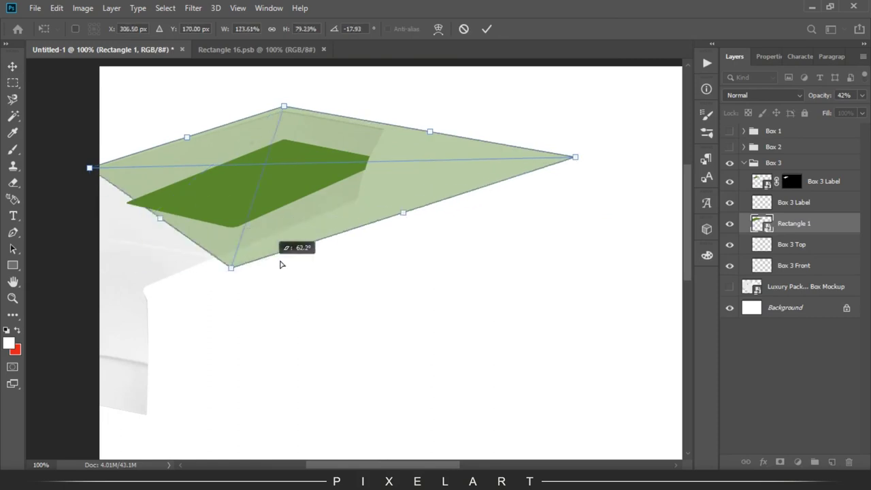
{"action": "mouse_move", "coordinate": [220, 259]}
{"action": "left_mouse_down"}
{"action": "mouse_move", "coordinate": [93, 238]}
{"action": "mouse_move", "coordinate": [331, 229]}
{"action": "mouse_move", "coordinate": [93, 245]}
{"action": "left_mouse_up"}
{"action": "left_click_drag", "start_coordinate": [570, 218], "coordinate": [306, 261]}
{"action": "mouse_move", "coordinate": [293, 186]}
{"action": "left_mouse_down"}
{"action": "mouse_move", "coordinate": [398, 299]}
{"action": "mouse_move", "coordinate": [390, 309]}
{"action": "left_mouse_up"}
{"action": "left_click", "coordinate": [487, 28]}
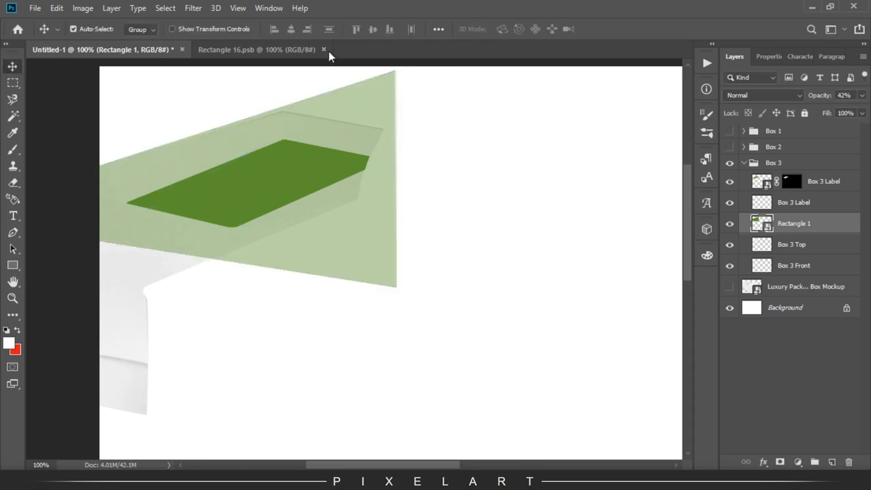
Draw a green rectangle over Box 3's front face at 23% opacity.
{"action": "left_click_drag", "start_coordinate": [420, 274], "coordinate": [420, 234]}
{"action": "left_click", "coordinate": [790, 266]}
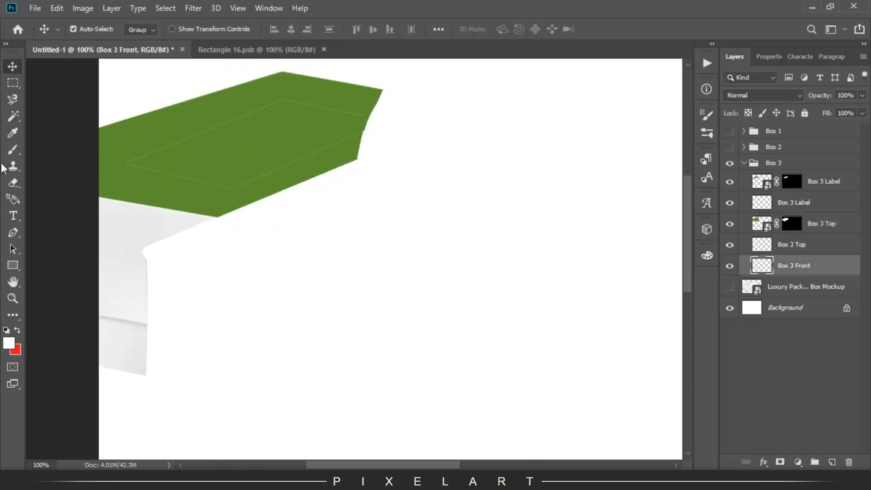
{"action": "key", "text": "u"}
{"action": "left_click_drag", "start_coordinate": [81, 190], "coordinate": [253, 381]}
{"action": "key", "text": "v"}
{"action": "key", "text": "2"}
{"action": "key", "text": "3"}
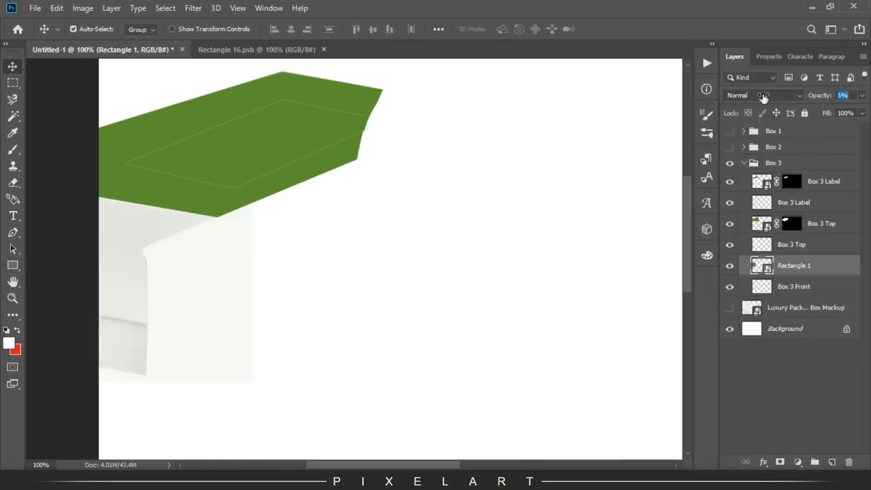
Fit the green rectangle to the front face as 'Box 3 Front' and make it opaque.
{"action": "key", "text": "ctrl+t"}
{"action": "left_click_drag", "start_coordinate": [167, 368], "coordinate": [163, 385]}
{"action": "left_click_drag", "start_coordinate": [251, 310], "coordinate": [225, 307]}
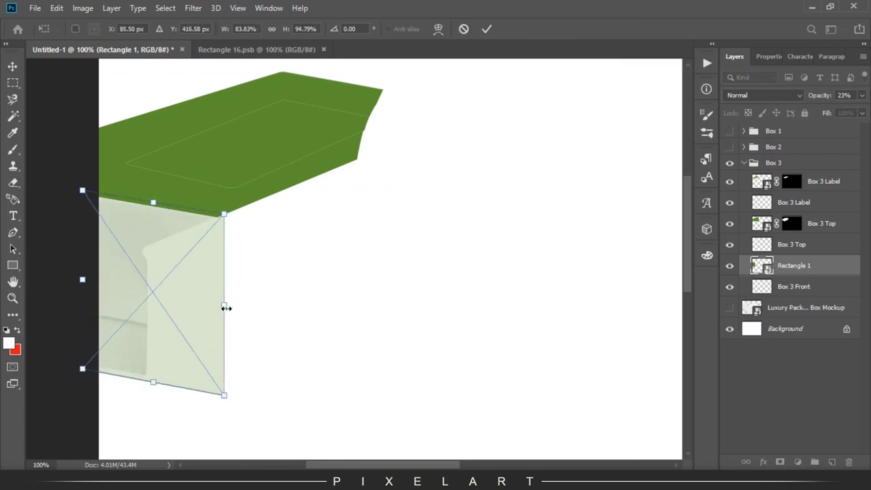
{"action": "key", "text": "Return"}
{"action": "double_click", "coordinate": [796, 287]}
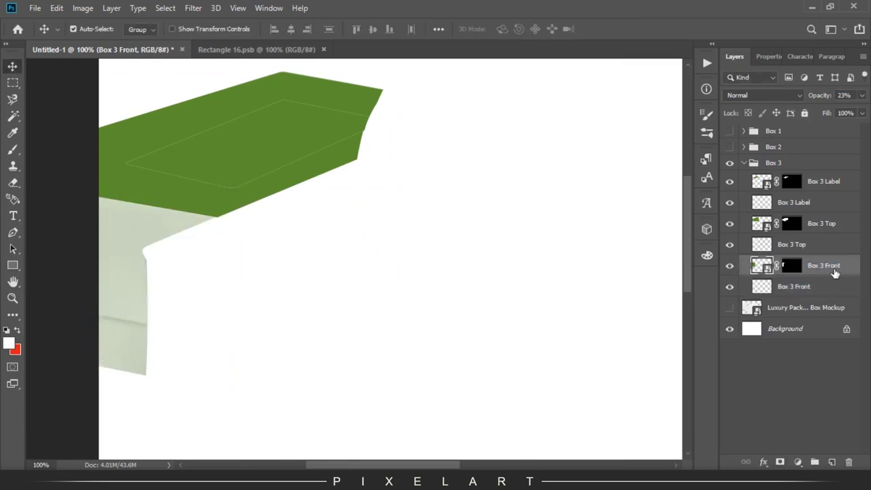
{"action": "key", "text": "9"}
{"action": "key", "text": "7"}
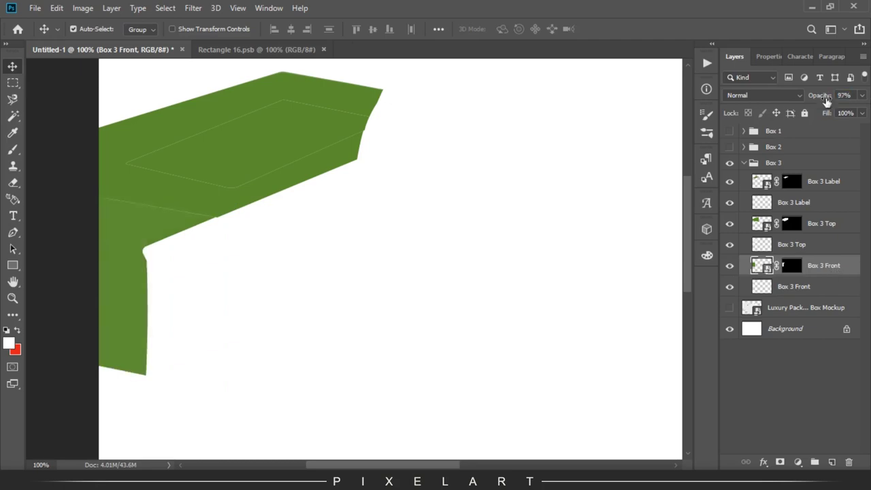
{"action": "left_click", "coordinate": [831, 232]}
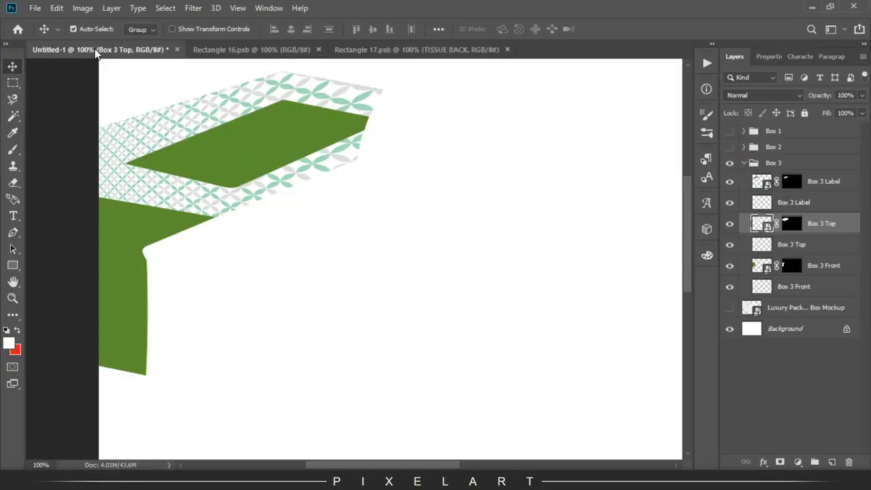
Commit the top panel's mask transform and draw a green rectangle over the lid at 25% opacity.
{"action": "key", "text": "ctrl+t"}
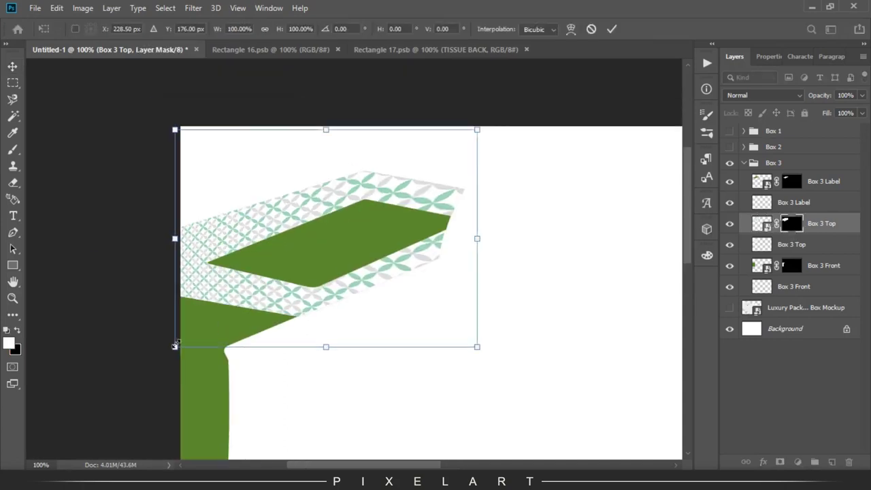
{"action": "key", "text": "Return"}
{"action": "key", "text": "u"}
{"action": "left_click_drag", "start_coordinate": [156, 148], "coordinate": [470, 320]}
{"action": "type", "text": "25"}
{"action": "key", "text": "Return"}
Distort and warp the green rectangle to fit the lid's curved top face.
{"action": "key", "text": "v"}
{"action": "key", "text": "ctrl+t"}
{"action": "left_click_drag", "start_coordinate": [156, 148], "coordinate": [359, 167]}
{"action": "left_click_drag", "start_coordinate": [156, 320], "coordinate": [157, 232]}
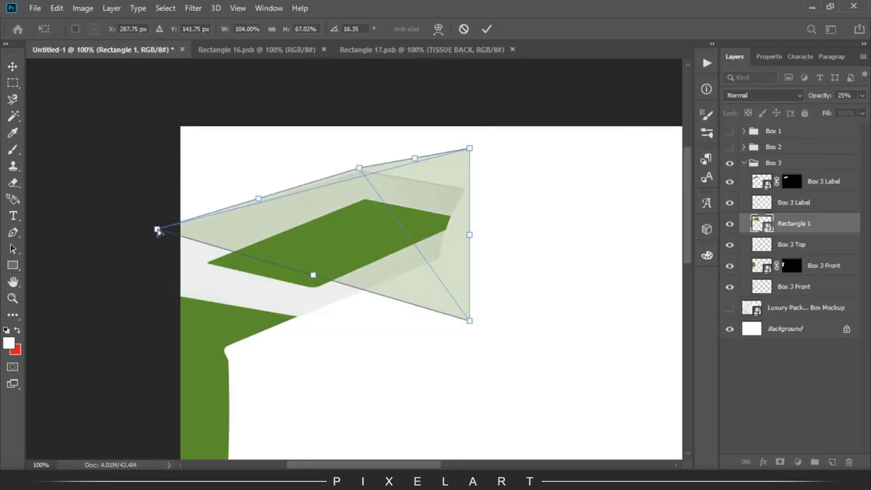
{"action": "left_click_drag", "start_coordinate": [469, 148], "coordinate": [469, 188]}
{"action": "left_click_drag", "start_coordinate": [469, 320], "coordinate": [300, 324]}
{"action": "right_click", "coordinate": [443, 234]}
{"action": "left_click", "coordinate": [409, 313]}
{"action": "mouse_move", "coordinate": [356, 279]}
{"action": "left_mouse_down"}
{"action": "mouse_move", "coordinate": [475, 270]}
{"action": "mouse_move", "coordinate": [421, 282]}
{"action": "left_mouse_up"}
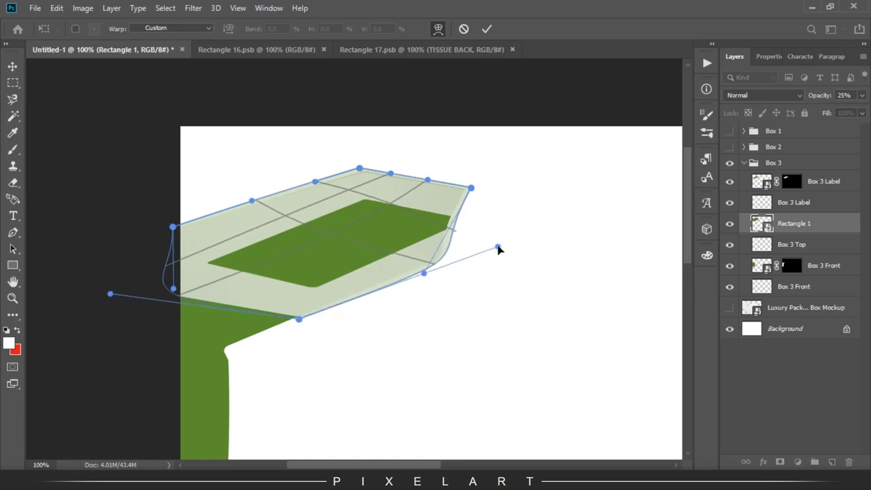
Close the Rectangle 17 document and return to the Rectangle 18 pattern document, zoomed out.
{"action": "left_click", "coordinate": [508, 49]}
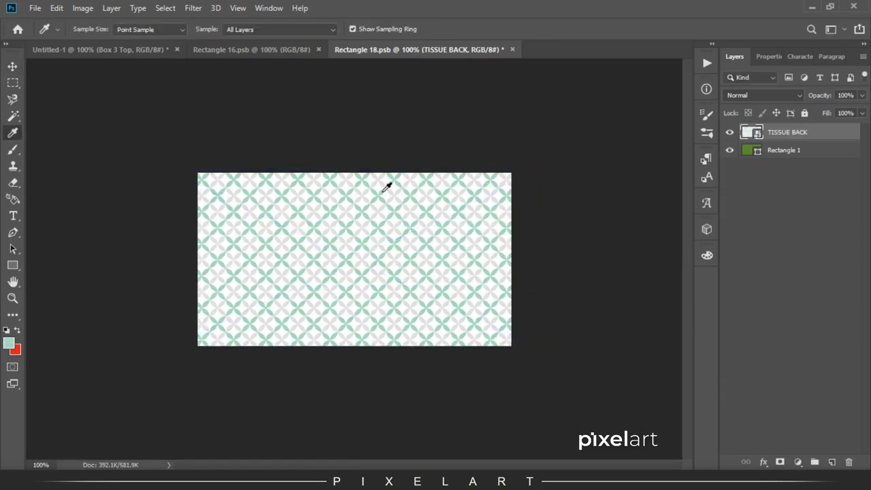
{"action": "left_click", "coordinate": [93, 50]}
{"action": "left_click", "coordinate": [368, 49]}
{"action": "left_click", "coordinate": [35, 8]}
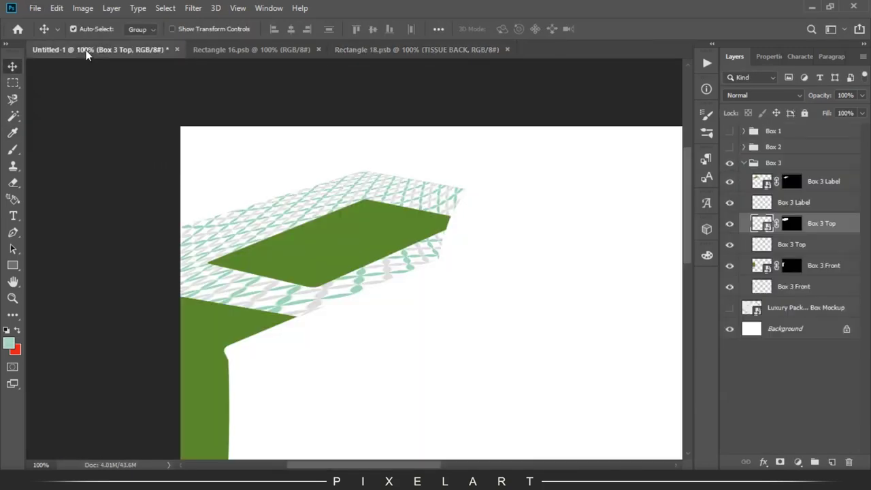
{"action": "key", "text": "ctrl+minus"}
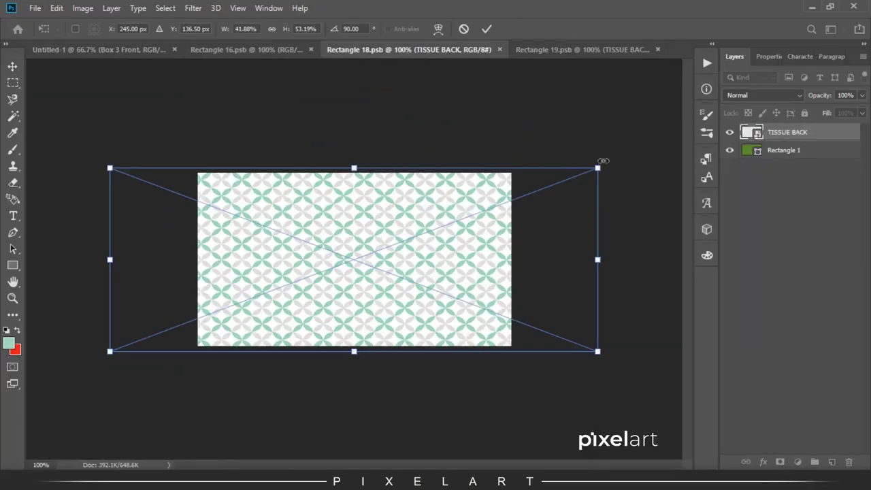
Duplicate the TISSUE BACK pattern layer and stretch the copy over the green band.
{"action": "left_click", "coordinate": [681, 36]}
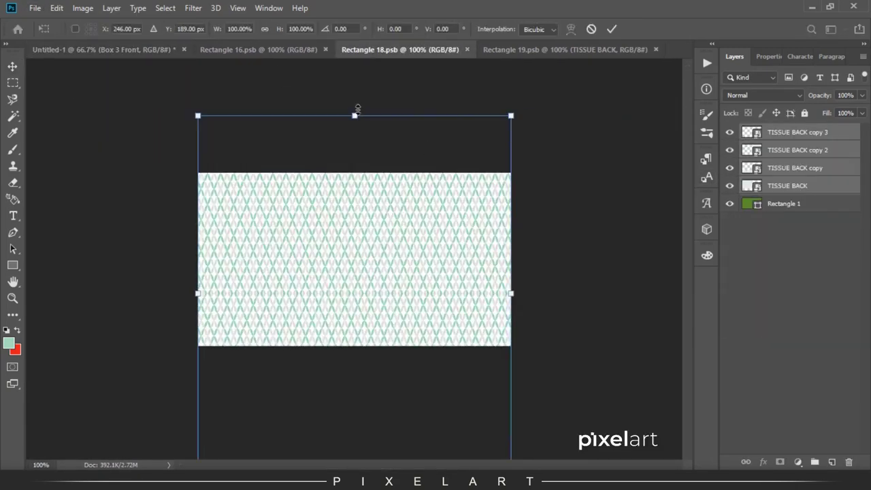
{"action": "left_click_drag", "start_coordinate": [511, 115], "coordinate": [515, 168]}
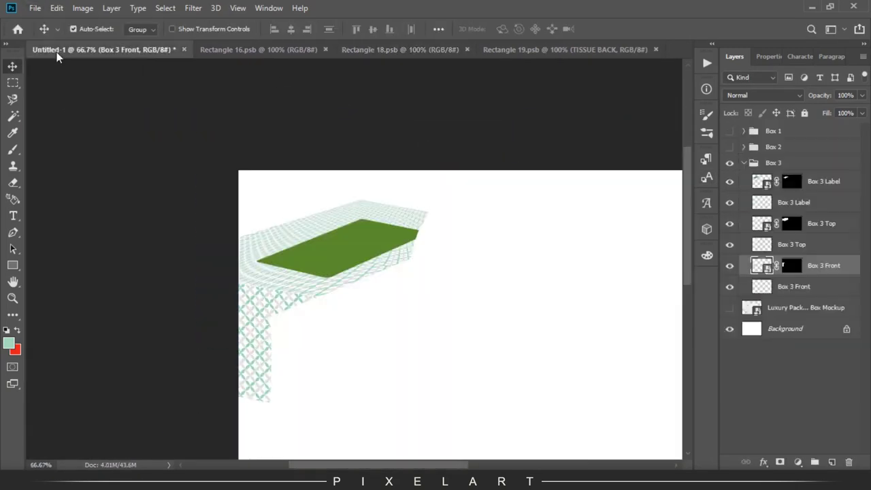
{"action": "key", "text": "Return"}
{"action": "left_click", "coordinate": [71, 52]}
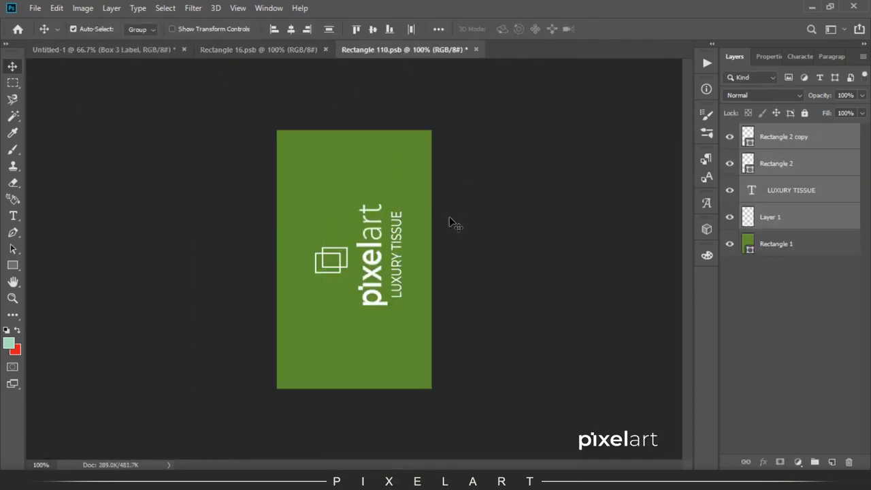
Confirm the darker green label colour and close the Rectangle 110 and Rectangle 16 documents.
{"action": "left_click", "coordinate": [791, 244]}
{"action": "left_click", "coordinate": [107, 50]}
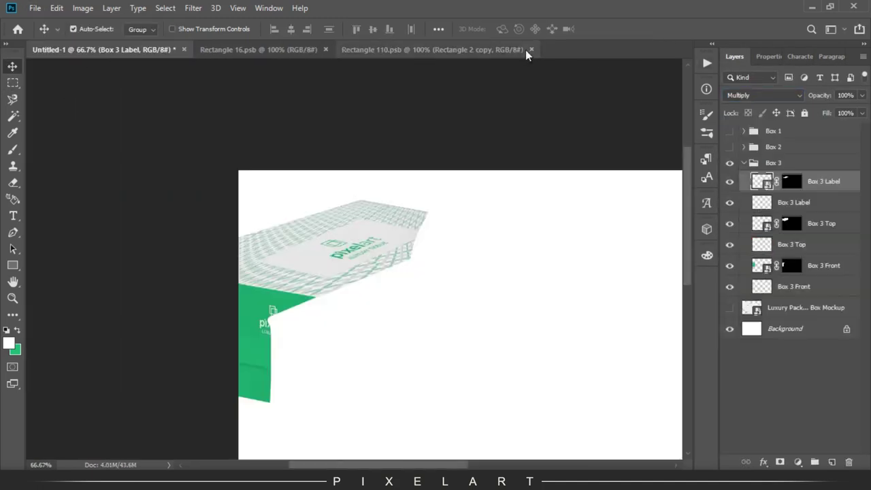
{"action": "left_click", "coordinate": [532, 49]}
{"action": "left_click", "coordinate": [325, 49]}
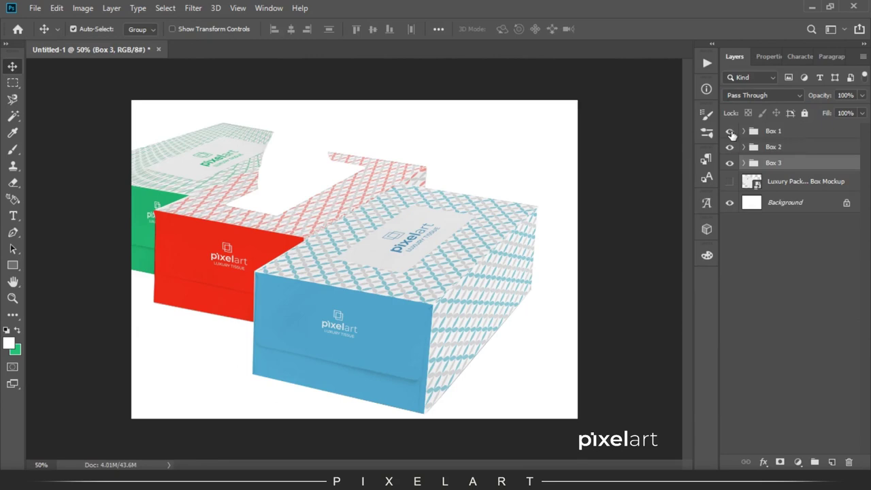
Expand the red box's layer group and select the original Luxury Packaging mockup layer.
{"action": "left_click", "coordinate": [744, 147]}
{"action": "left_click", "coordinate": [803, 307]}
{"action": "key", "text": "ctrl+plus"}
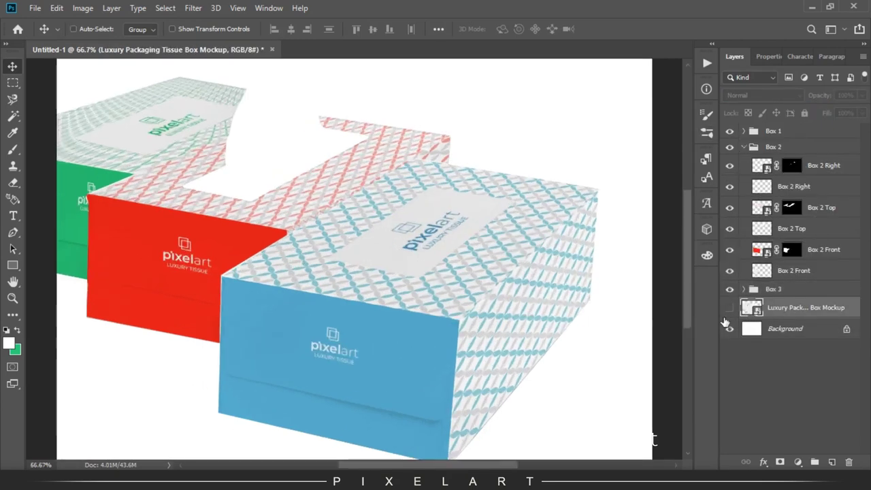
Zoom in and reveal the original mockup's tissue by hiding the white background layer.
{"action": "key", "text": "ctrl+plus"}
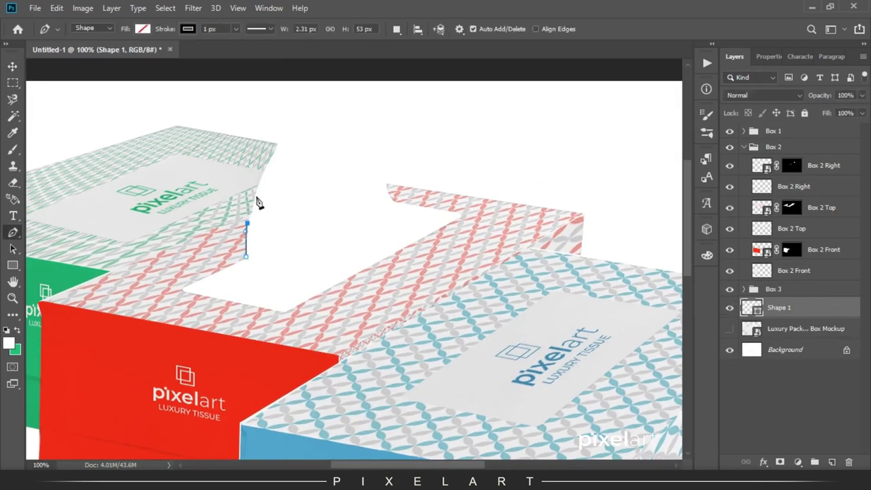
{"action": "key", "text": "ctrl+plus"}
{"action": "key", "text": "ctrl+plus"}
{"action": "key", "text": "ctrl+z"}
{"action": "key", "text": "ctrl+z"}
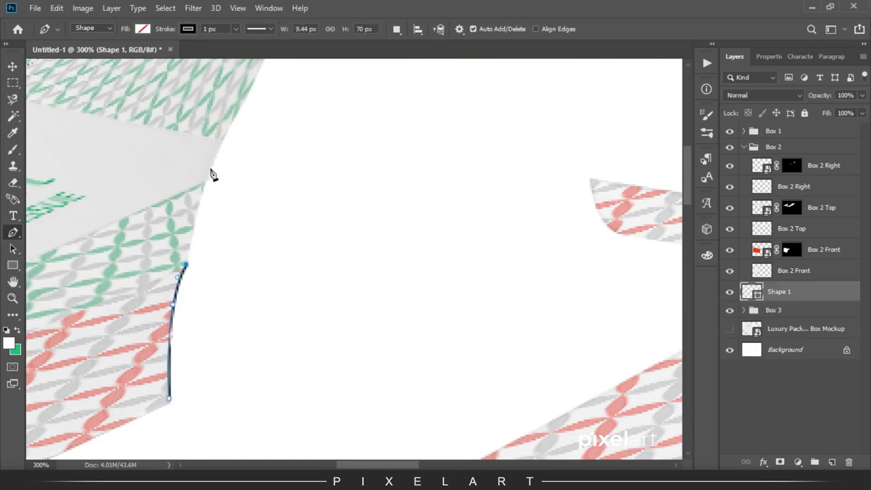
{"action": "scroll", "coordinate": [242, 303], "scroll_direction": "up", "scroll_amount": 5}
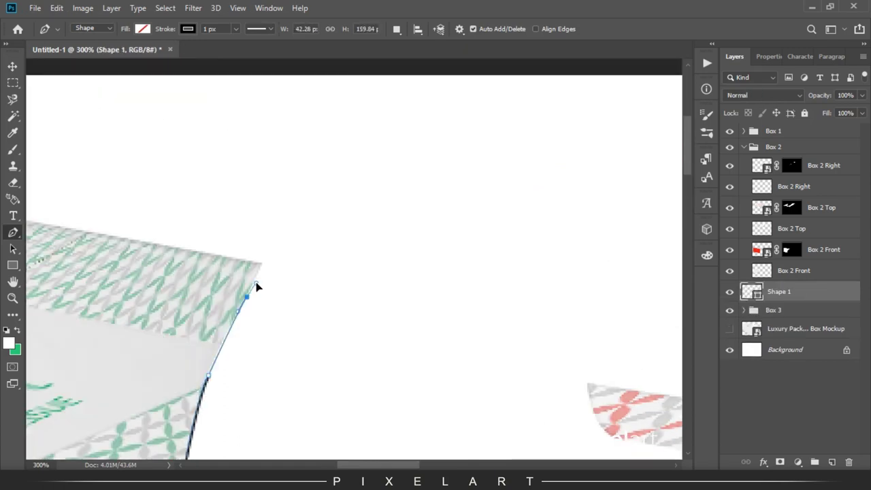
{"action": "left_click", "coordinate": [730, 350]}
{"action": "left_click", "coordinate": [730, 329]}
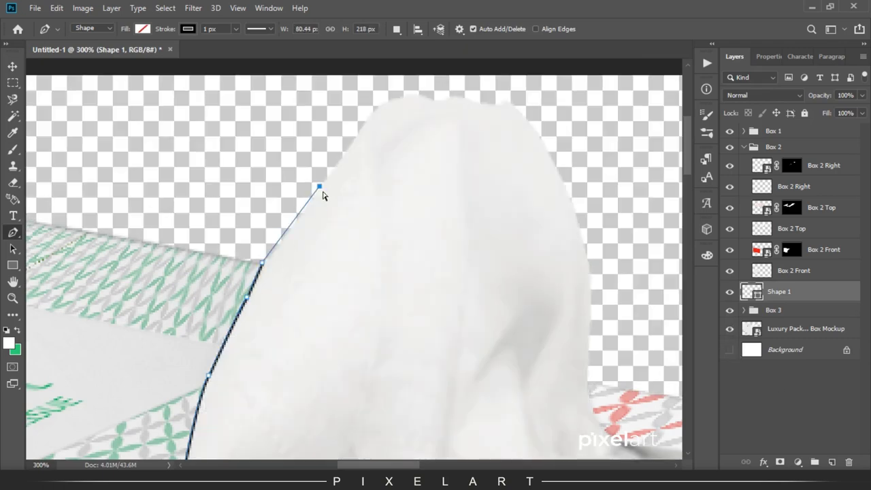
{"action": "left_click_drag", "start_coordinate": [323, 194], "coordinate": [324, 253]}
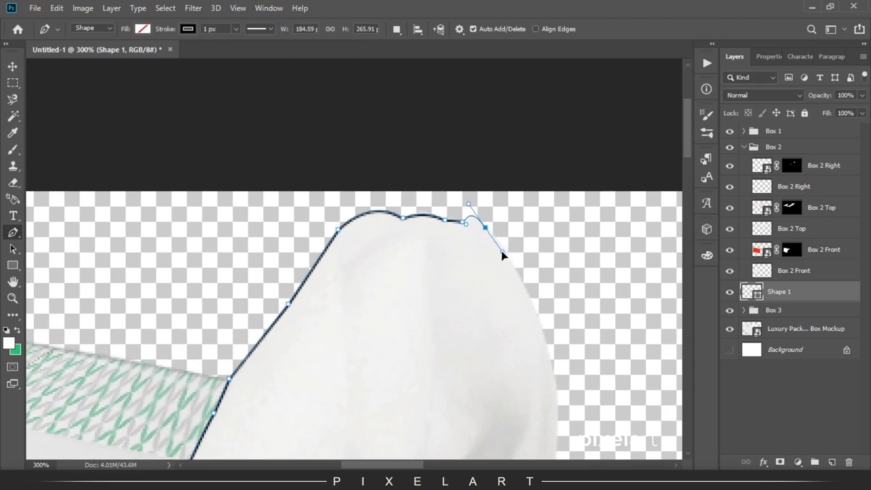
Trace the outline of the tissue sheet poking out of the box with the Pen tool.
{"action": "left_click_drag", "start_coordinate": [503, 253], "coordinate": [420, 158]}
{"action": "left_click_drag", "start_coordinate": [461, 231], "coordinate": [474, 275]}
{"action": "scroll", "coordinate": [463, 238], "scroll_direction": "down", "scroll_amount": 3}
{"action": "left_click_drag", "start_coordinate": [463, 187], "coordinate": [464, 205]}
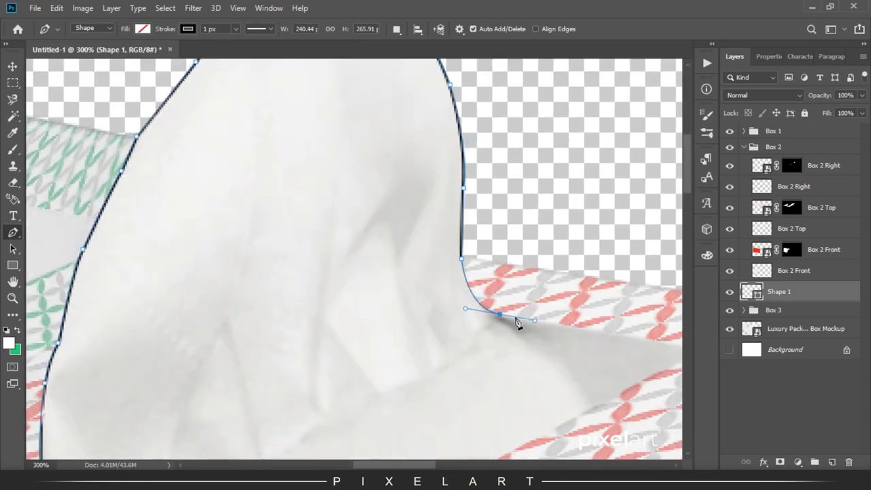
{"action": "left_click_drag", "start_coordinate": [610, 350], "coordinate": [449, 272]}
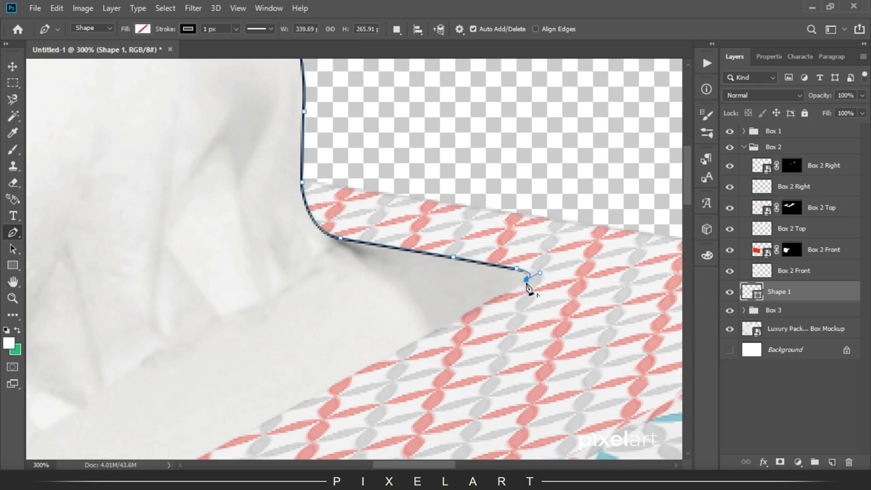
{"action": "left_click_drag", "start_coordinate": [530, 285], "coordinate": [262, 373]}
{"action": "mouse_move", "coordinate": [283, 312]}
{"action": "left_mouse_down"}
{"action": "mouse_move", "coordinate": [431, 304]}
{"action": "mouse_move", "coordinate": [91, 346]}
{"action": "mouse_move", "coordinate": [334, 341]}
{"action": "left_mouse_up"}
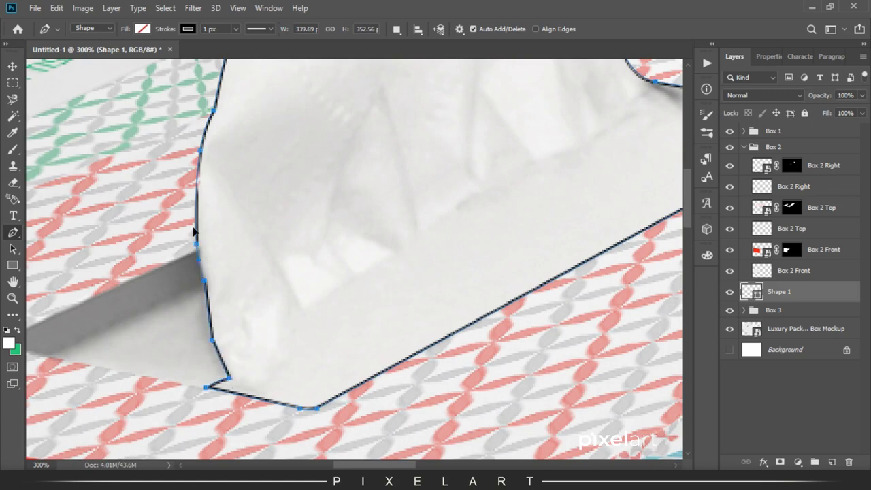
{"action": "key", "text": "ctrl+minus"}
{"action": "key", "text": "ctrl+minus"}
{"action": "key", "text": "ctrl+minus"}
Load the tissue path as a selection, Copy Merged, and Paste in Place below Box 2 Front.
{"action": "left_click", "coordinate": [757, 327]}
{"action": "key", "text": "ctrl+Return"}
{"action": "left_click", "coordinate": [56, 8]}
{"action": "left_click", "coordinate": [127, 113]}
{"action": "left_click", "coordinate": [794, 270]}
{"action": "left_click_drag", "start_coordinate": [802, 291], "coordinate": [802, 300]}
{"action": "left_click", "coordinate": [56, 8]}
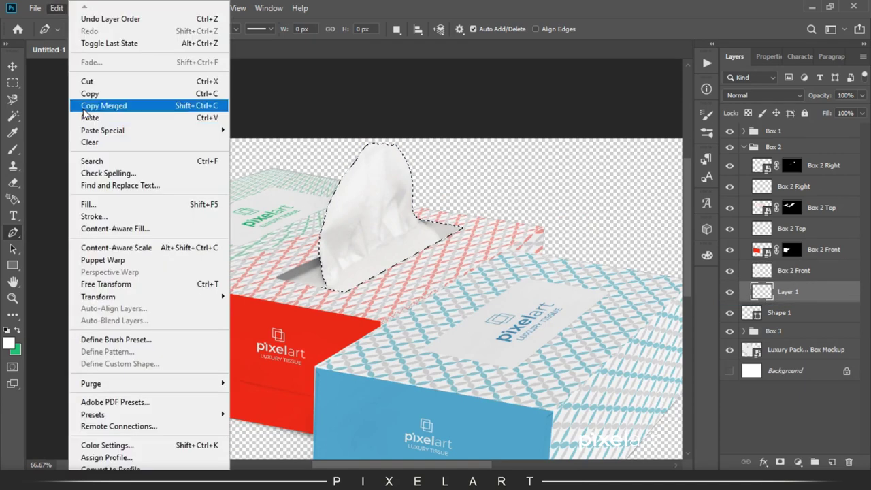
{"action": "left_click", "coordinate": [262, 142]}
{"action": "key", "text": "v"}
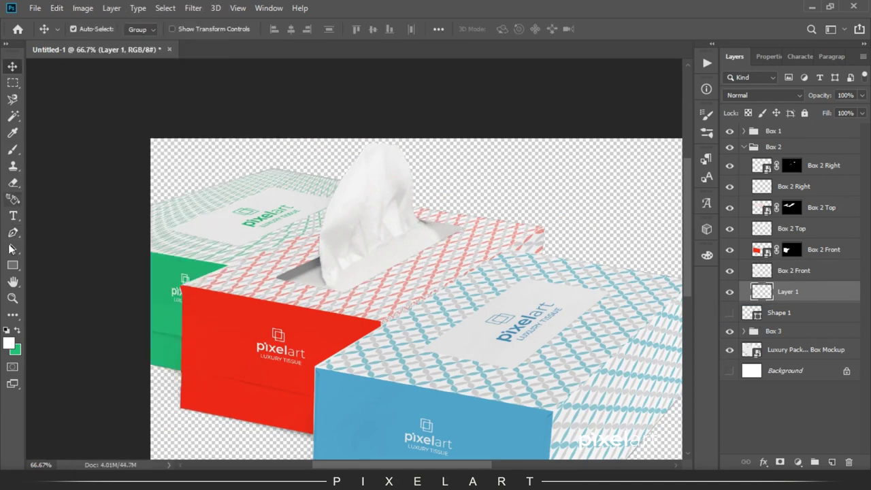
Draw a rectangle over the tissue and fill it with a light cream colour.
{"action": "left_click_drag", "start_coordinate": [429, 289], "coordinate": [451, 297]}
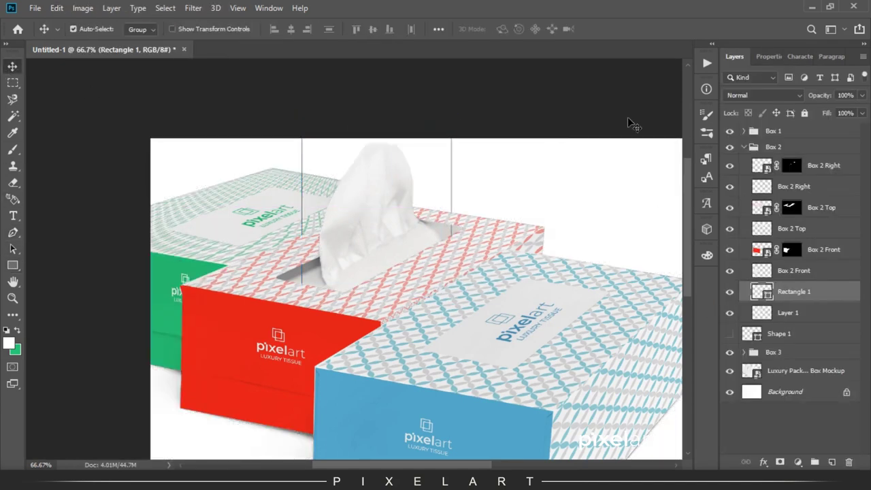
{"action": "left_click", "coordinate": [734, 136]}
{"action": "left_click", "coordinate": [747, 201]}
{"action": "left_click", "coordinate": [17, 331]}
{"action": "left_click", "coordinate": [12, 132]}
{"action": "left_click", "coordinate": [16, 350]}
{"action": "left_click", "coordinate": [689, 386]}
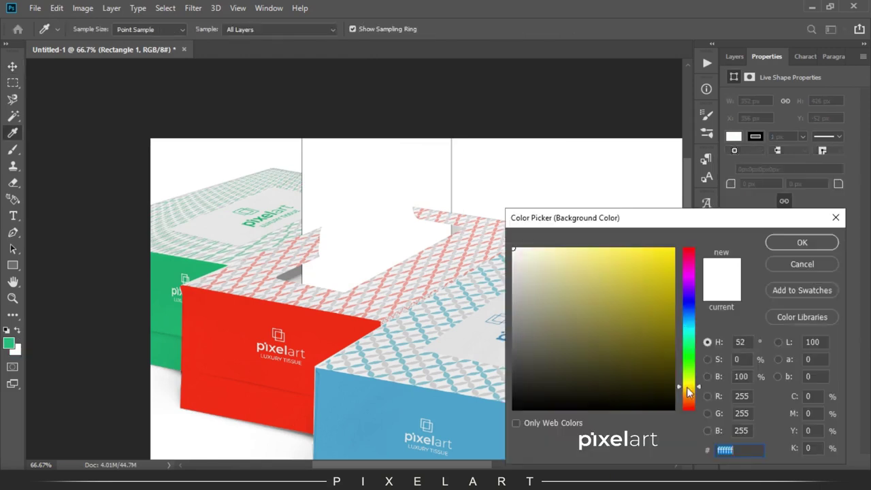
{"action": "left_click", "coordinate": [830, 252]}
{"action": "left_click", "coordinate": [734, 137]}
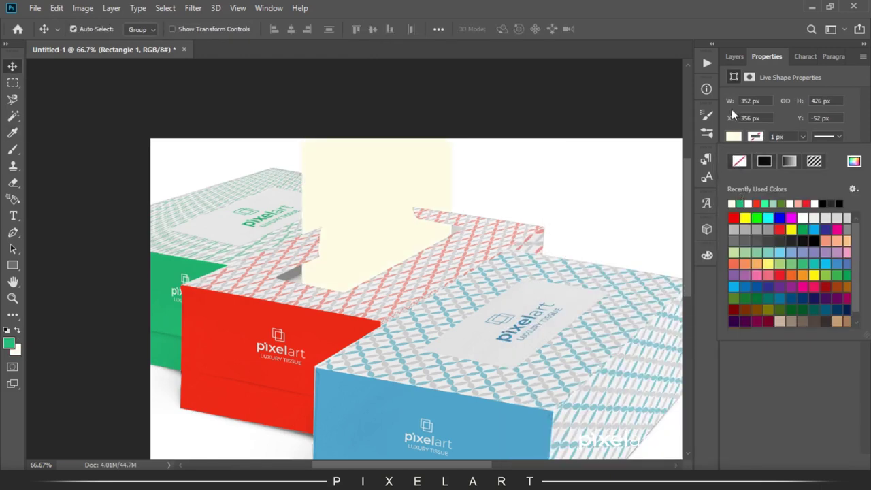
Mask the cream rectangle to the tissue, set it to Multiply, and unlock the Background layer.
{"action": "left_click", "coordinate": [734, 57]}
{"action": "right_click", "coordinate": [792, 292]}
{"action": "key", "text": "Escape"}
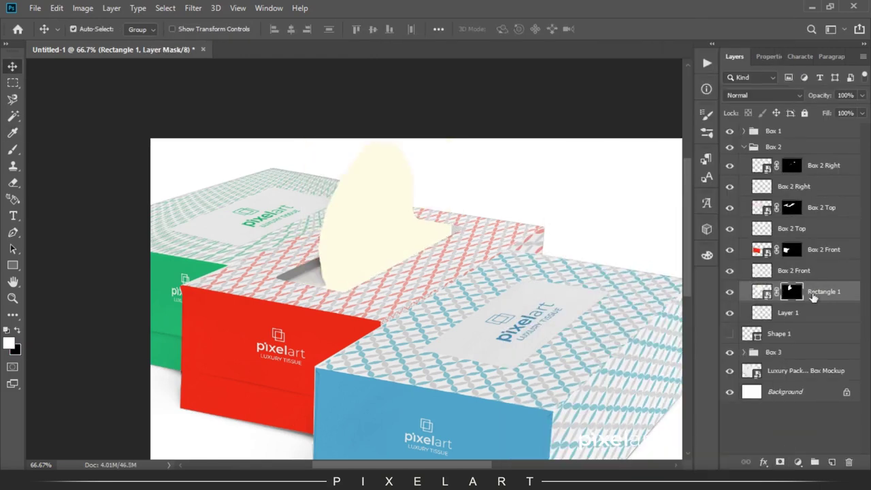
{"action": "left_click", "coordinate": [763, 95]}
{"action": "left_click", "coordinate": [761, 145]}
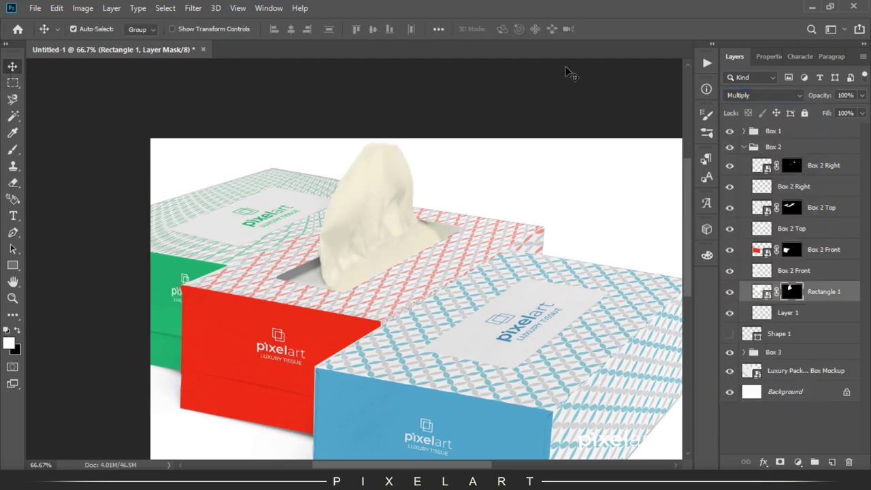
{"action": "key", "text": "ctrl+minus"}
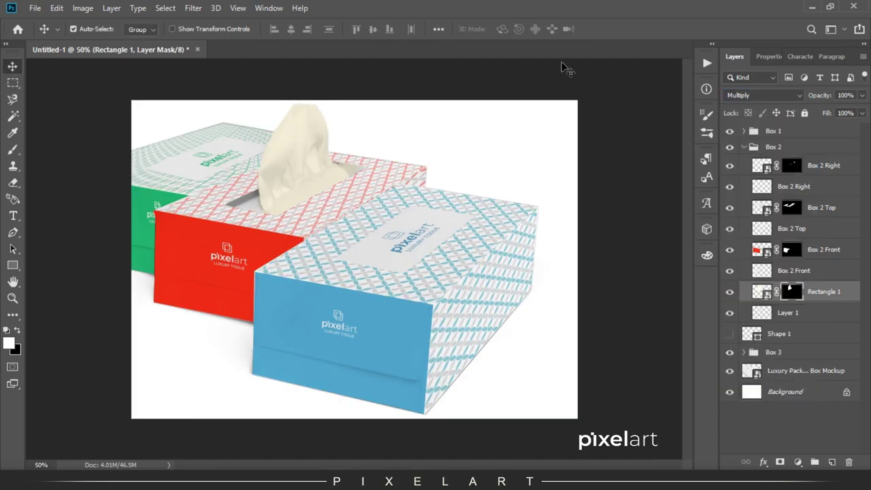
{"action": "left_click", "coordinate": [847, 392]}
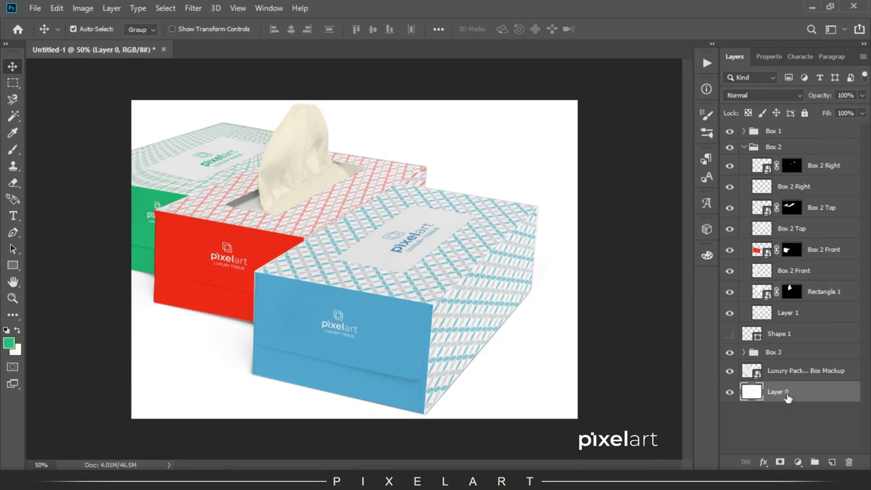
Drag a vertical gradient on Layer 0 running from white at the top to mint green.
{"action": "left_click_drag", "start_coordinate": [386, 126], "coordinate": [386, 415]}
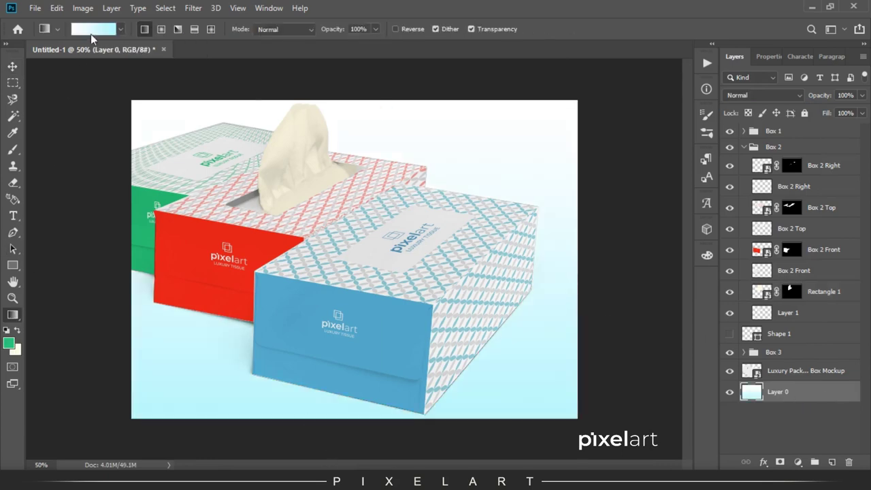
{"action": "left_click", "coordinate": [91, 33]}
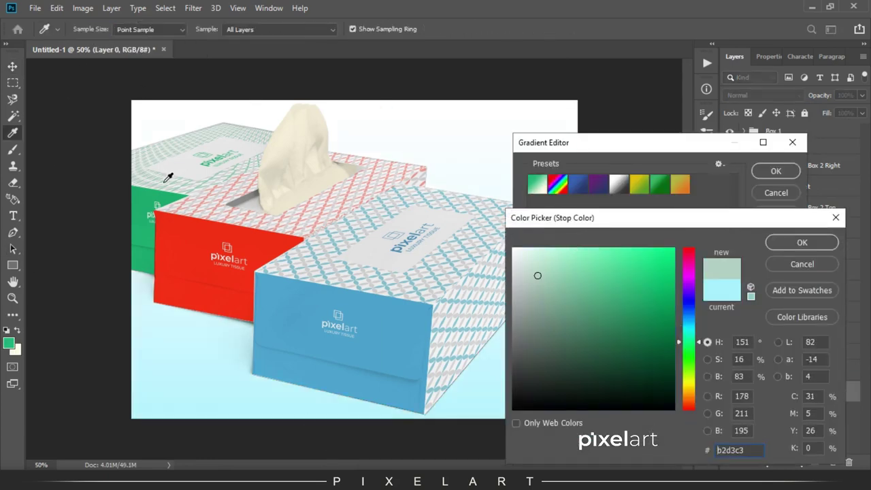
{"action": "scroll", "coordinate": [168, 176], "scroll_direction": "up", "scroll_amount": 3}
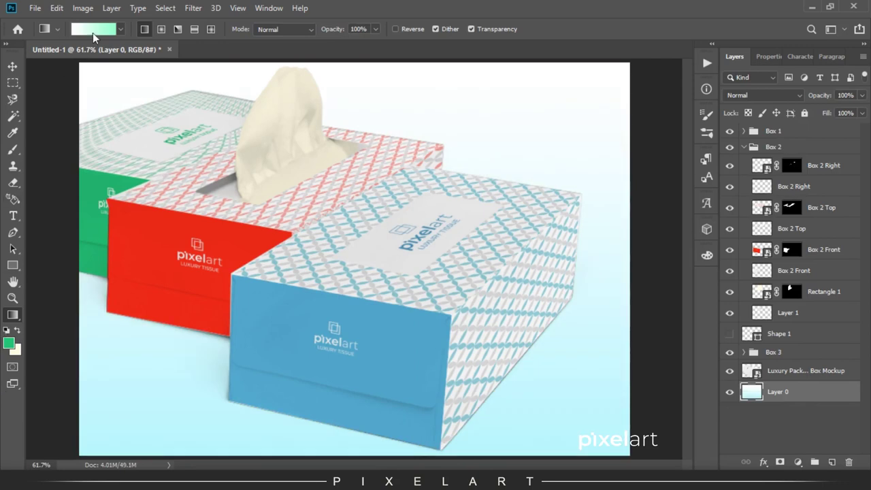
{"action": "left_click", "coordinate": [93, 29]}
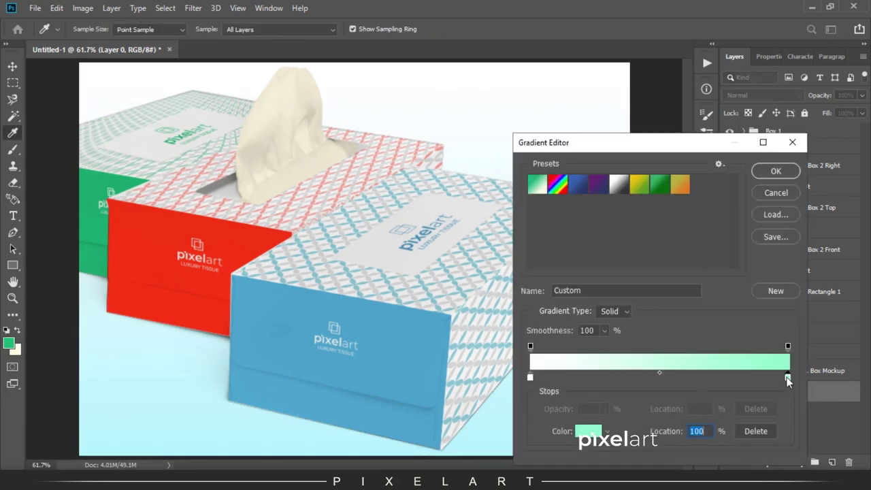
{"action": "left_click", "coordinate": [582, 431]}
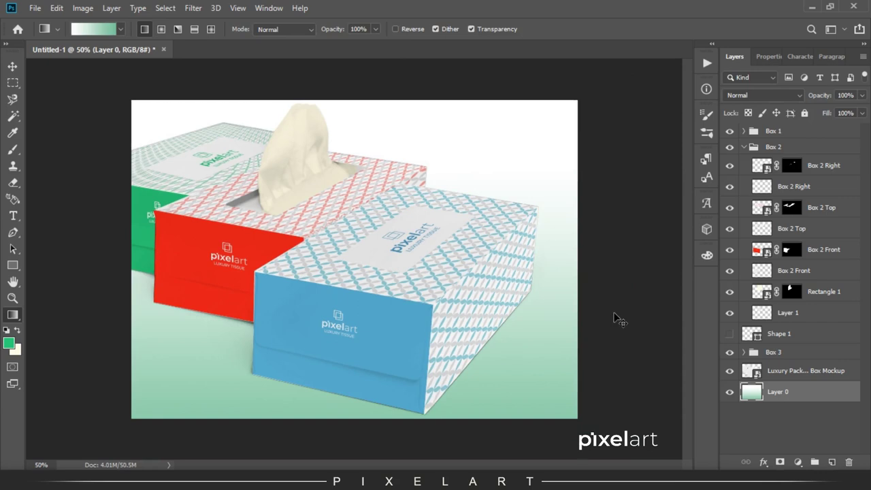
{"action": "key", "text": "v"}
{"action": "double_click", "coordinate": [762, 293]}
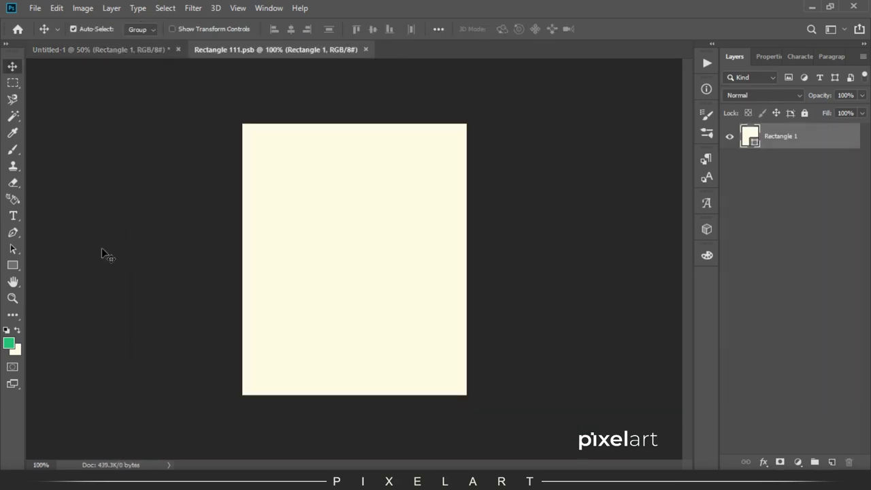
Draw a no-fill rectangle with a dotted outline over the cream sheet.
{"action": "key", "text": "u"}
{"action": "left_click_drag", "start_coordinate": [251, 92], "coordinate": [458, 450]}
{"action": "left_click", "coordinate": [734, 136]}
{"action": "left_click", "coordinate": [734, 136]}
{"action": "left_click", "coordinate": [828, 137]}
{"action": "left_click", "coordinate": [803, 197]}
Duplicate the dotted rectangle and narrow the copies to form the first stripe lines.
{"action": "left_click", "coordinate": [13, 66]}
{"action": "left_click", "coordinate": [735, 57]}
{"action": "right_click", "coordinate": [811, 136]}
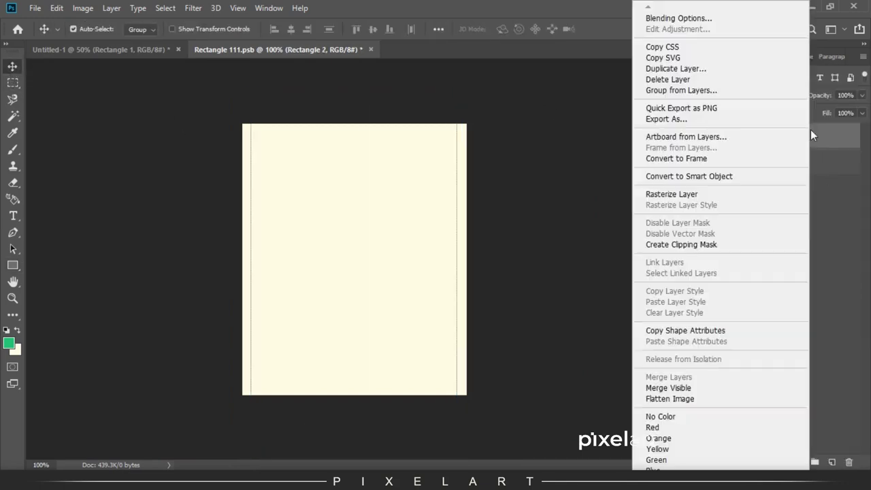
{"action": "left_click", "coordinate": [674, 68]}
{"action": "key", "text": "ctrl+t"}
{"action": "left_click_drag", "start_coordinate": [458, 271], "coordinate": [432, 271]}
{"action": "key", "text": "Return"}
{"action": "key", "text": "ctrl+j"}
{"action": "key", "text": "ctrl+t"}
{"action": "key", "text": "Return"}
{"action": "key", "text": "ctrl+t"}
{"action": "left_click_drag", "start_coordinate": [282, 271], "coordinate": [276, 278]}
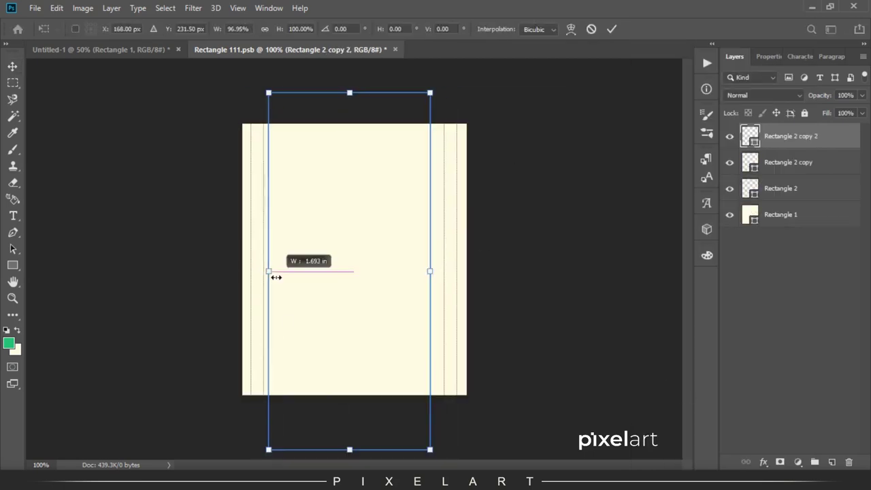
{"action": "key", "text": "Return"}
Keep duplicating and narrowing the dotted rectangle to add more stripe lines.
{"action": "key", "text": "ctrl+j"}
{"action": "key", "text": "ctrl+t"}
{"action": "left_click_drag", "start_coordinate": [430, 271], "coordinate": [389, 276]}
{"action": "key", "text": "Return"}
{"action": "key", "text": "Return"}
{"action": "key", "text": "ctrl+j"}
{"action": "key", "text": "ctrl+t"}
{"action": "key", "text": "Return"}
{"action": "key", "text": "ctrl+j"}
{"action": "key", "text": "ctrl+t"}
Place the pixelart logo upright, fill its selection with cream on a new layer, and duplicate it.
{"action": "key", "text": "Return"}
{"action": "key", "text": "ctrl+j"}
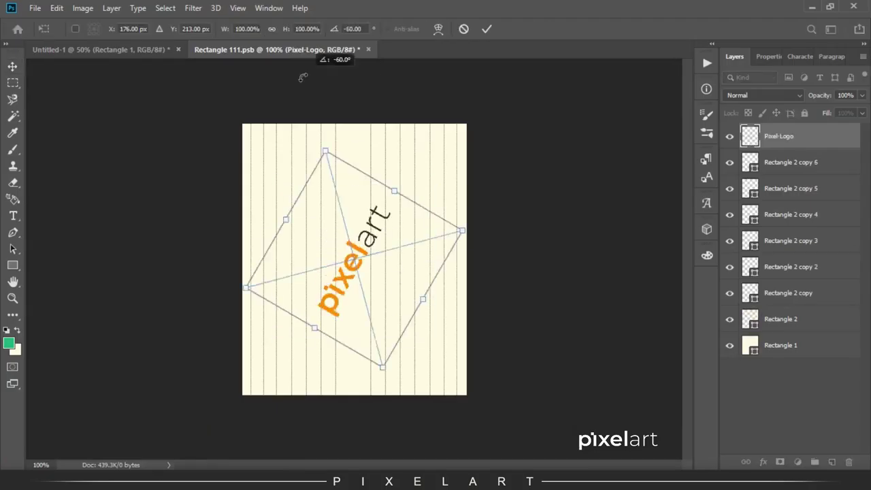
{"action": "mouse_move", "coordinate": [303, 77]}
{"action": "left_mouse_down"}
{"action": "mouse_move", "coordinate": [418, 185]}
{"action": "mouse_move", "coordinate": [375, 350]}
{"action": "mouse_move", "coordinate": [383, 325]}
{"action": "left_mouse_up"}
{"action": "key", "text": "Return"}
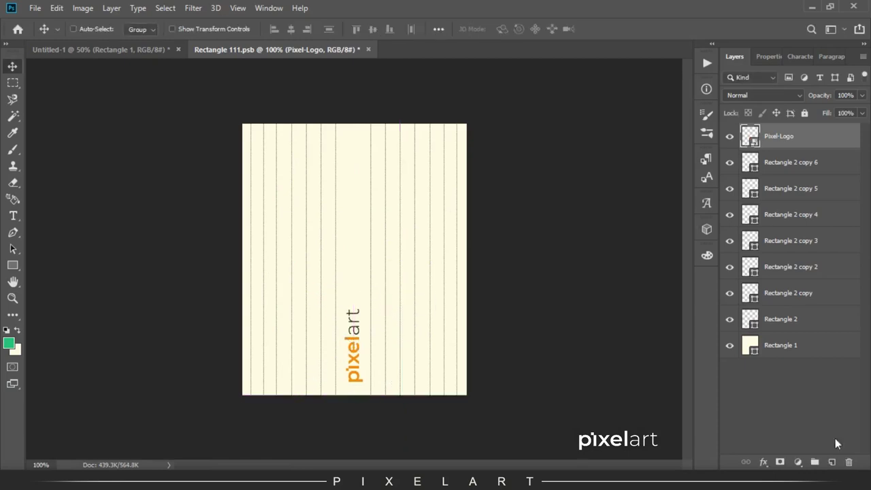
{"action": "left_click", "coordinate": [832, 463]}
{"action": "left_click", "coordinate": [750, 162], "text": "ctrl"}
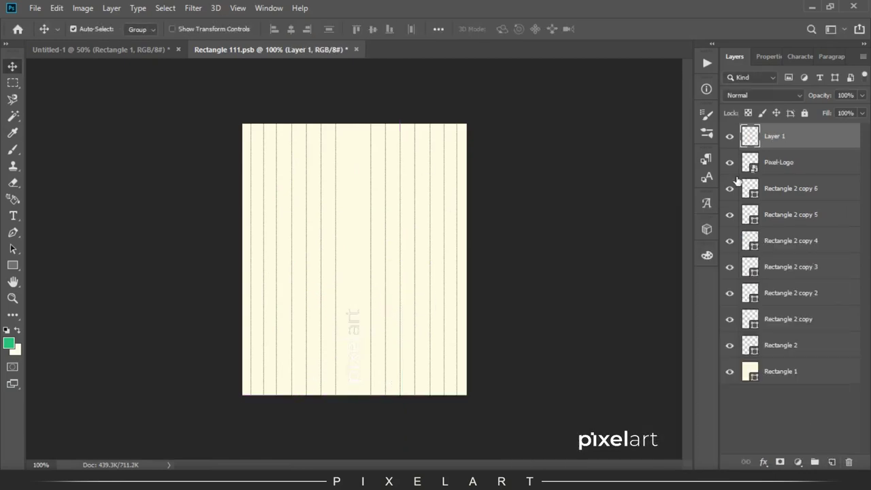
{"action": "left_click", "coordinate": [16, 351]}
{"action": "left_click", "coordinate": [799, 241]}
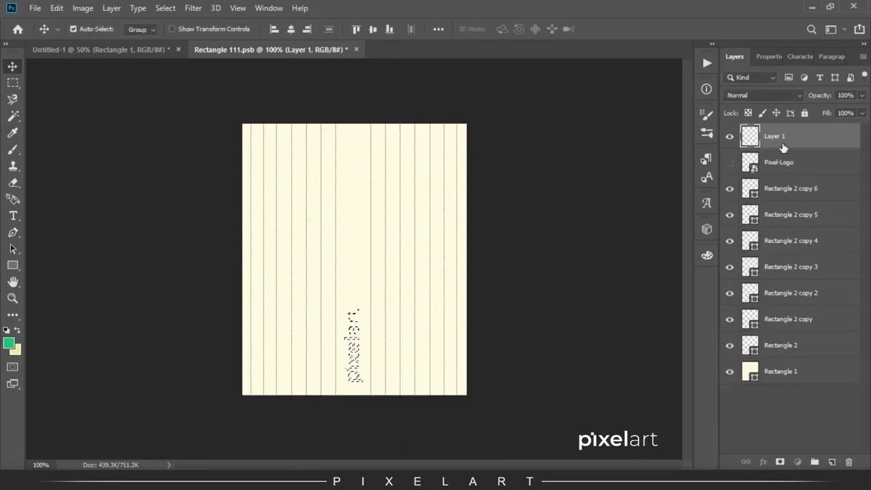
{"action": "key", "text": "ctrl+j"}
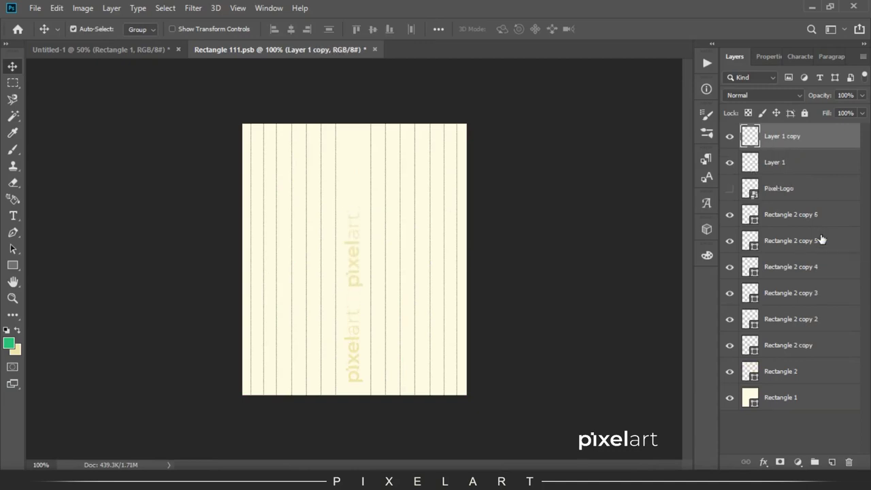
Save the updated tissue pattern document and switch back to the Untitled-1 box mockup.
{"action": "left_click", "coordinate": [34, 7]}
{"action": "left_click", "coordinate": [77, 121]}
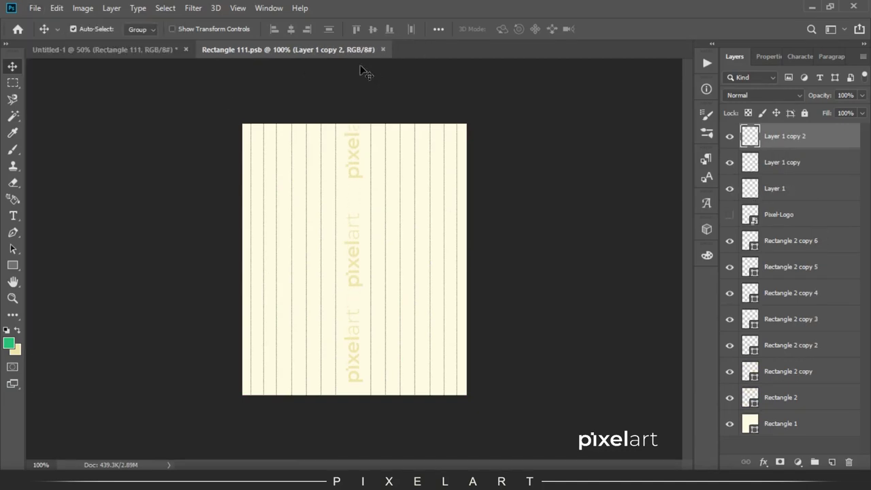
{"action": "key", "text": "ctrl+Tab"}
{"action": "left_click", "coordinate": [266, 51]}
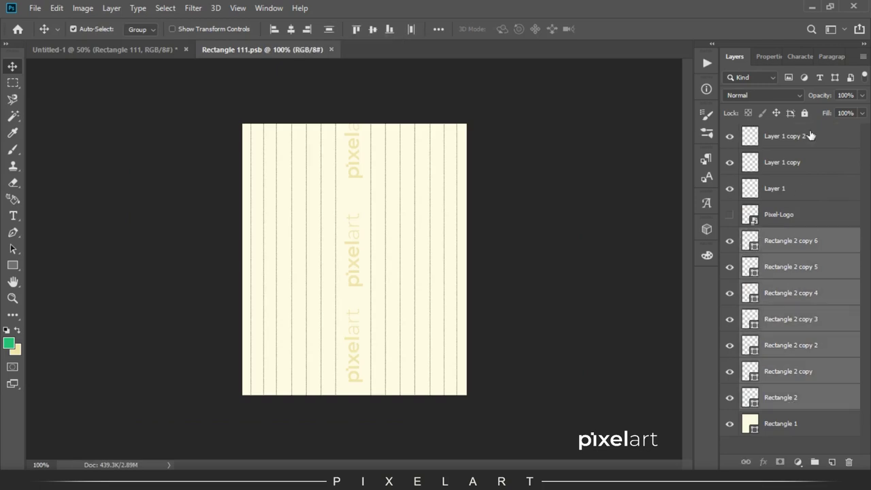
{"action": "left_click", "coordinate": [34, 7]}
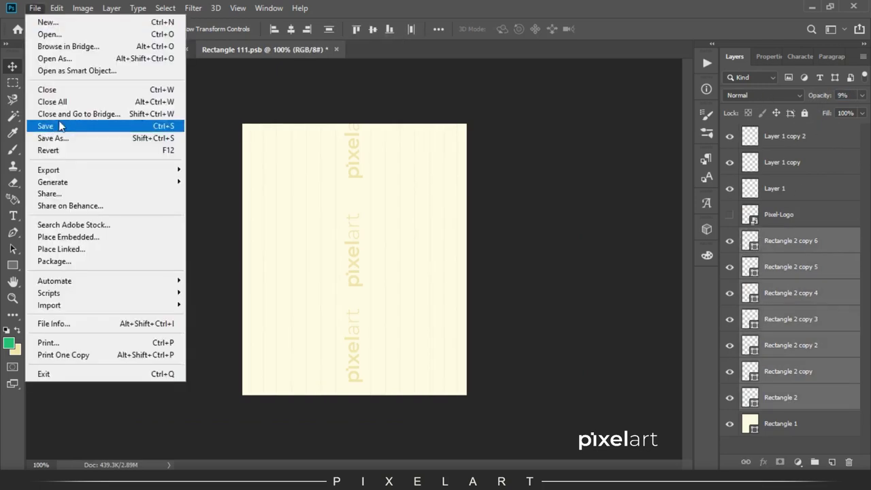
{"action": "left_click", "coordinate": [78, 122]}
{"action": "left_click", "coordinate": [96, 50]}
{"action": "key", "text": "ctrl+Tab"}
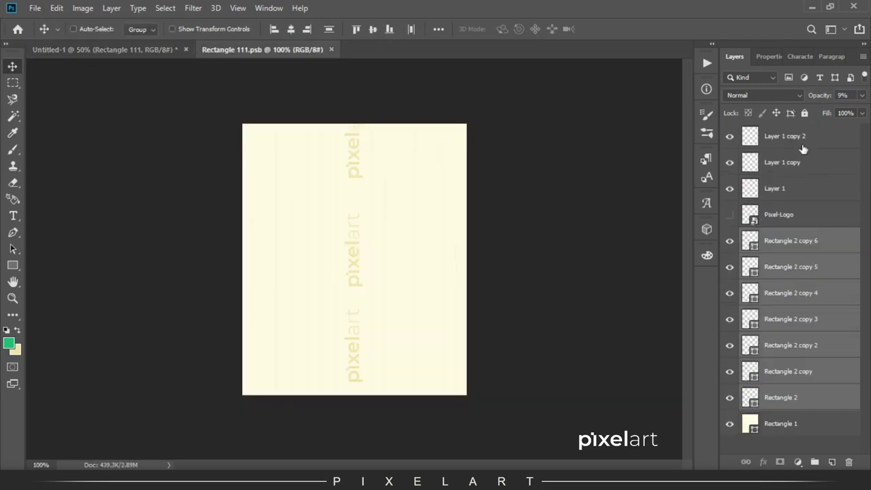
{"action": "left_click", "coordinate": [34, 8]}
{"action": "left_click", "coordinate": [77, 122]}
{"action": "left_click", "coordinate": [95, 50]}
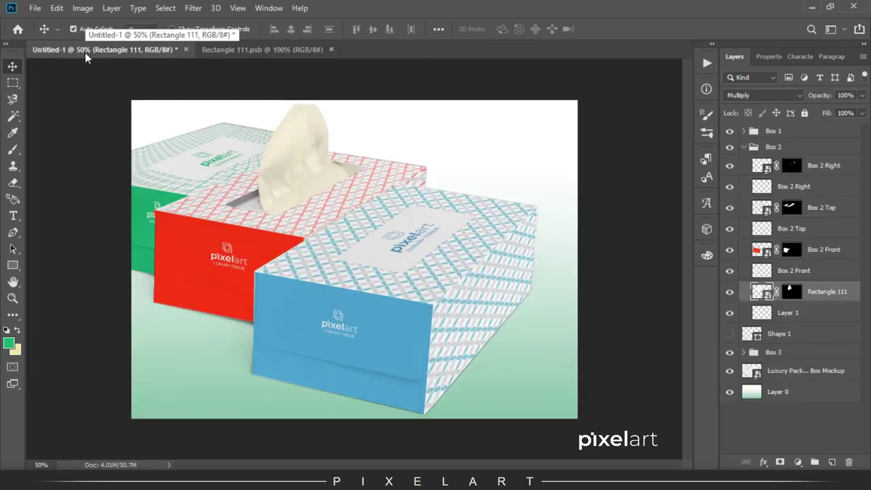
Duplicate the Box Mockup layer and move the copy to the top of the layer stack.
{"action": "key", "text": "ctrl+0"}
{"action": "left_click", "coordinate": [806, 371]}
{"action": "right_click", "coordinate": [804, 373]}
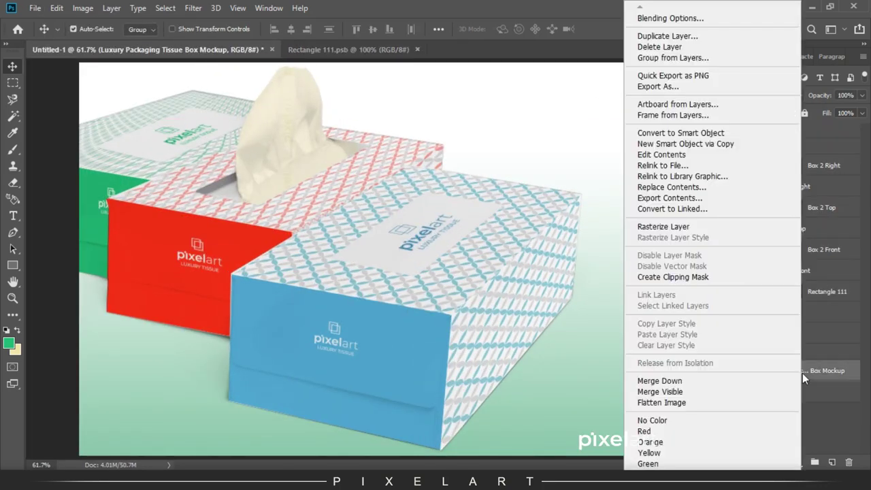
{"action": "left_click", "coordinate": [671, 44]}
{"action": "left_click", "coordinate": [553, 124]}
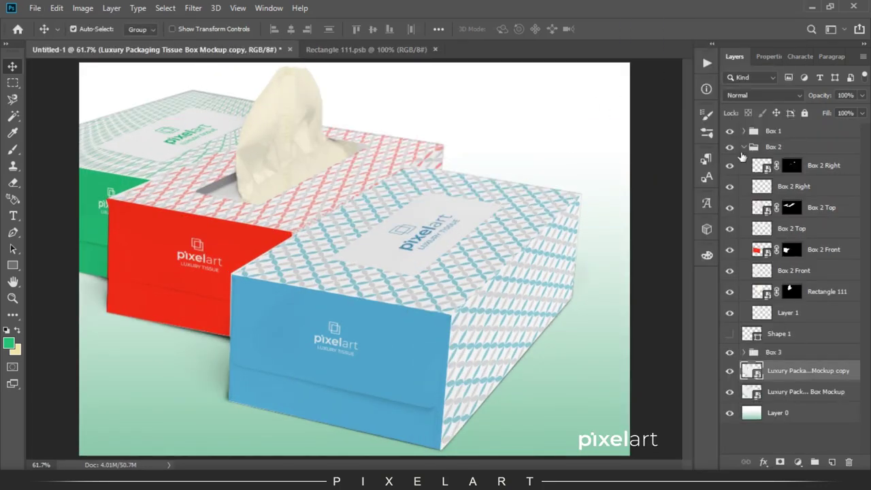
{"action": "left_click", "coordinate": [744, 147]}
{"action": "left_click_drag", "start_coordinate": [807, 202], "coordinate": [798, 127]}
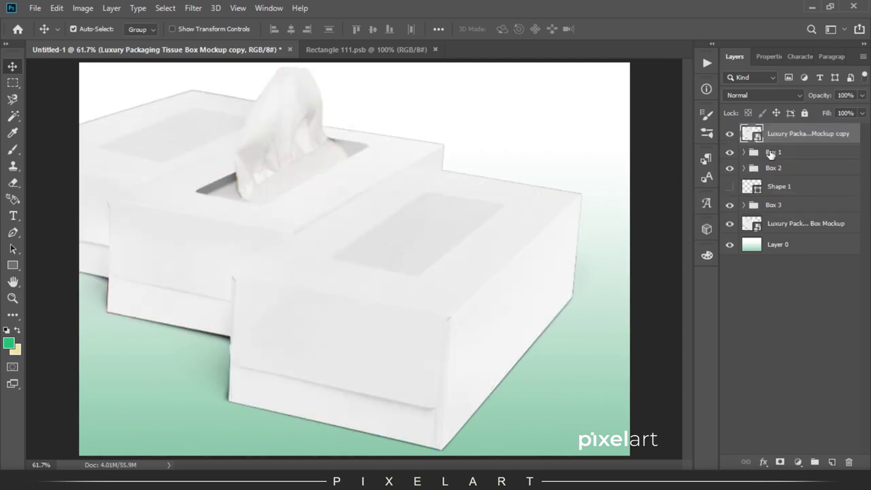
Add a Levels adjustment that darkens the black point and sets the midtones to about 0.48.
{"action": "left_click", "coordinate": [801, 462]}
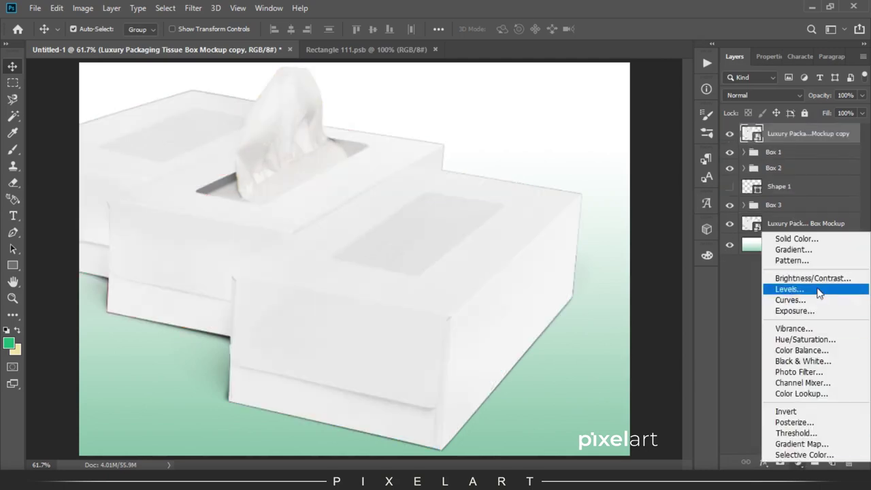
{"action": "left_click", "coordinate": [820, 290]}
{"action": "left_click_drag", "start_coordinate": [747, 191], "coordinate": [747, 191]}
{"action": "left_click_drag", "start_coordinate": [806, 190], "coordinate": [823, 192]}
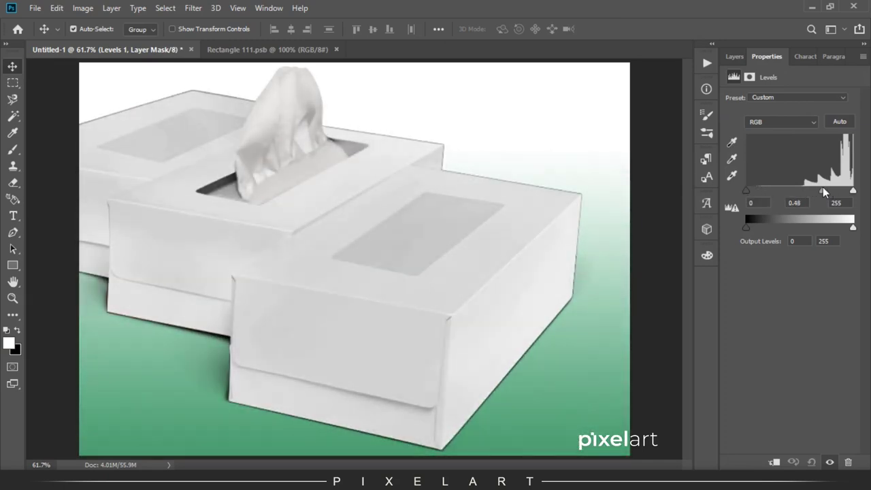
{"action": "left_click", "coordinate": [735, 57]}
Add a Curves adjustment with a reshaped curve for more contrast.
{"action": "left_click", "coordinate": [800, 462]}
{"action": "left_click", "coordinate": [793, 304]}
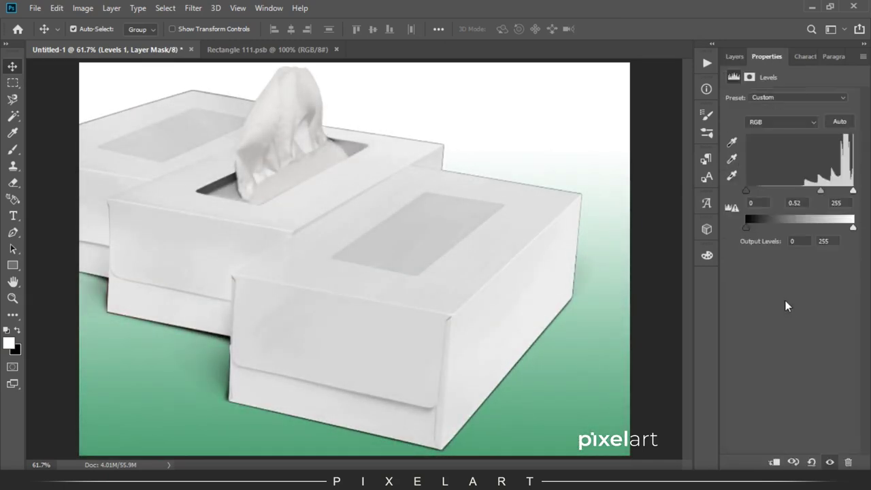
{"action": "mouse_move", "coordinate": [782, 179]}
{"action": "left_mouse_down"}
{"action": "mouse_move", "coordinate": [787, 204]}
{"action": "mouse_move", "coordinate": [834, 166]}
{"action": "mouse_move", "coordinate": [825, 165]}
{"action": "left_mouse_up"}
{"action": "left_click", "coordinate": [732, 58]}
Add a Vibrance adjustment with vibrance −4 and saturation +8.
{"action": "left_click", "coordinate": [799, 463]}
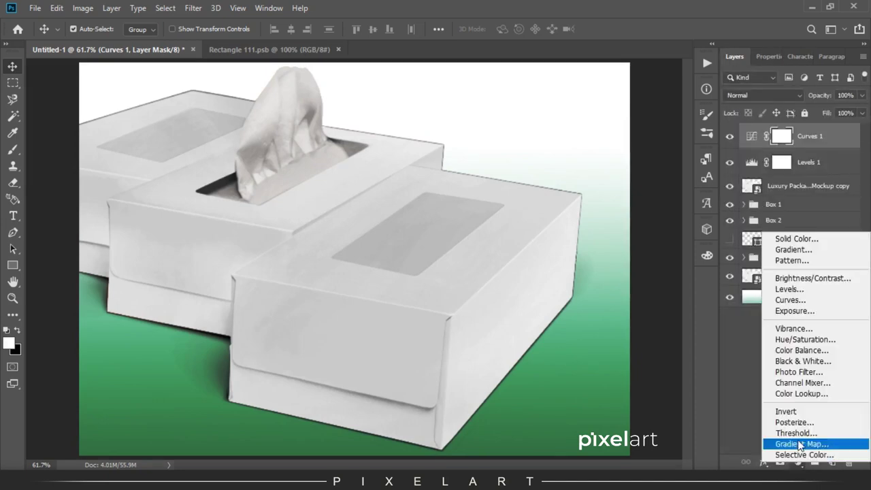
{"action": "left_click", "coordinate": [794, 329]}
{"action": "left_click_drag", "start_coordinate": [820, 112], "coordinate": [799, 113]}
{"action": "mouse_move", "coordinate": [777, 141]}
{"action": "left_mouse_down"}
{"action": "mouse_move", "coordinate": [805, 140]}
{"action": "mouse_move", "coordinate": [796, 141]}
{"action": "left_mouse_up"}
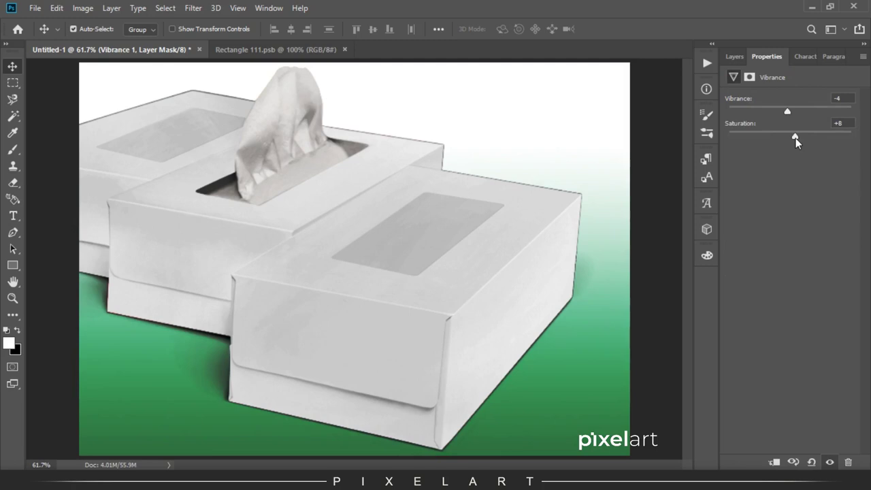
{"action": "left_click", "coordinate": [734, 56]}
Clip the Levels, Curves and Vibrance adjustments to the mockup copy.
{"action": "left_click", "coordinate": [805, 191], "text": "shift"}
{"action": "right_click", "coordinate": [806, 190]}
{"action": "left_click", "coordinate": [681, 245]}
{"action": "left_click", "coordinate": [782, 217]}
{"action": "left_click", "coordinate": [762, 95]}
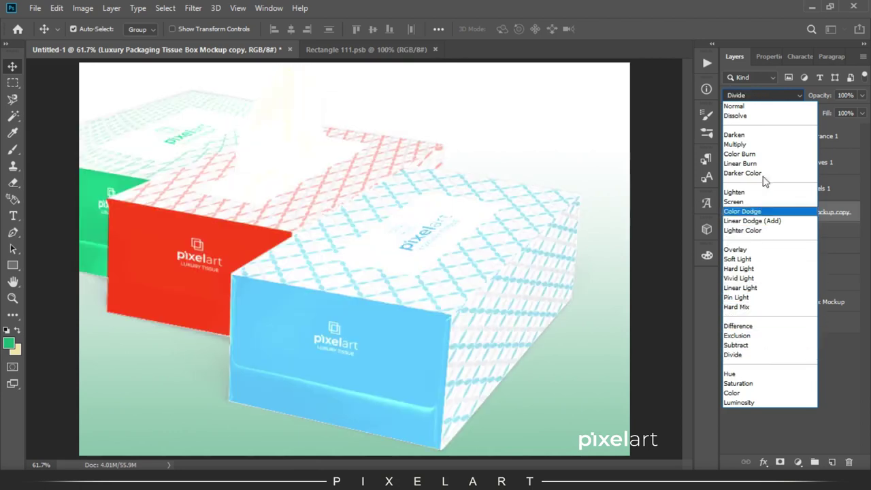
Try Multiply, then set the mockup copy's blend mode to Color Burn.
{"action": "left_click", "coordinate": [764, 150]}
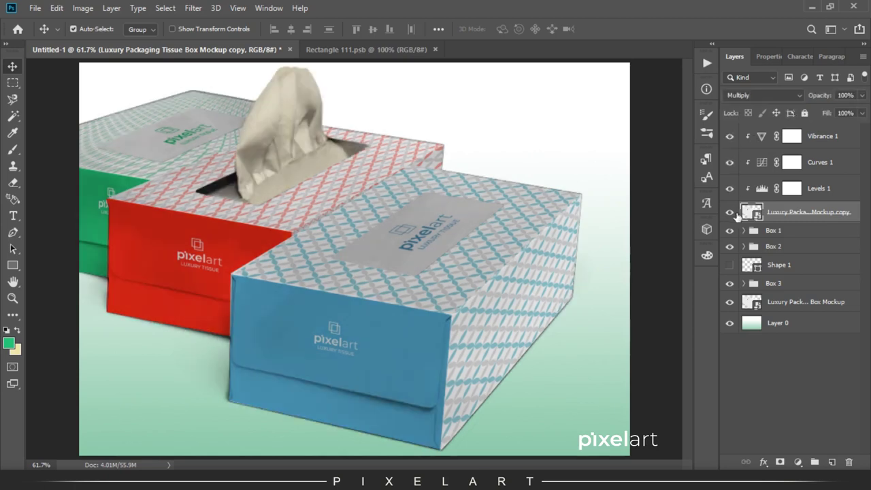
{"action": "left_click", "coordinate": [762, 95]}
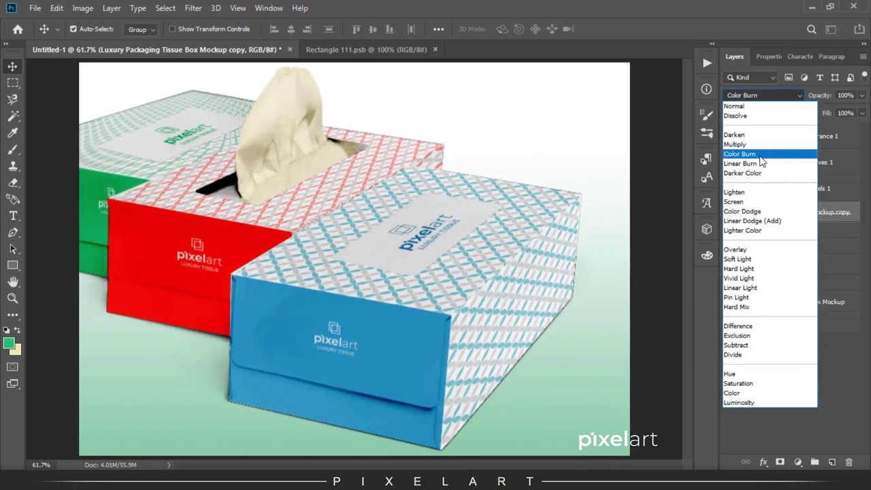
{"action": "left_click", "coordinate": [761, 154]}
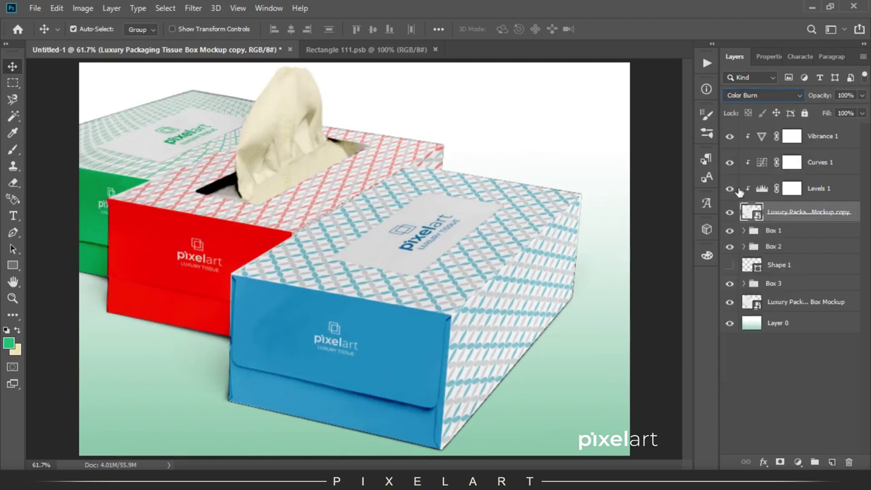
Toggle the Vibrance and Levels adjustment visibility to compare the Color Burn result.
{"action": "left_click", "coordinate": [730, 136]}
{"action": "left_click", "coordinate": [730, 189]}
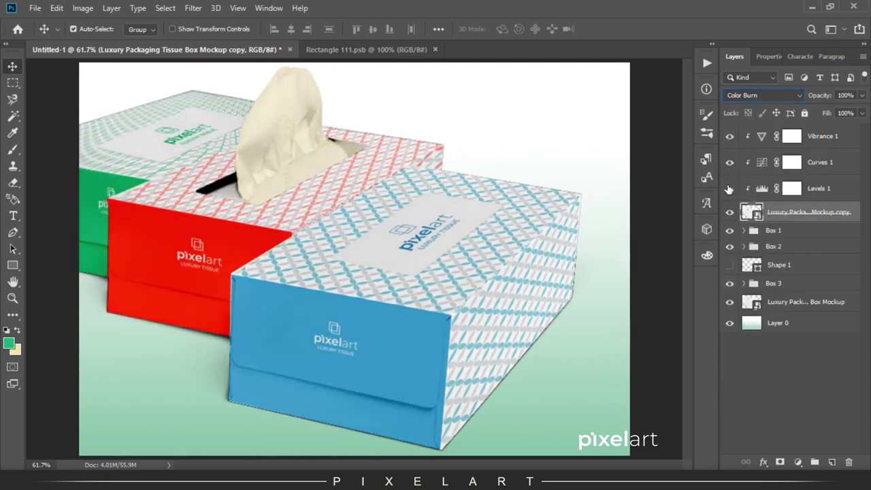
{"action": "left_click", "coordinate": [729, 188]}
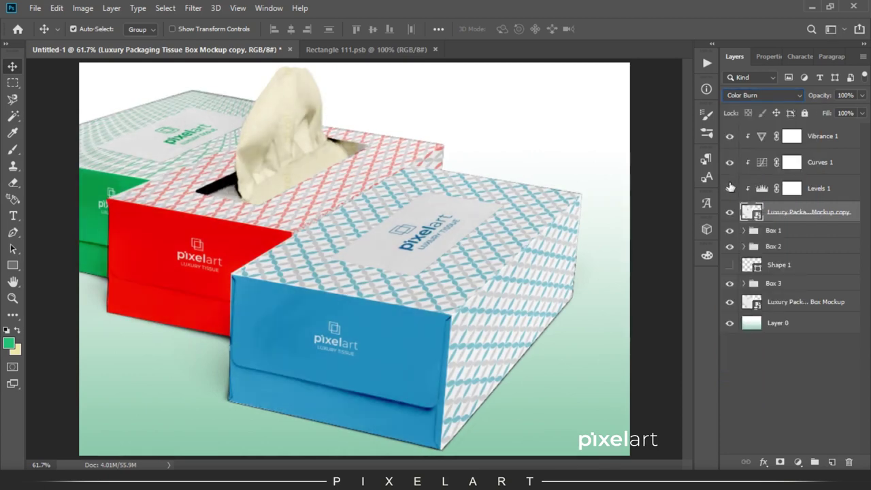
{"action": "left_click", "coordinate": [730, 188]}
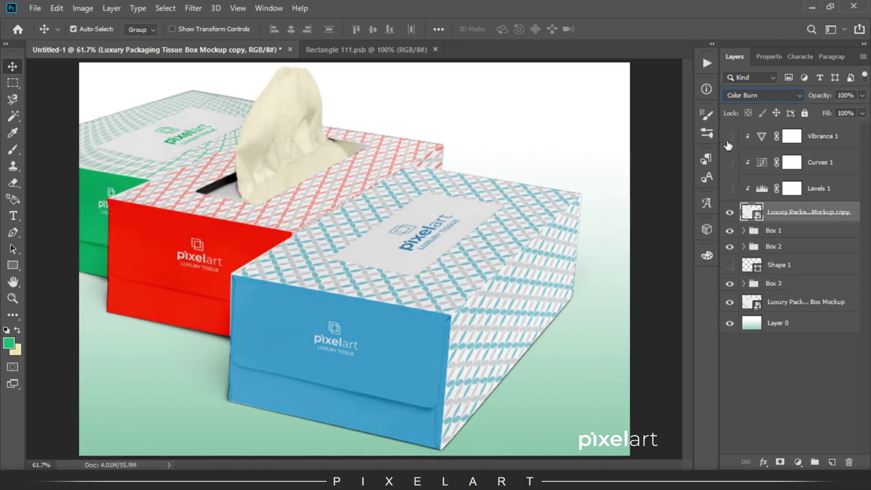
{"action": "left_click_drag", "start_coordinate": [730, 143], "coordinate": [730, 189]}
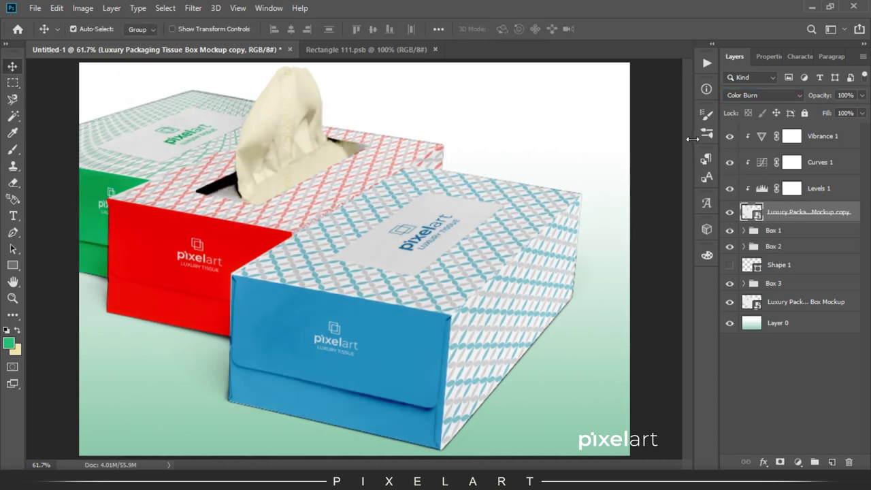